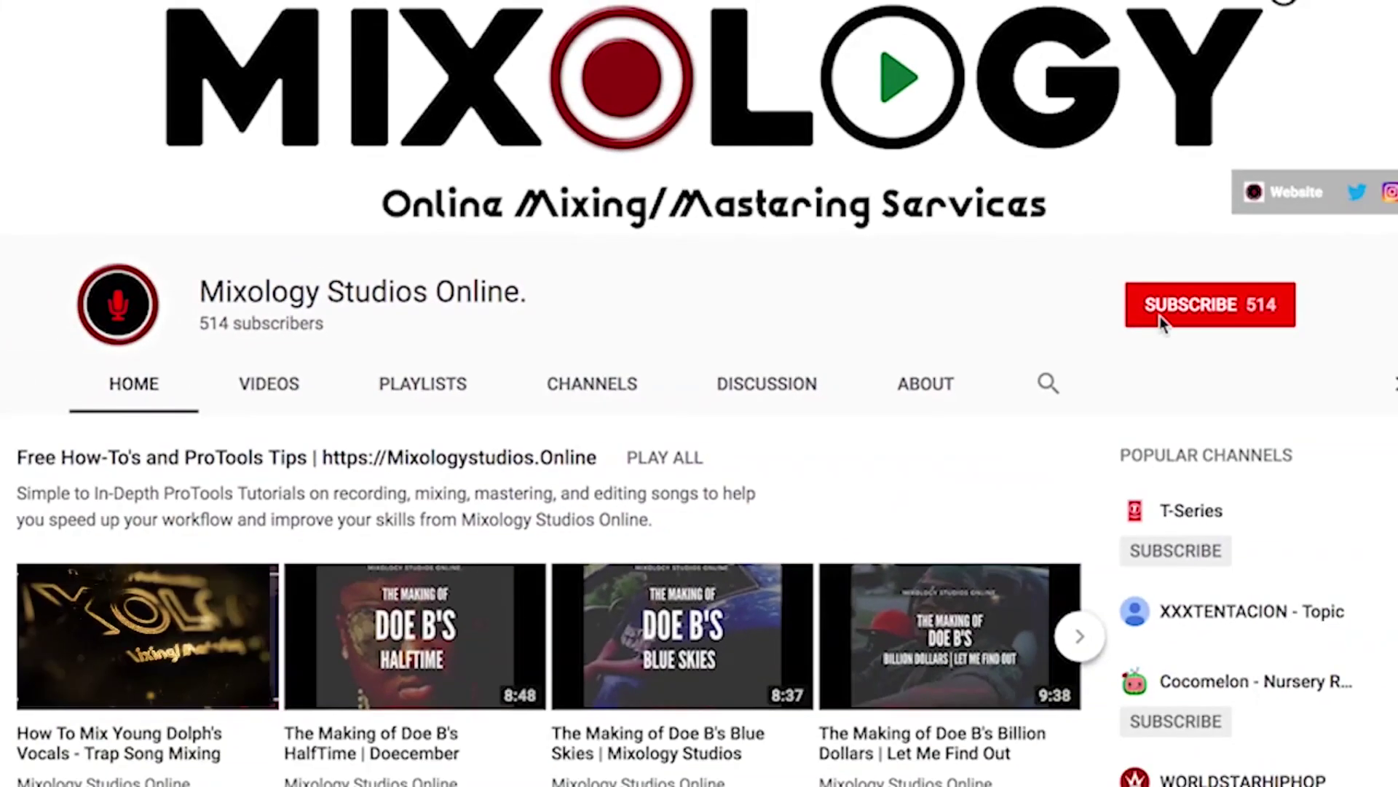
Subscribe to the Mixology Studios Online channel and turn on its notifications
click(1195, 315)
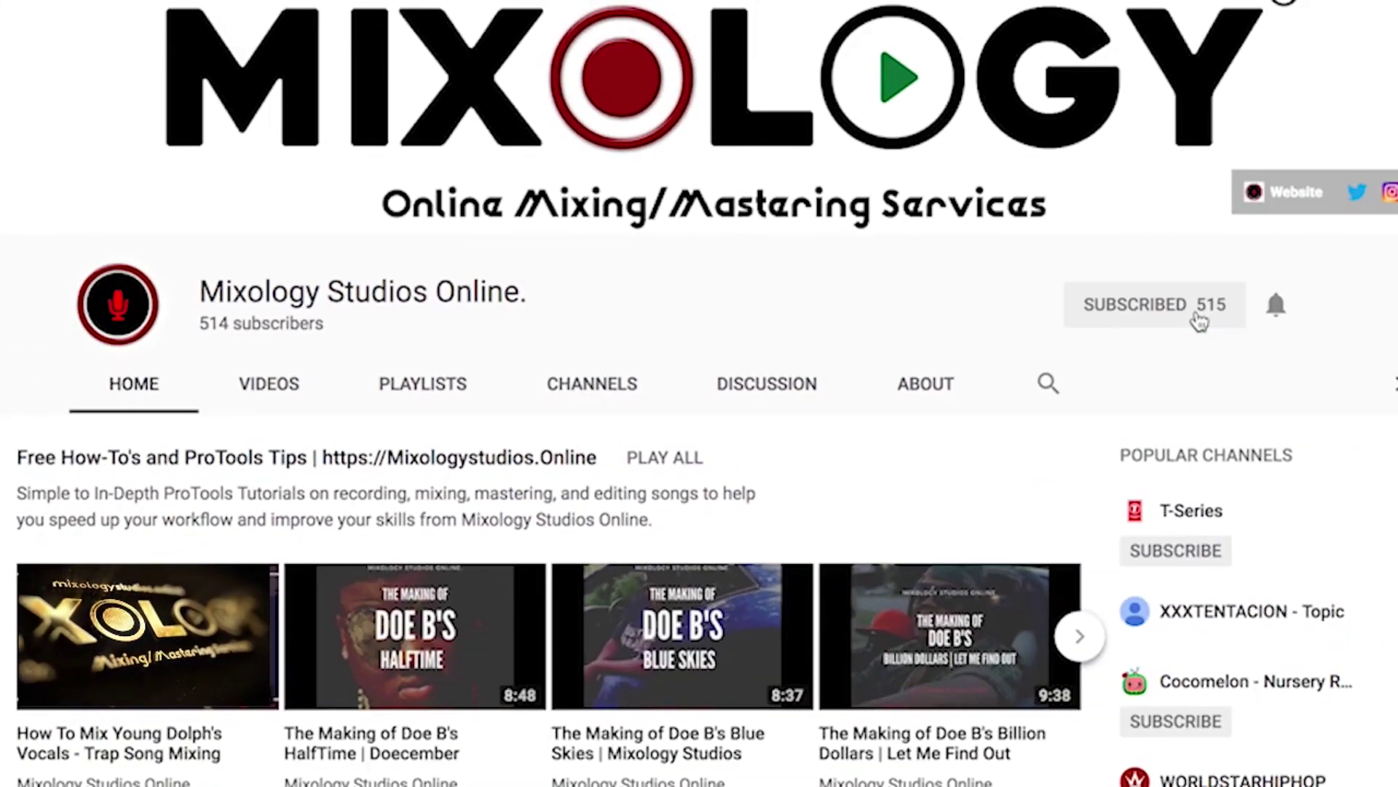
click(1278, 311)
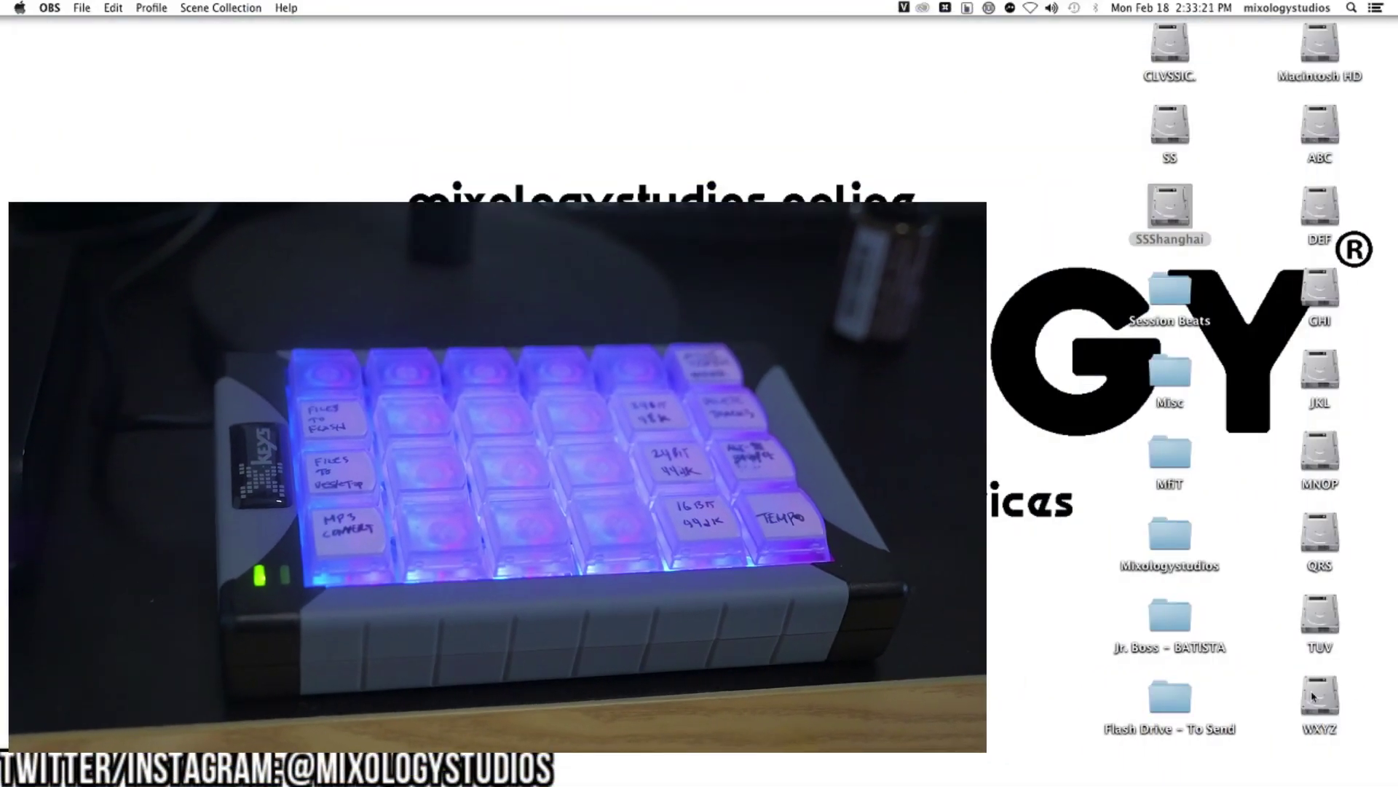
Switch to ControllerMate and reposition its Inspector window slightly
click(939, 763)
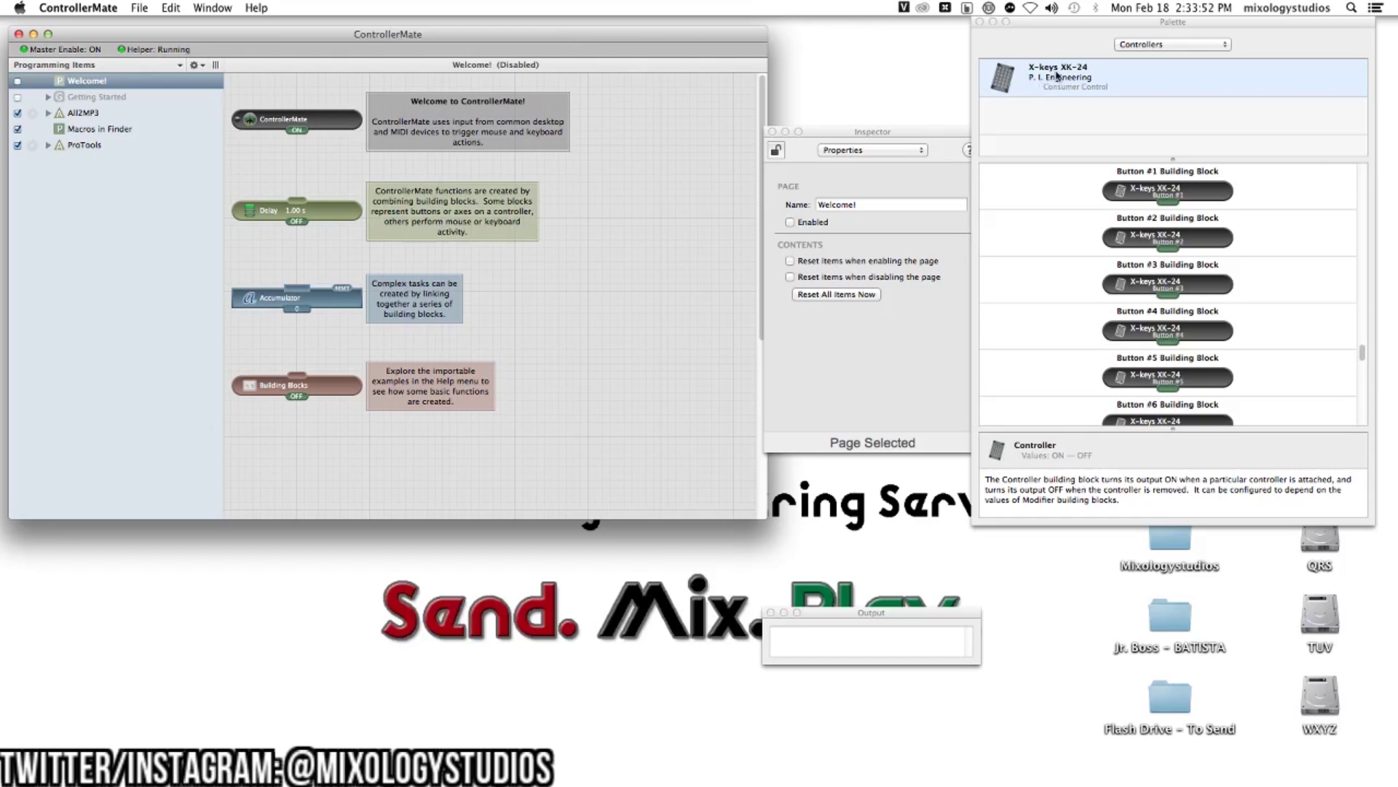
drag(852, 127, 850, 136)
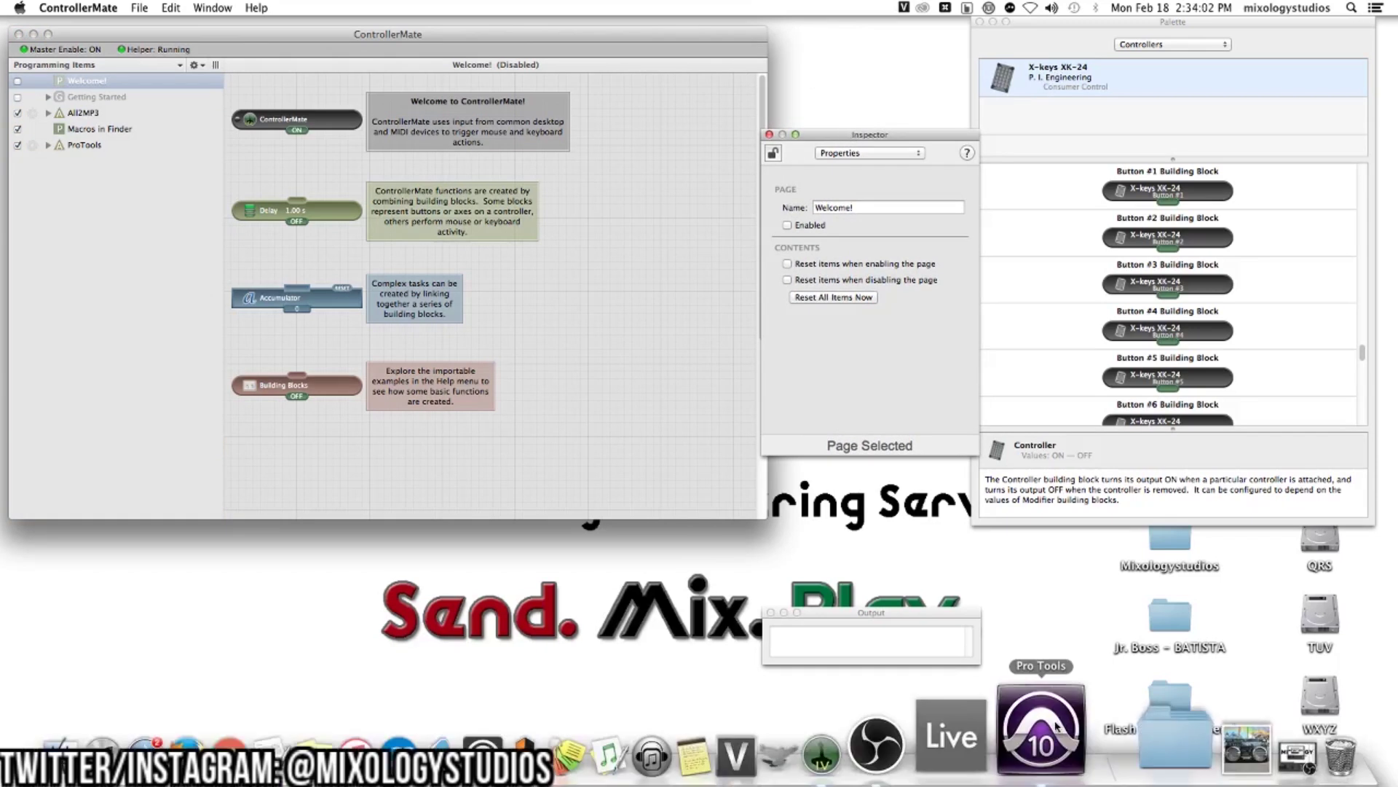
Switch to Pro Tools and play the 2 Track Beat from just before its loud section starts
click(1057, 726)
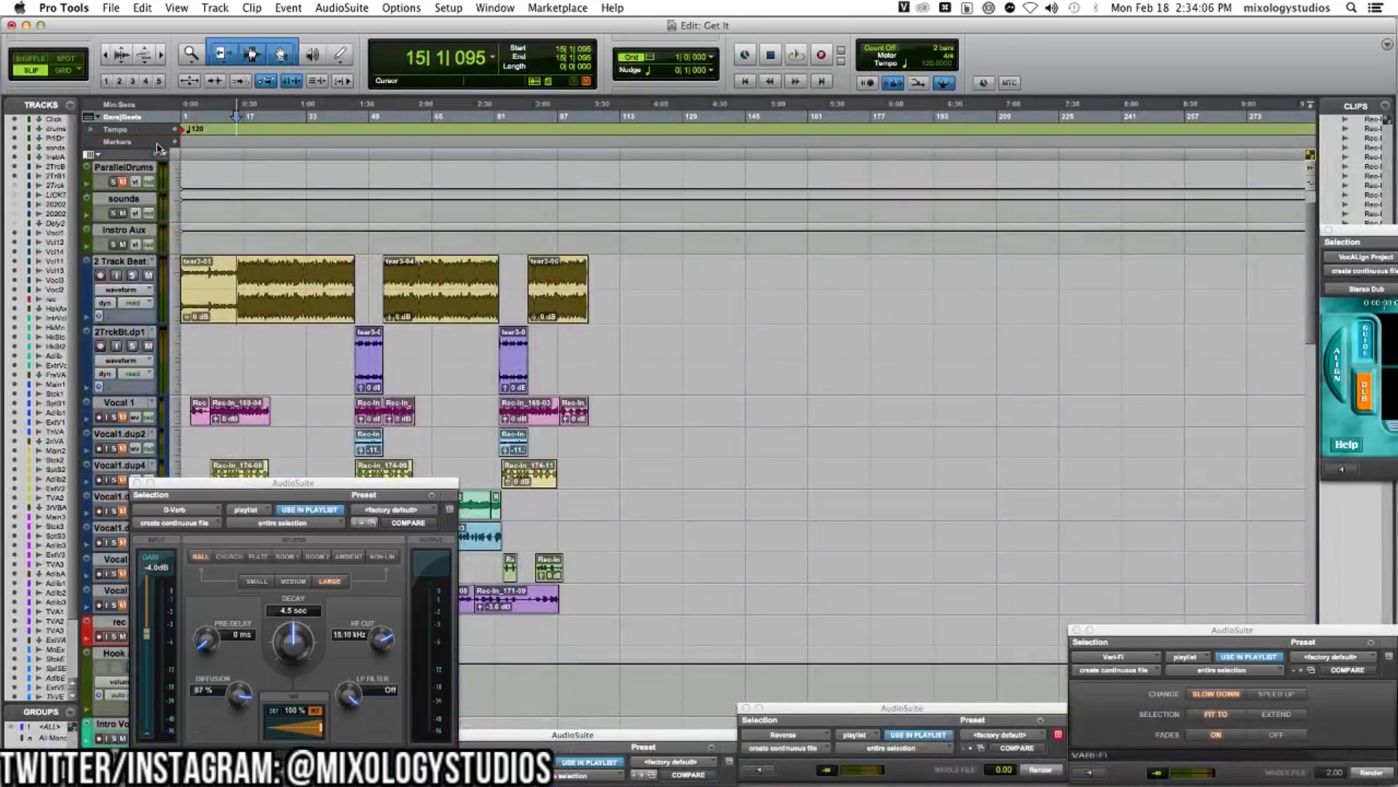
key(super+bracketright)
key(super+bracketright)
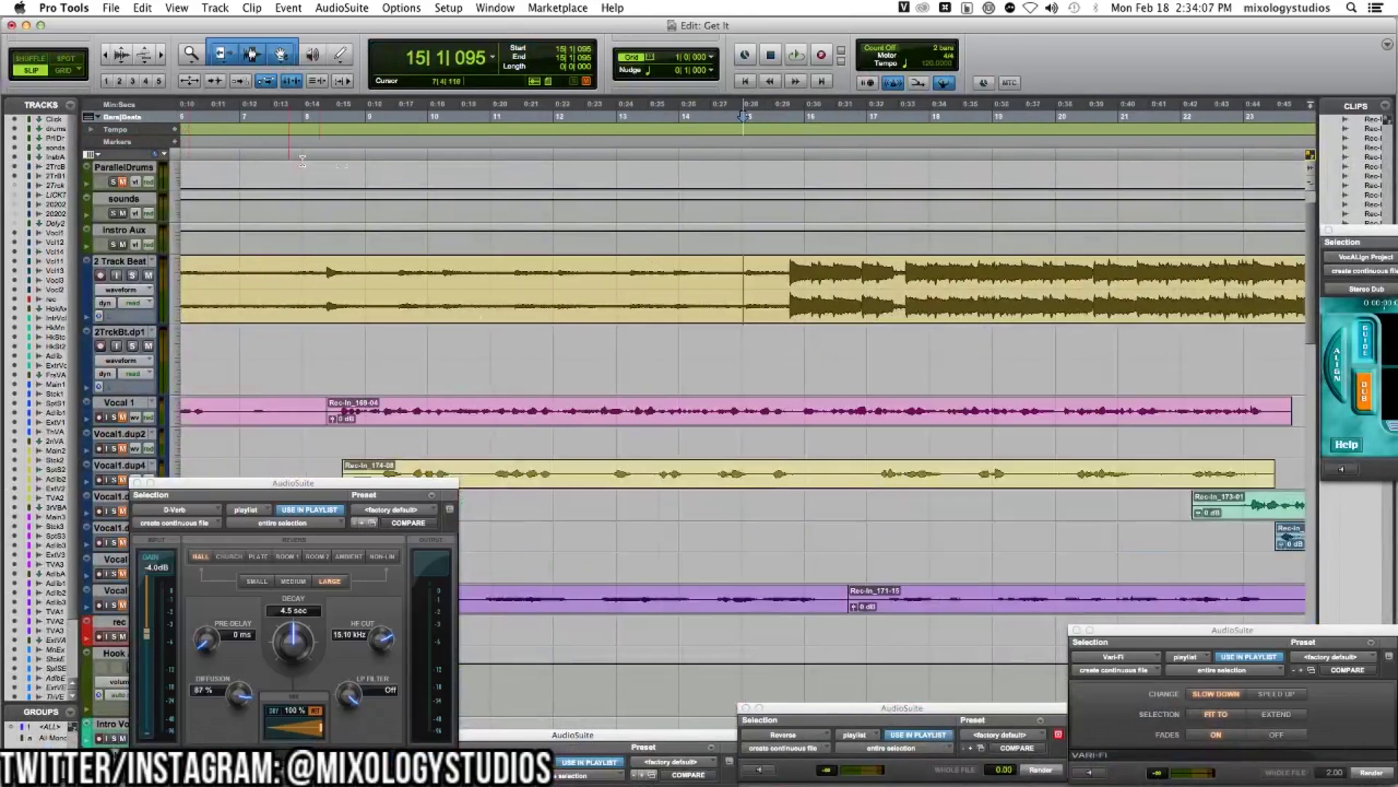
click(786, 271)
click(782, 269)
key(space)
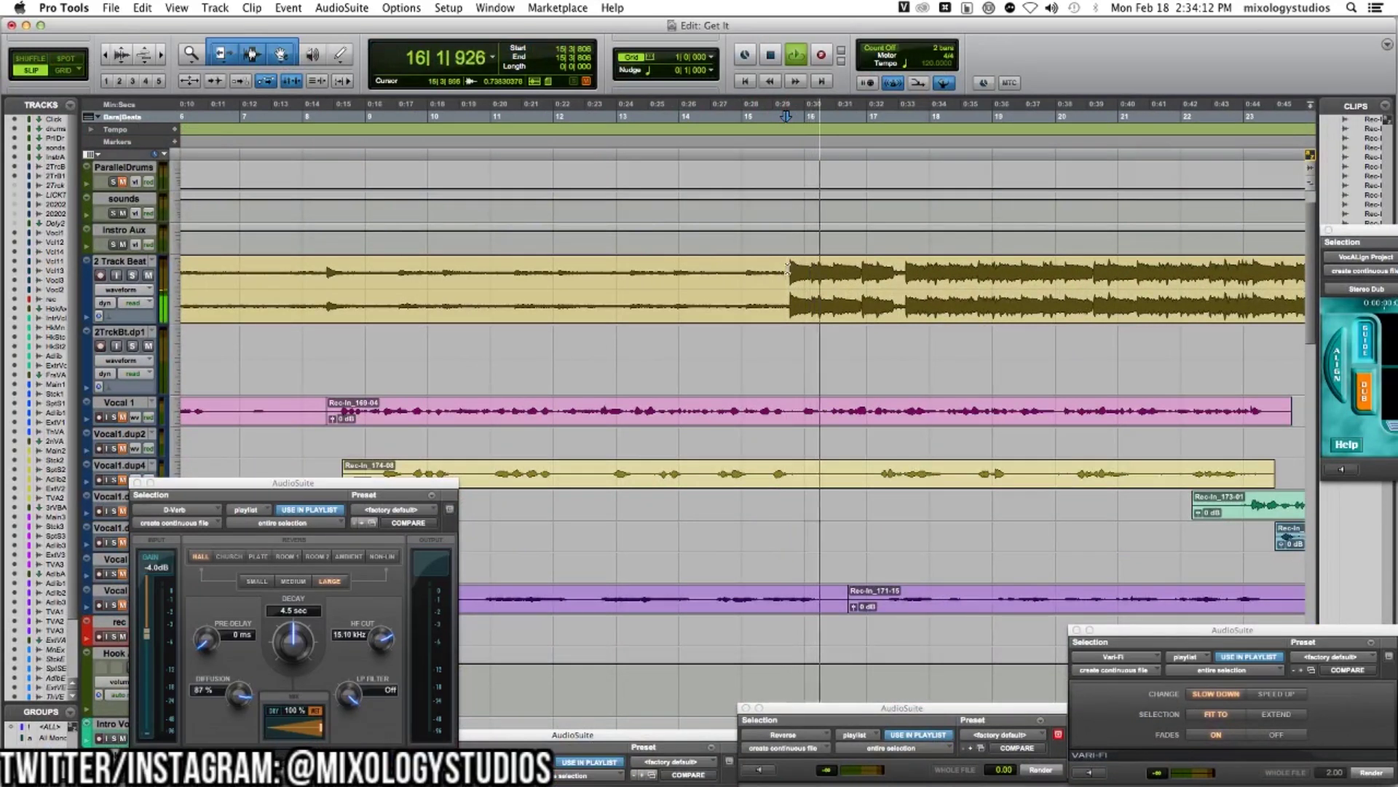
Split the 2 Track Beat clip at 15|4|115, exactly where the loud waveform section begins
key(super+bracketright)
key(super+bracketright)
key(super+bracketright)
key(super+bracketright)
key(super+bracketright)
key(super+bracketright)
key(super+bracketright)
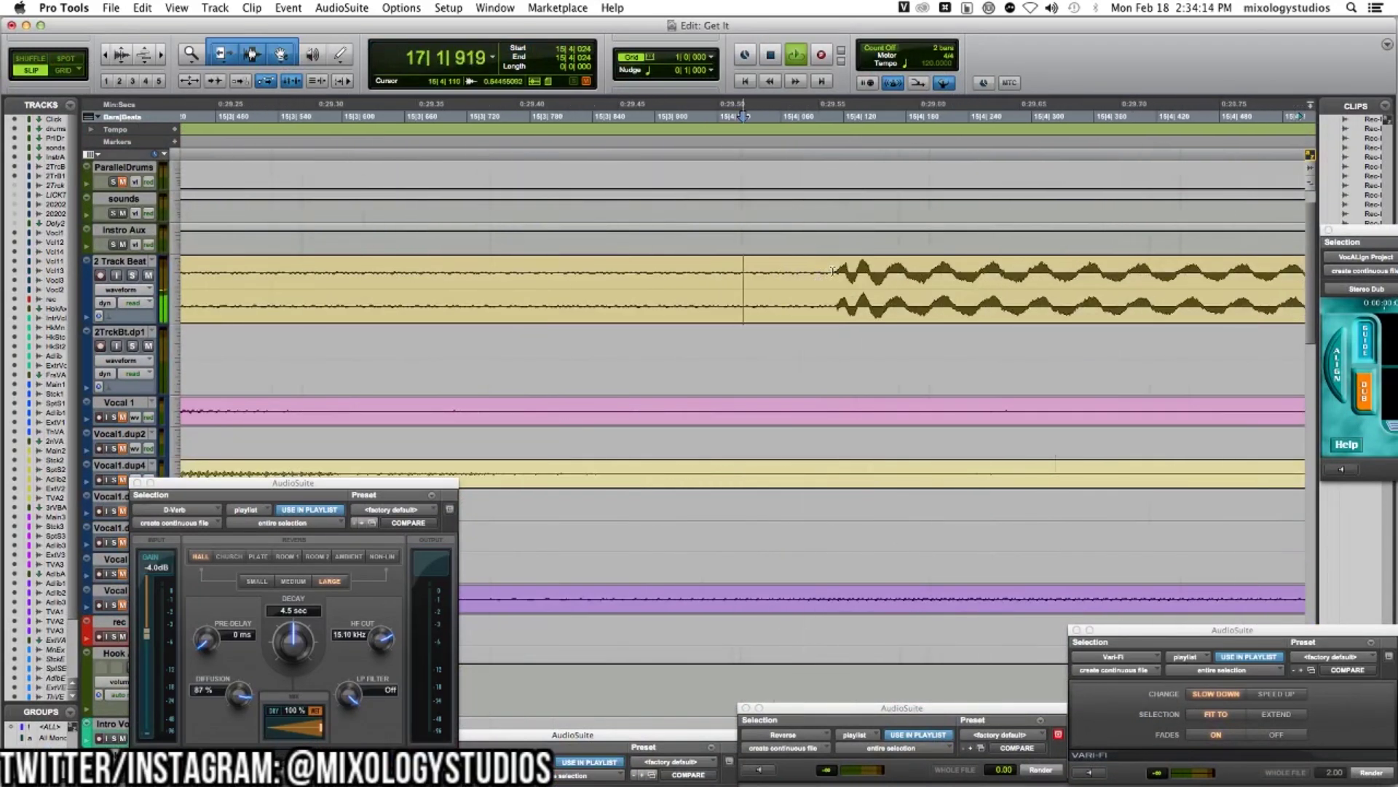
key(super+bracketright)
key(super+bracketright)
click(801, 279)
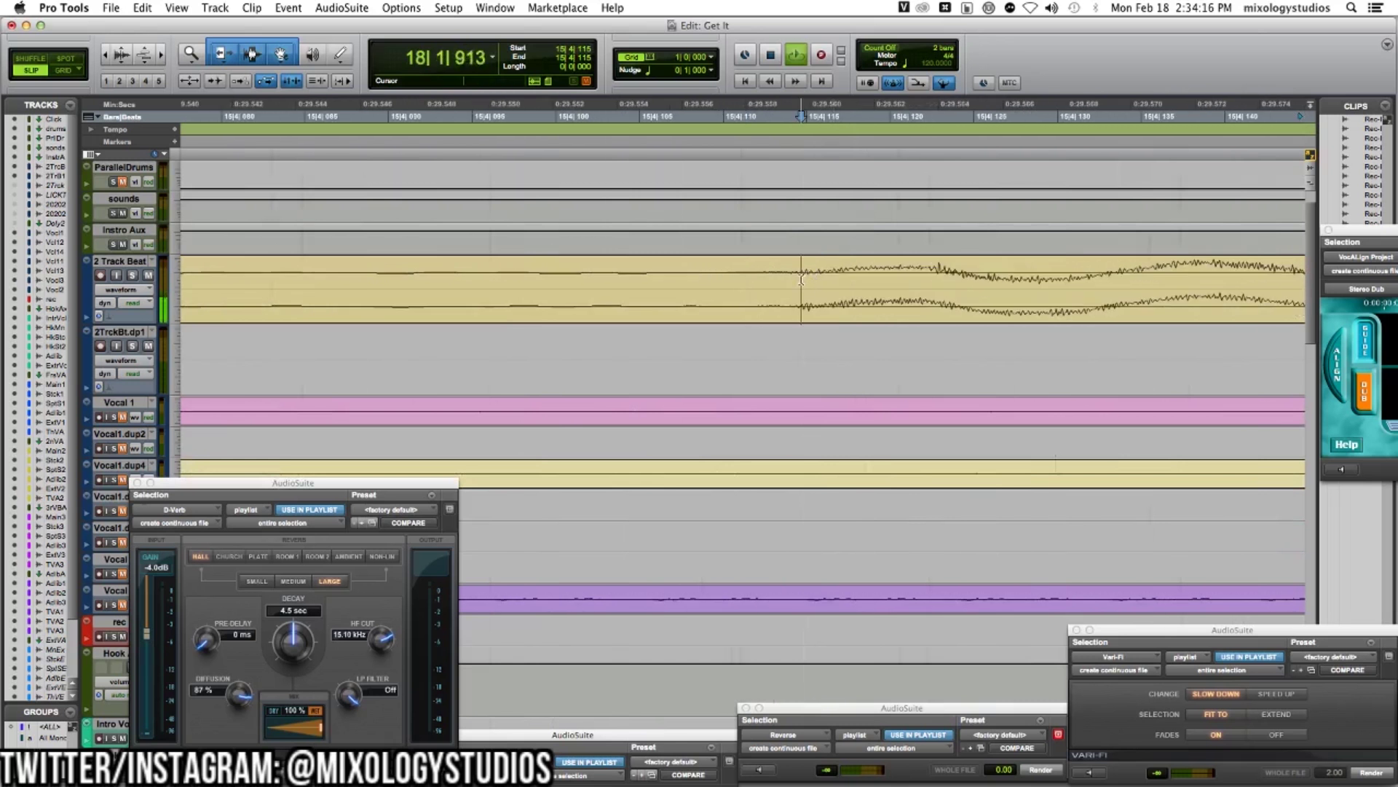
key(alt+a)
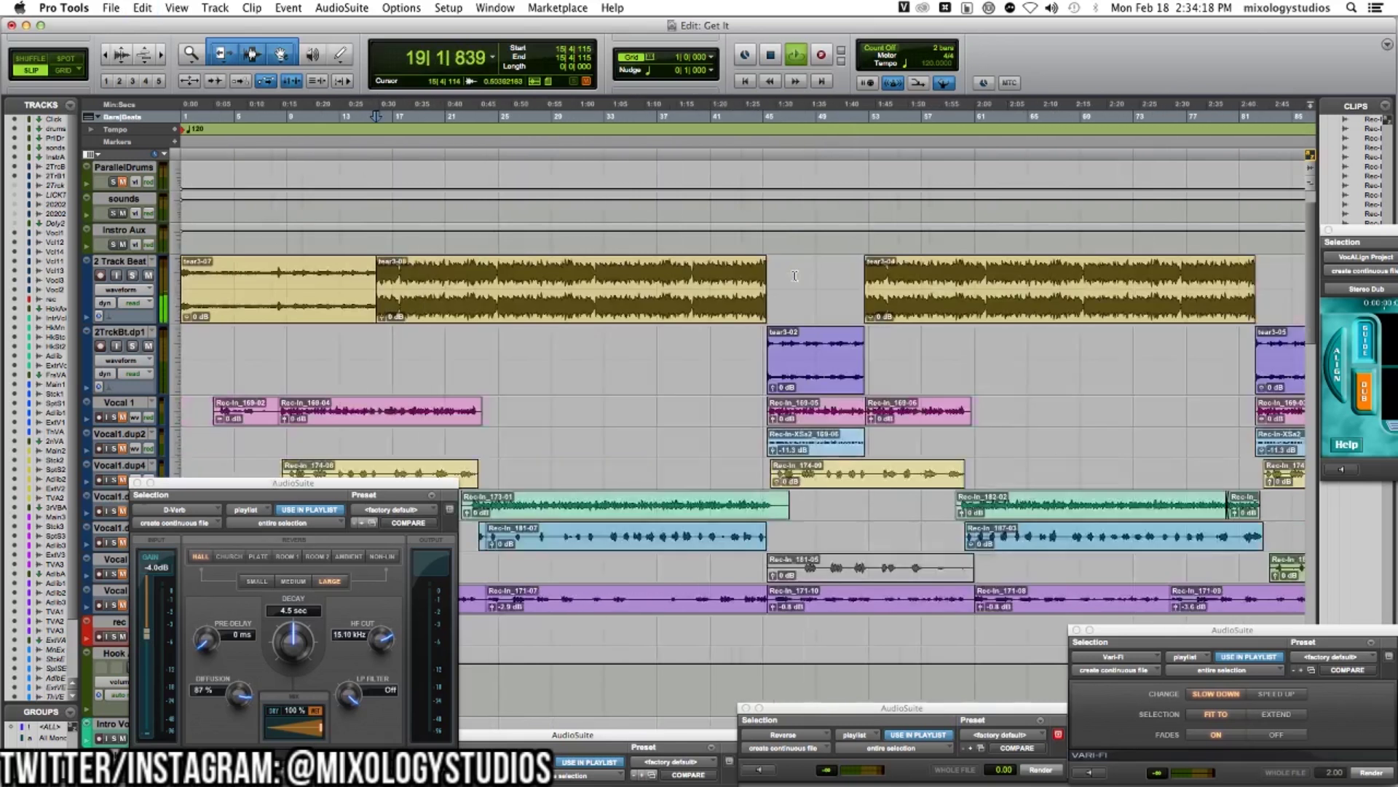
Split the 2 Track Beat again at 23|1|609 and select the section between the two cuts
key(super+bracketright)
key(super+bracketright)
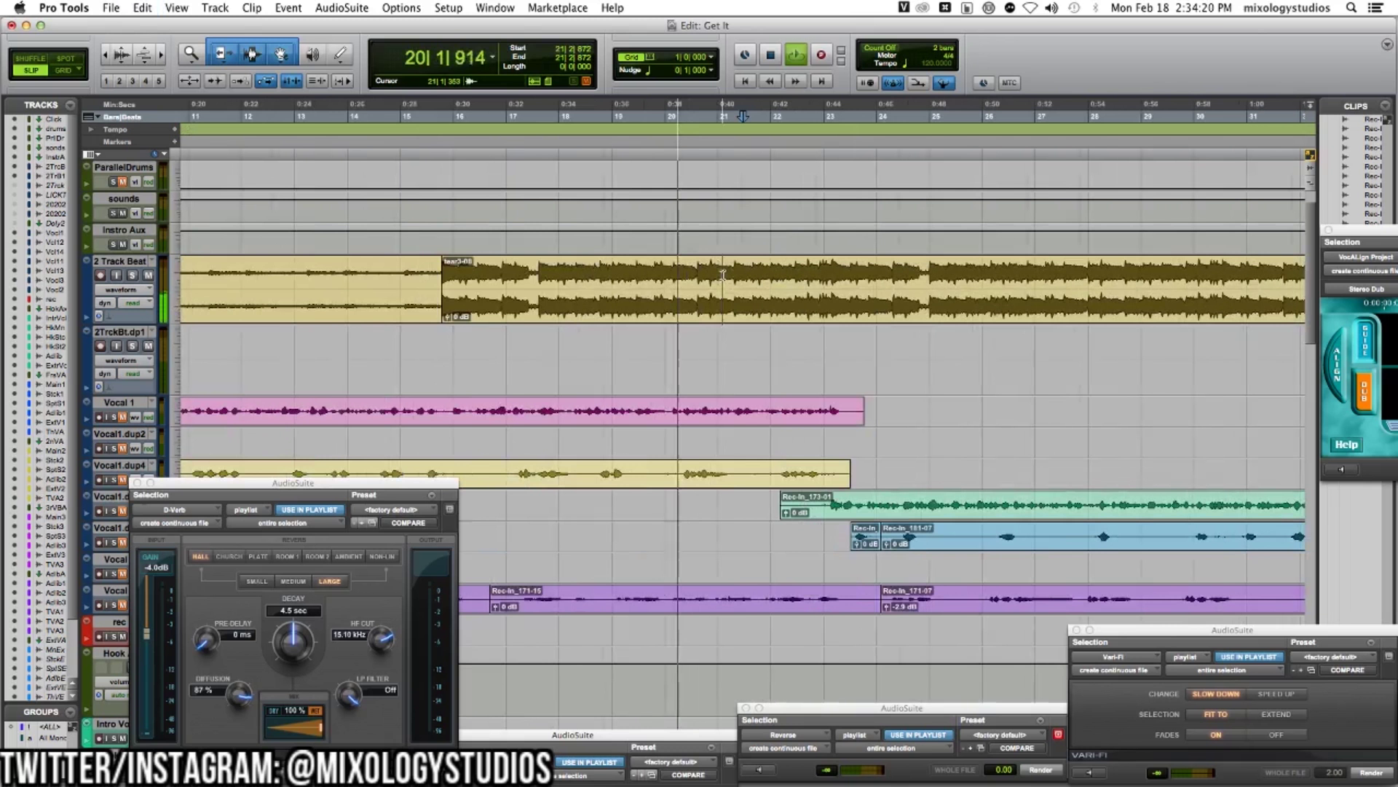
key(super+bracketright)
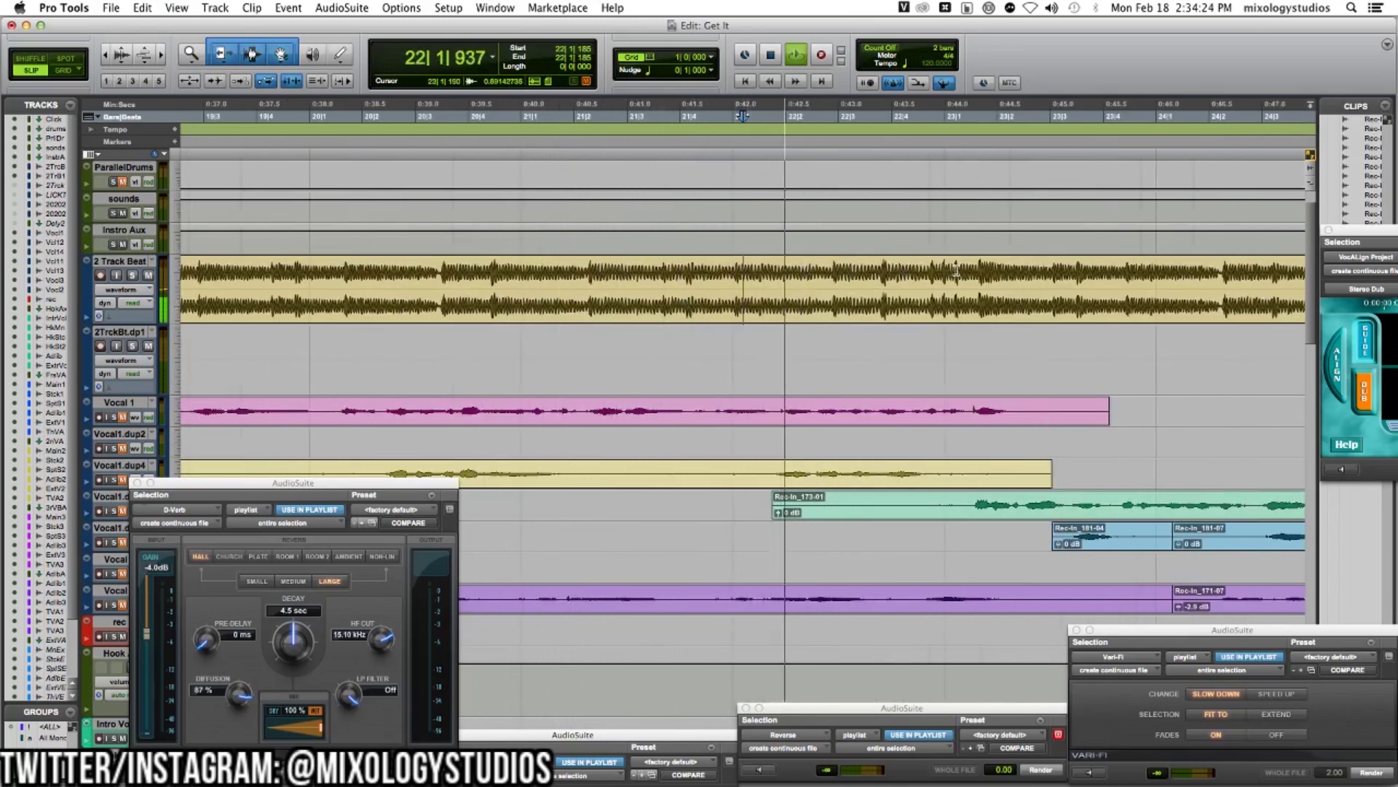
key(super+bracketright)
key(super+bracketright)
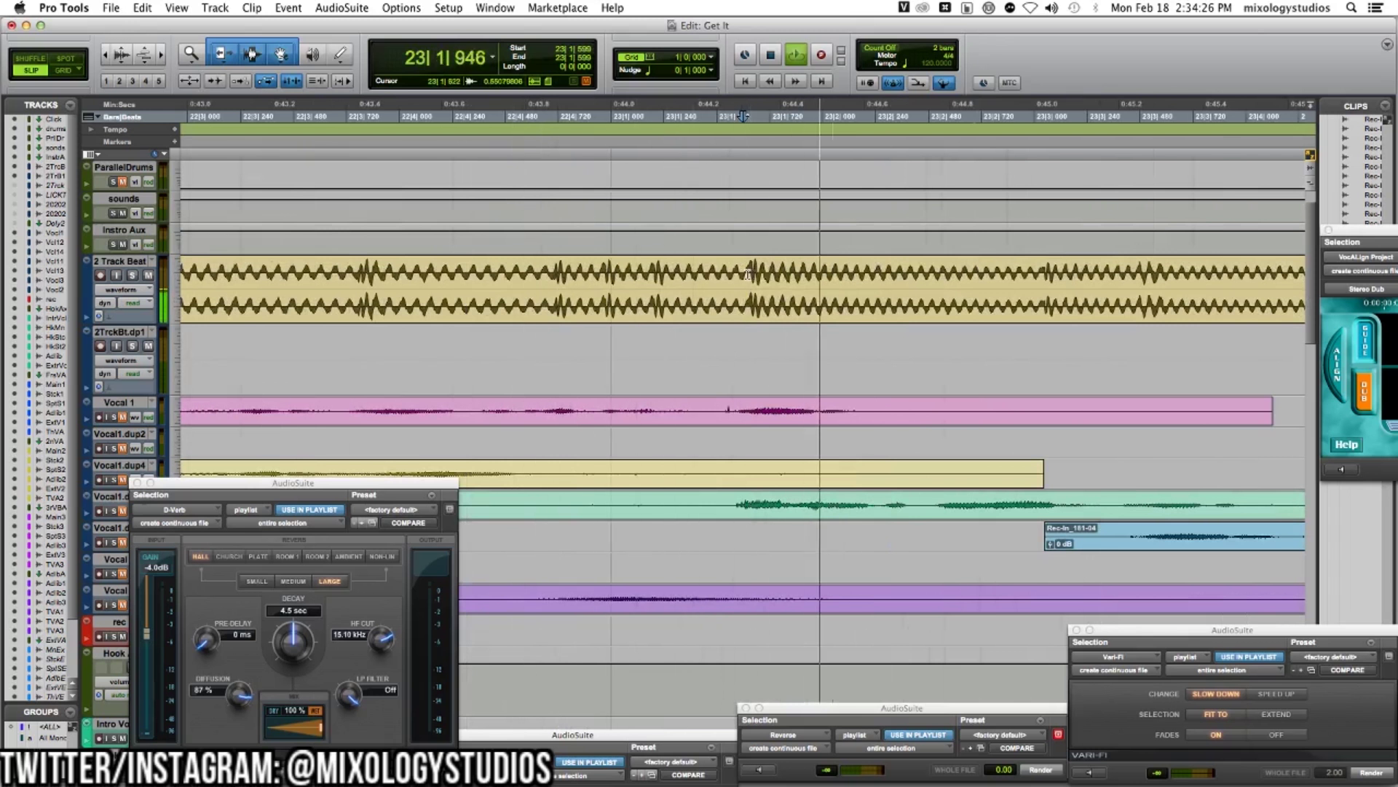
key(super+bracketright)
key(super+bracketright)
key(super+bracketright)
key(super+bracketright)
key(super+bracketright)
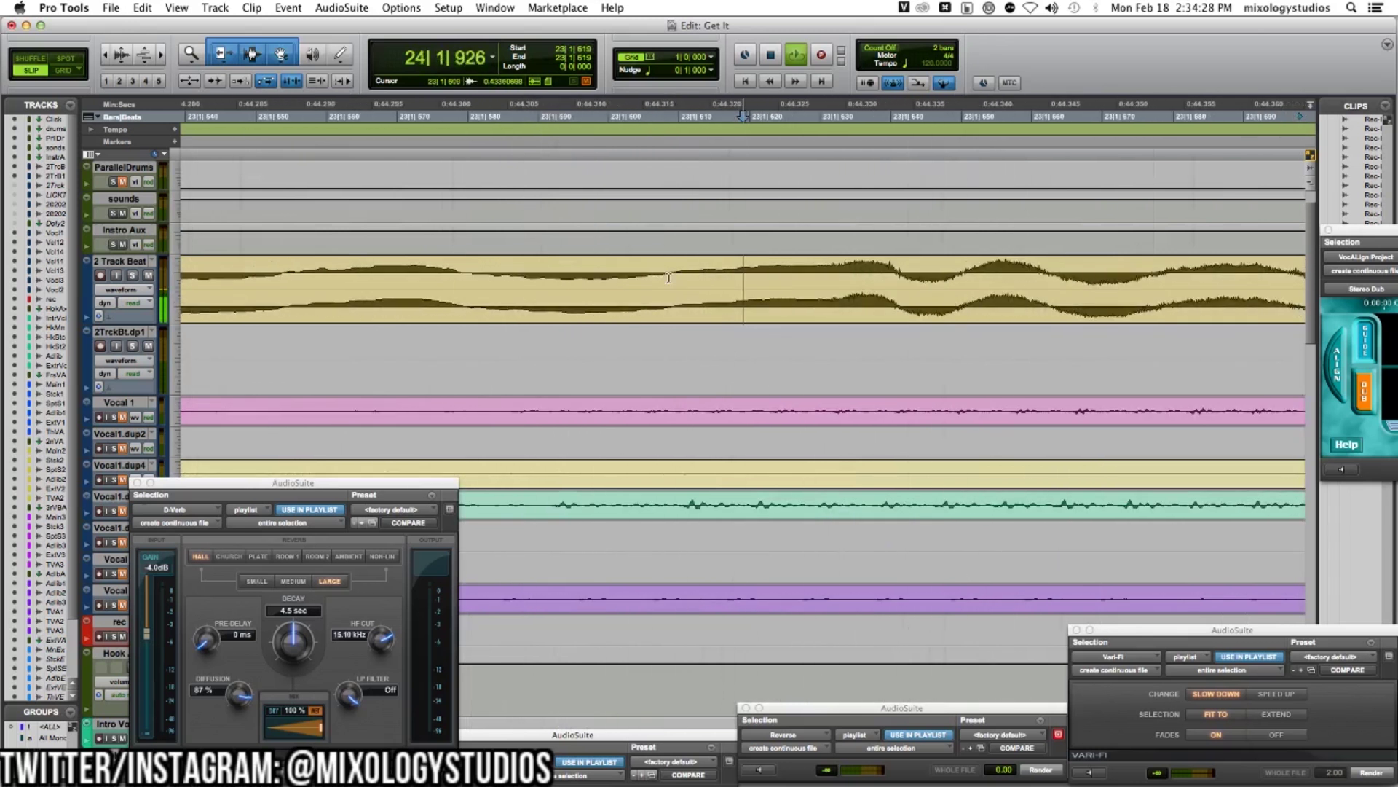
click(670, 277)
key(alt+a)
key(super+bracketright)
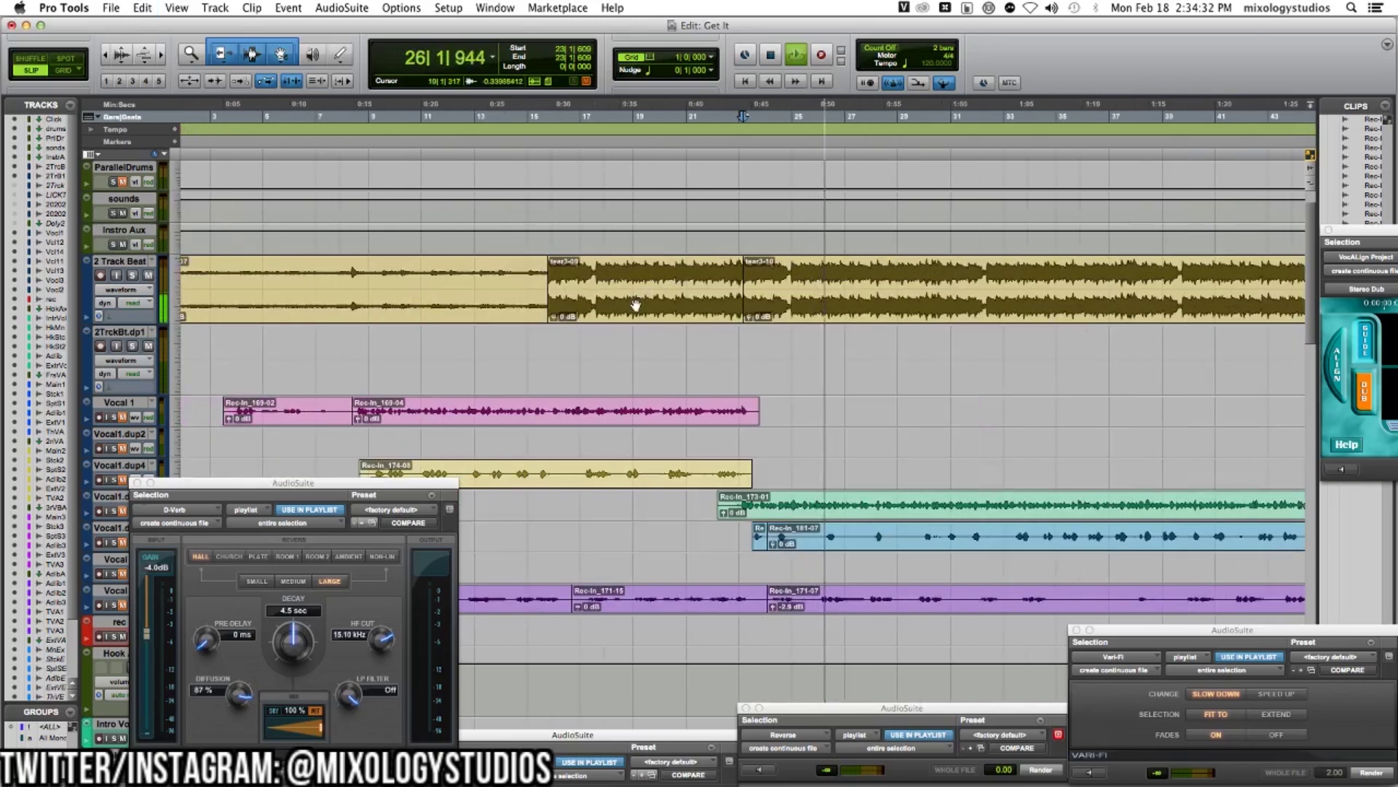
click(636, 305)
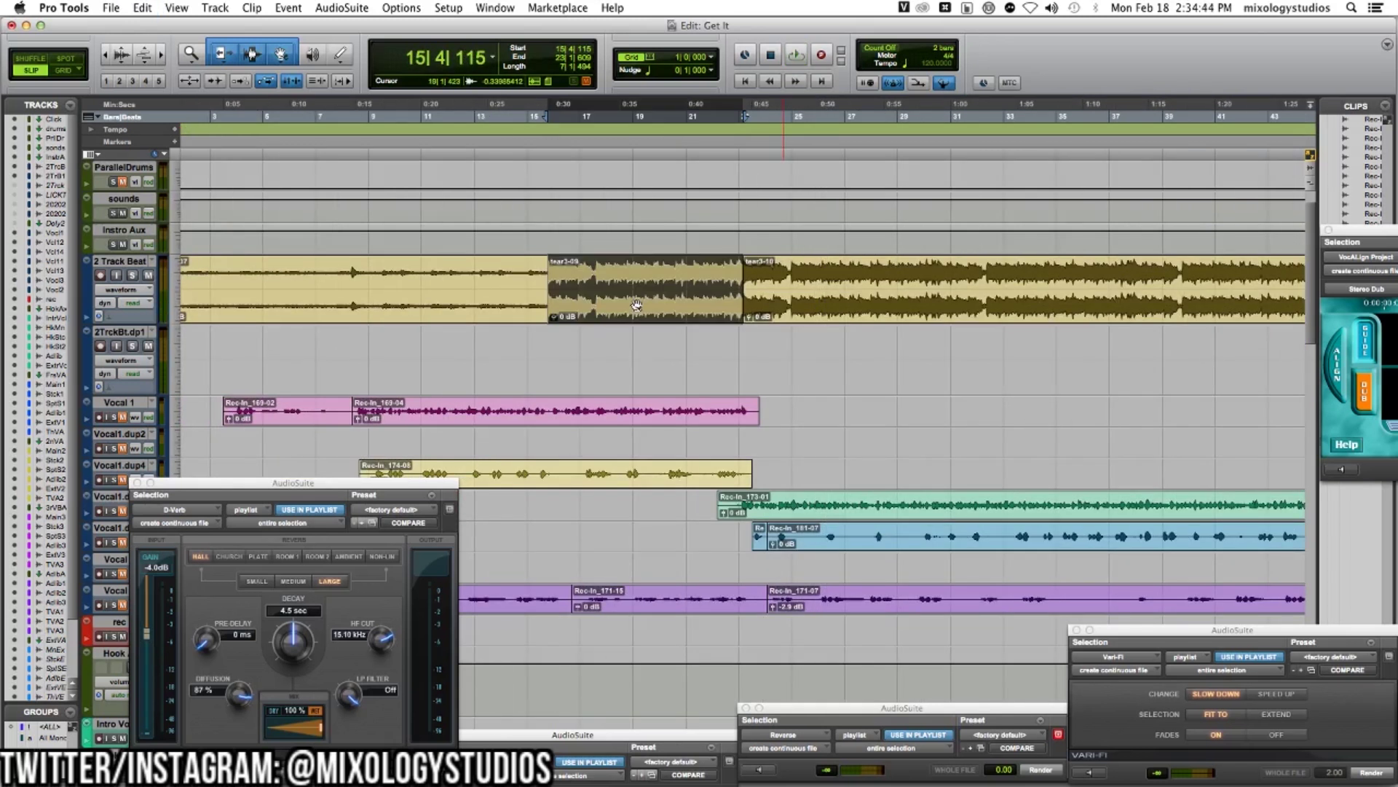
Try adding Bar|Beat markers to the selected section from 1|1|000 to 5|1|000, and undo them
key(super+i)
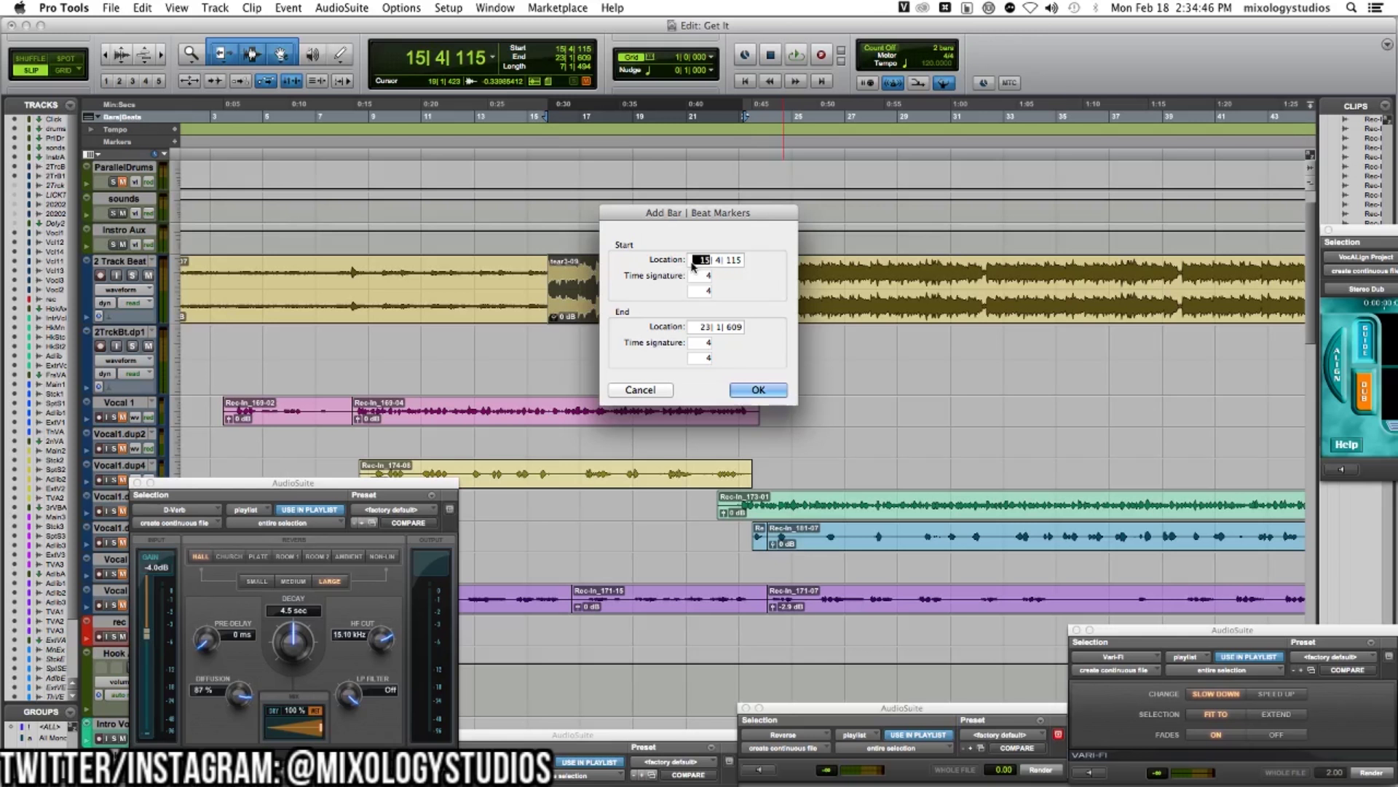
click(692, 328)
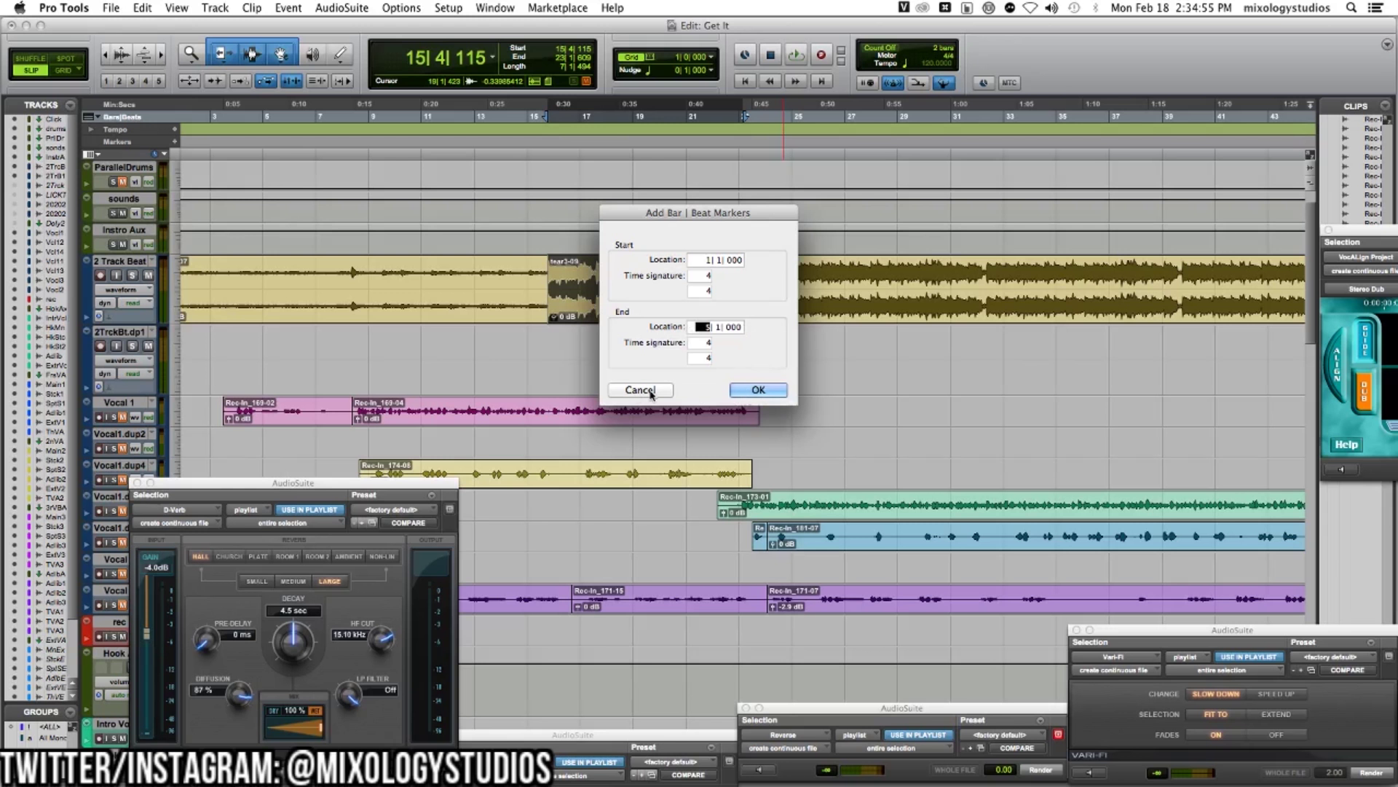
click(745, 391)
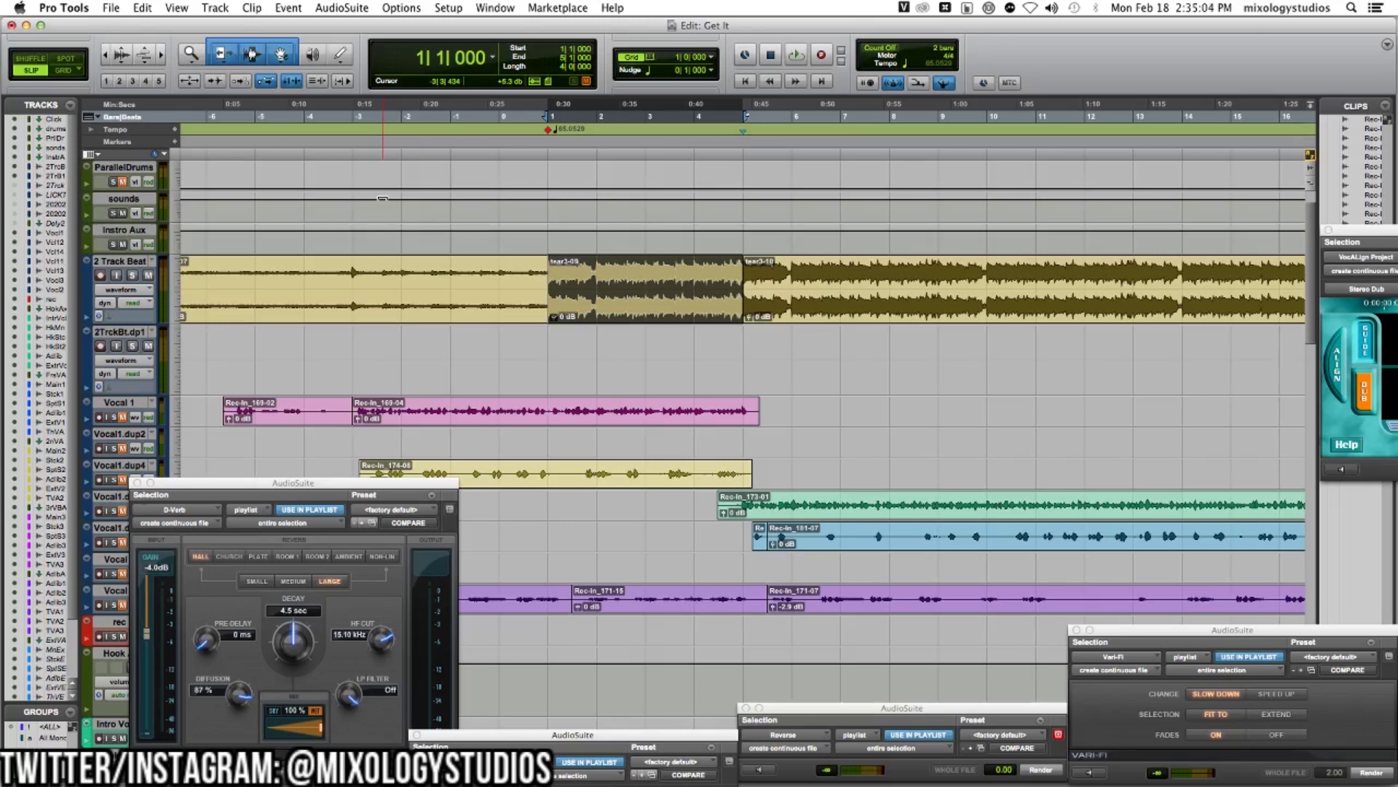
key(super+z)
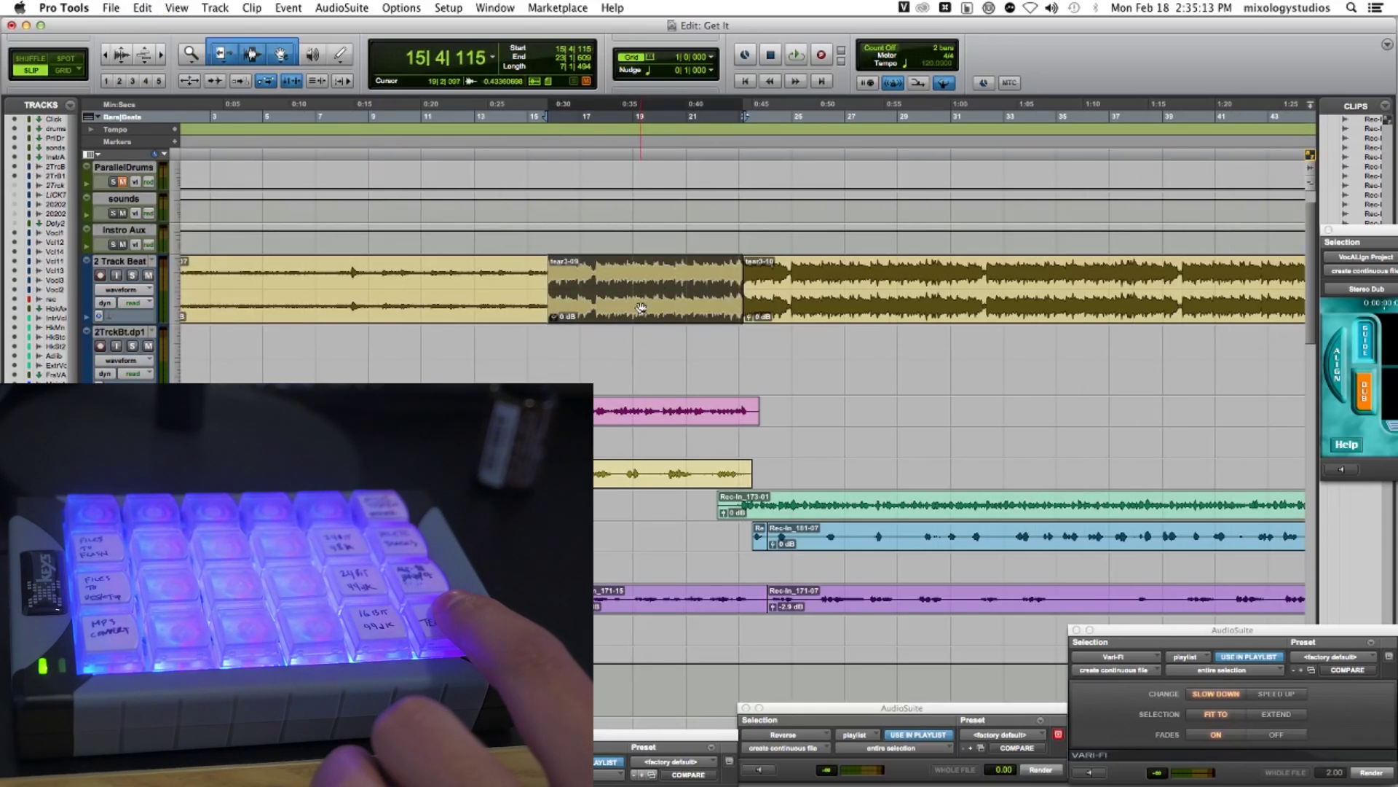
Identify the selected section as 1|1|000 to 5|1|000 and set the session's manual tempo to 65
key(super+i)
key(Return)
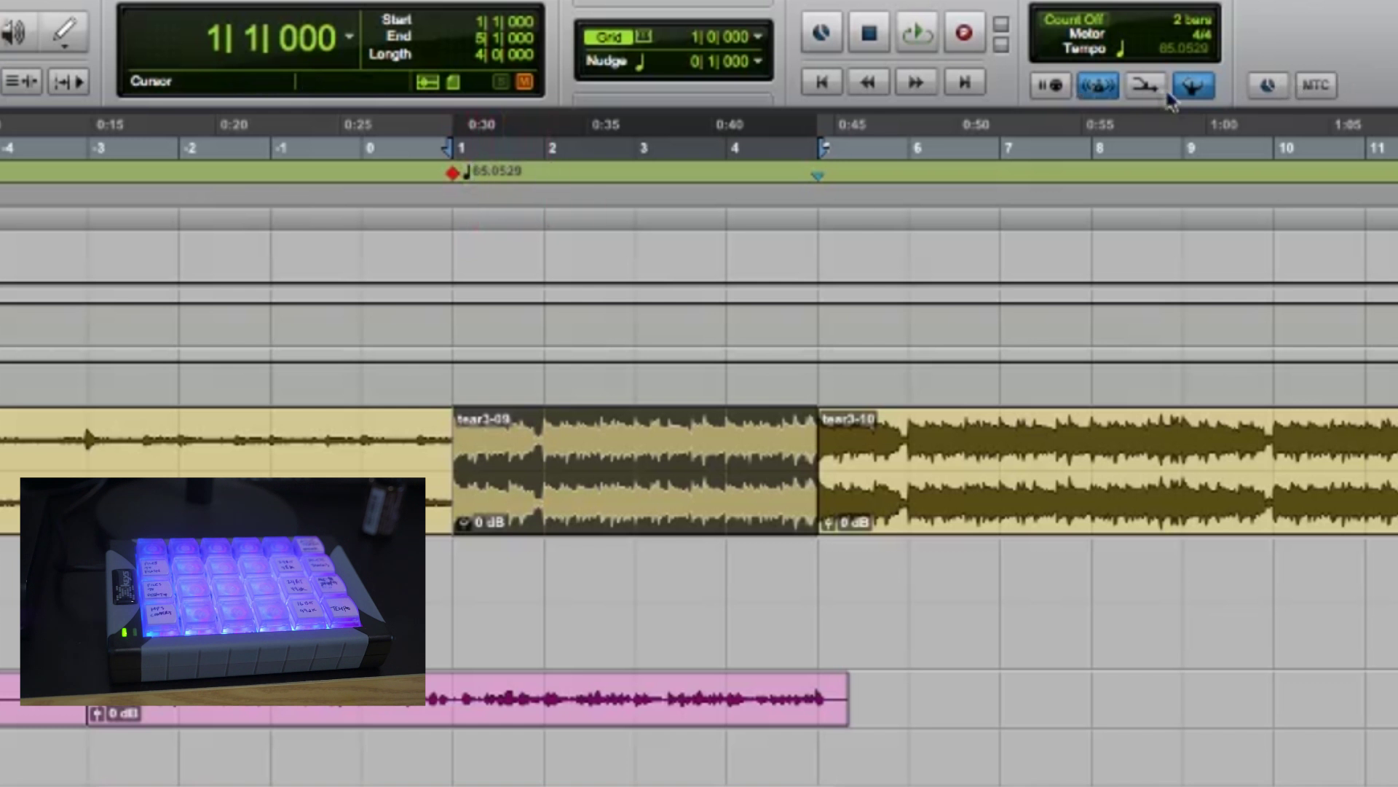
click(1192, 85)
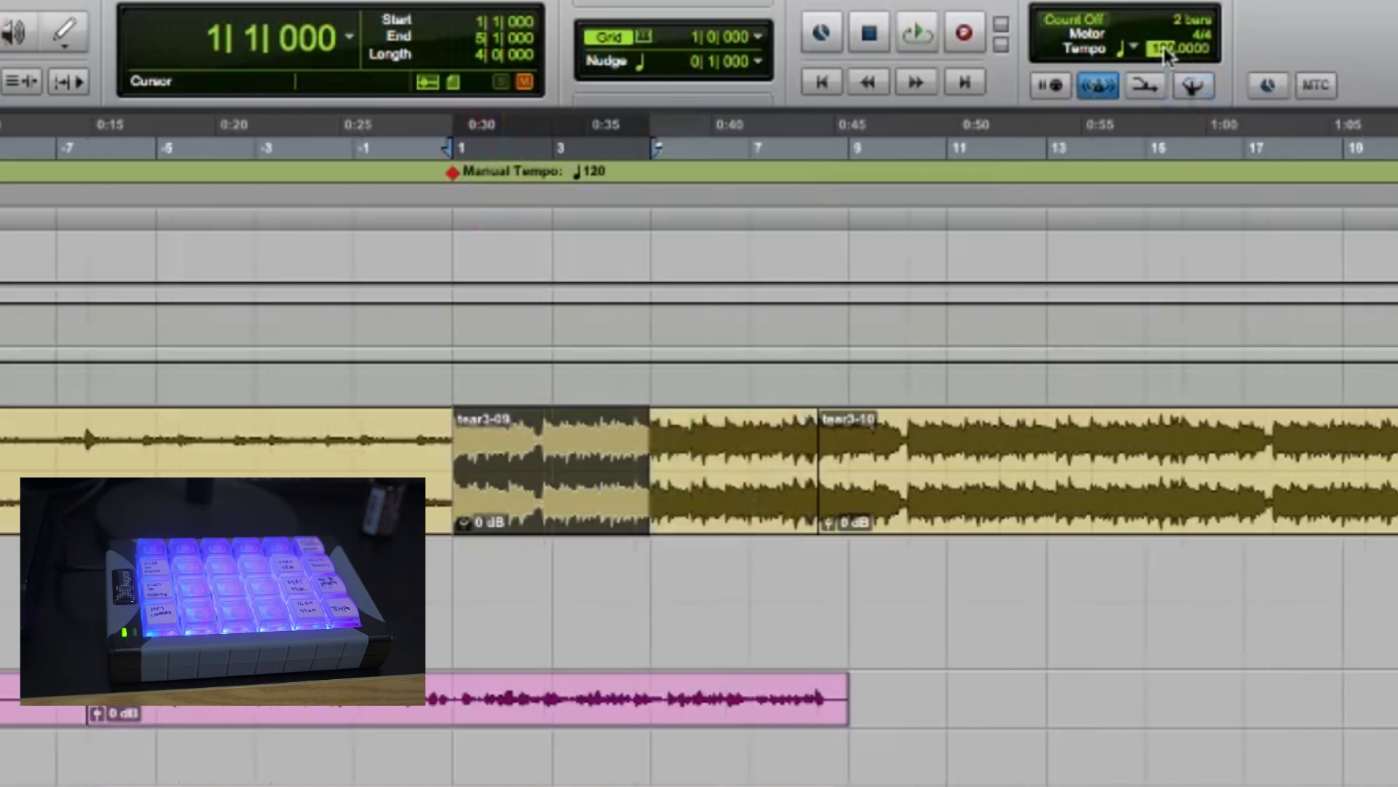
text(65)
key(Return)
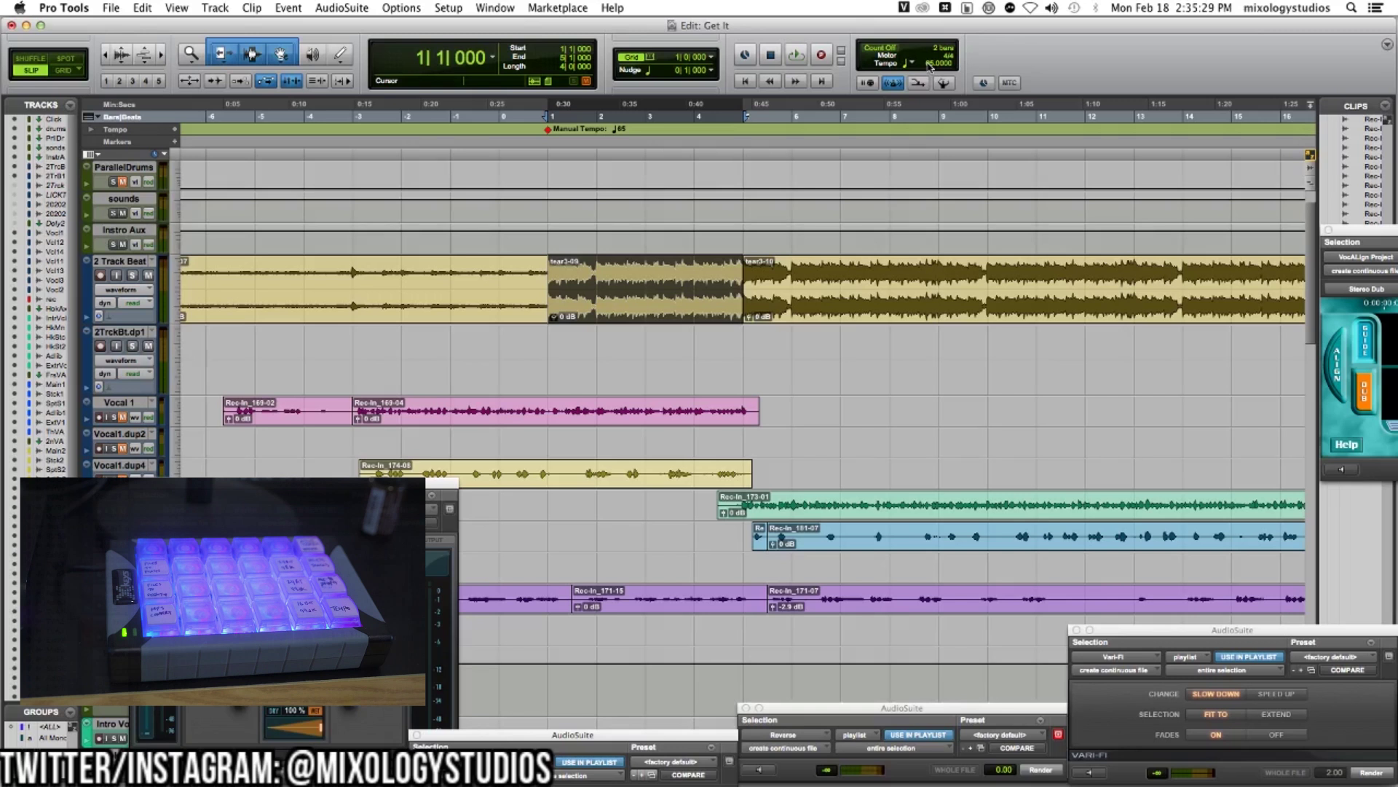
Show the Mix window and make the Sonarworks Reference 3 insert on the last, dark red track inactive
key(super+equal)
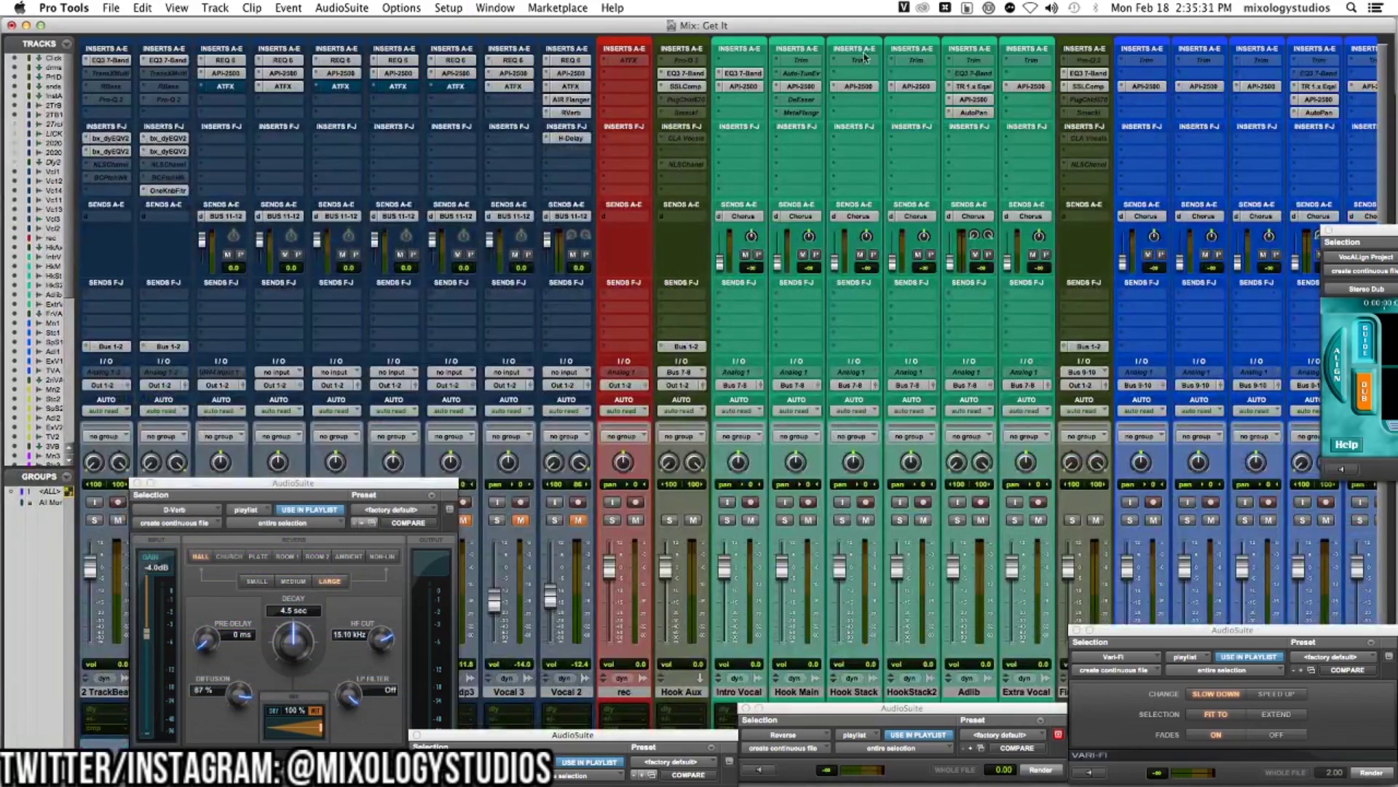
scroll(930, 68, right, 15)
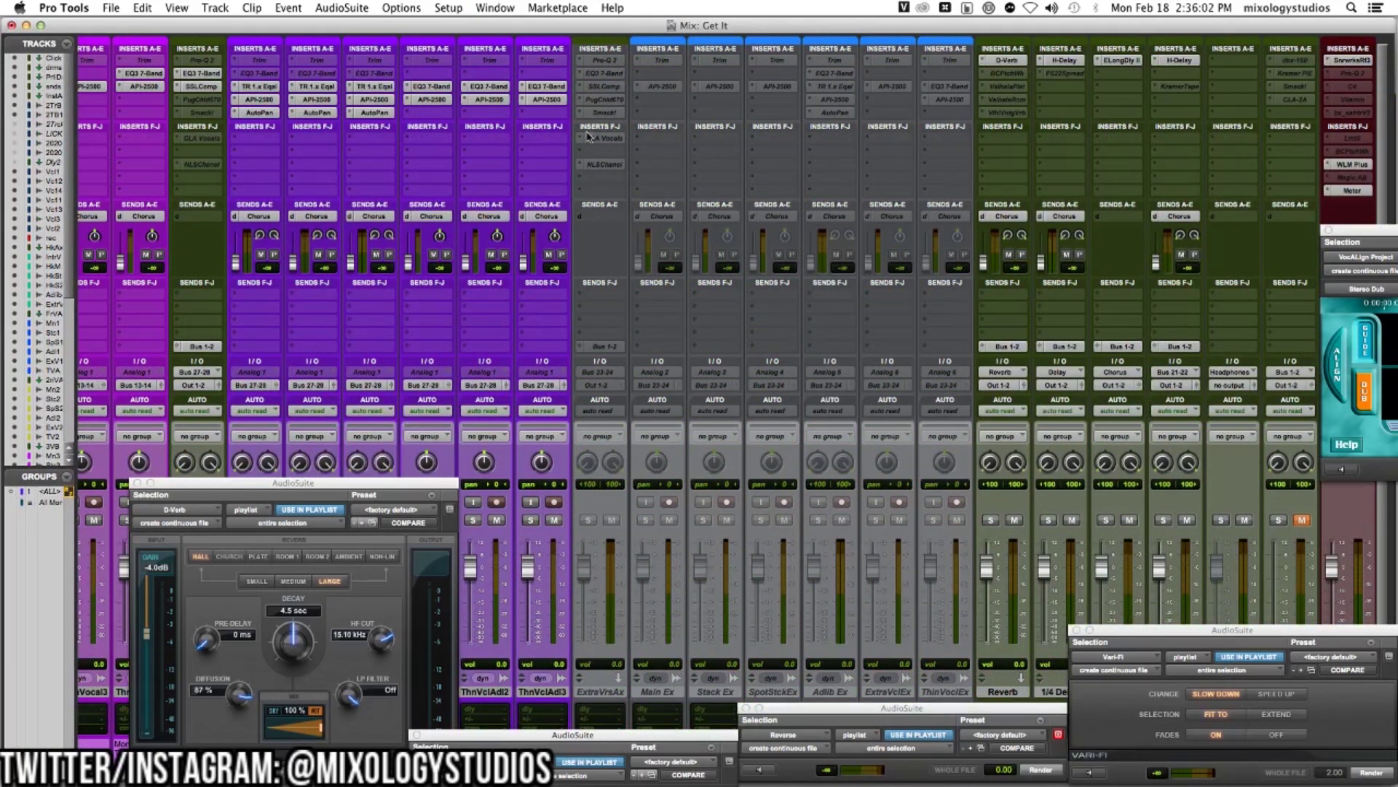
key(ctrl+Up)
click(337, 323)
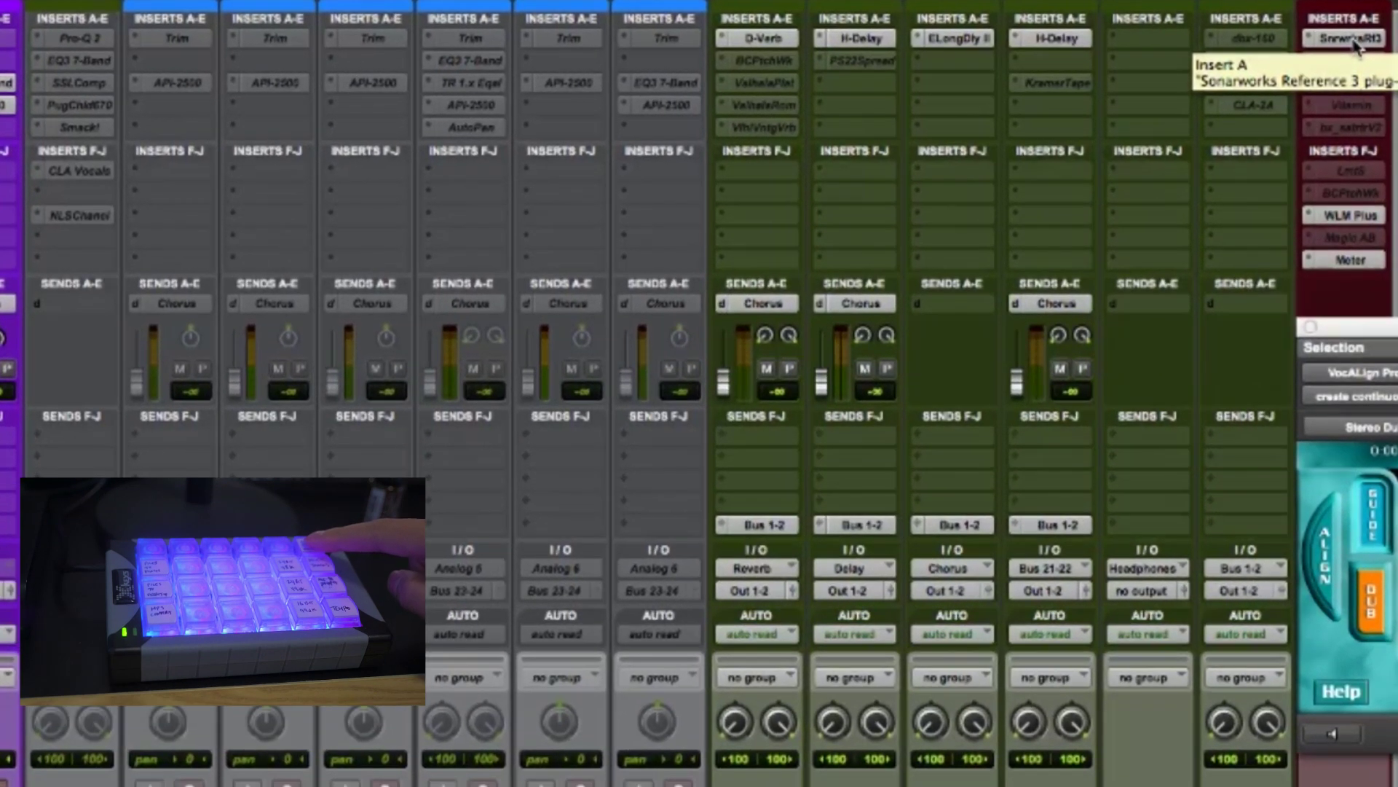
right_click(1353, 55)
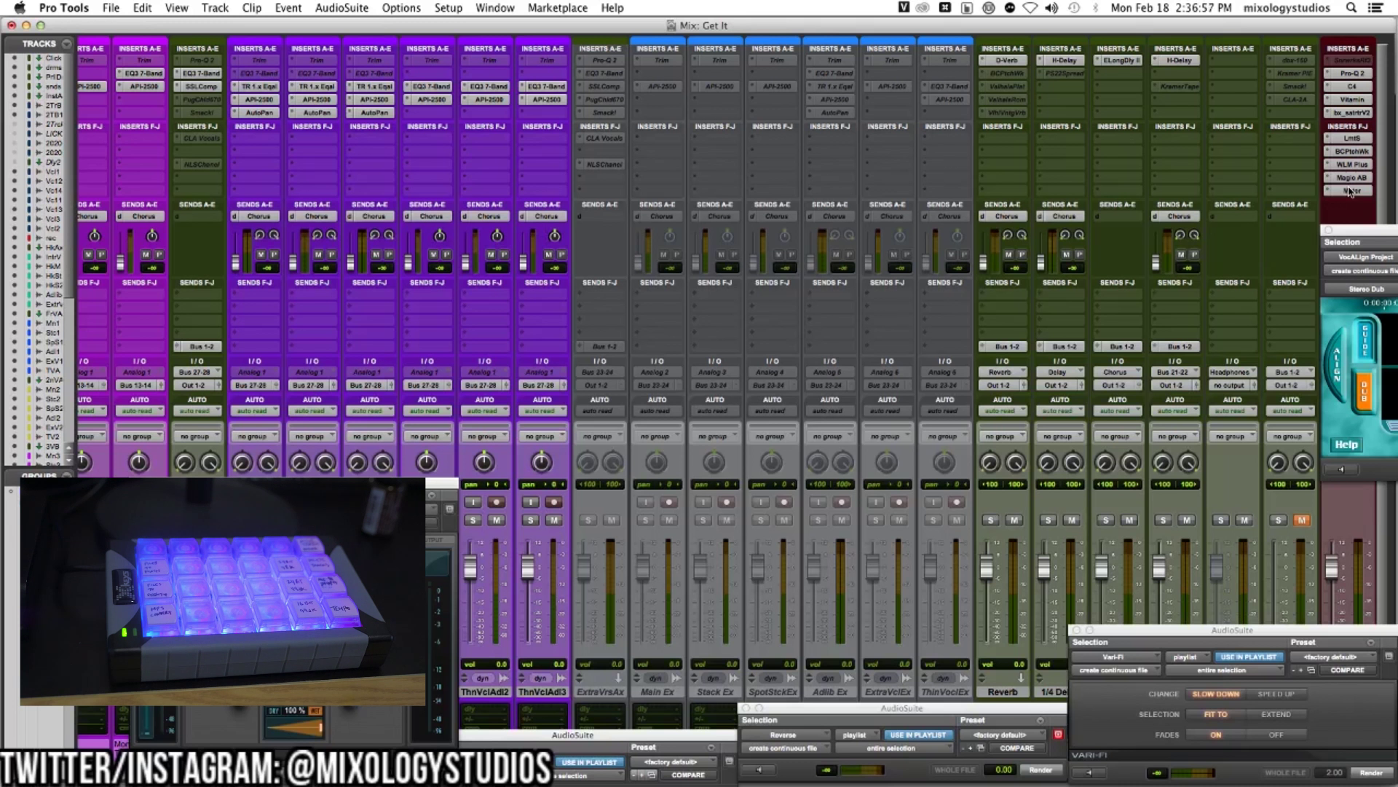
Make the Pro-Q 2, C4, Vitamin and bx_satrV2 inserts on the dark red track inactive
right_click(1346, 76)
click(1346, 86)
right_click(1347, 88)
click(1349, 99)
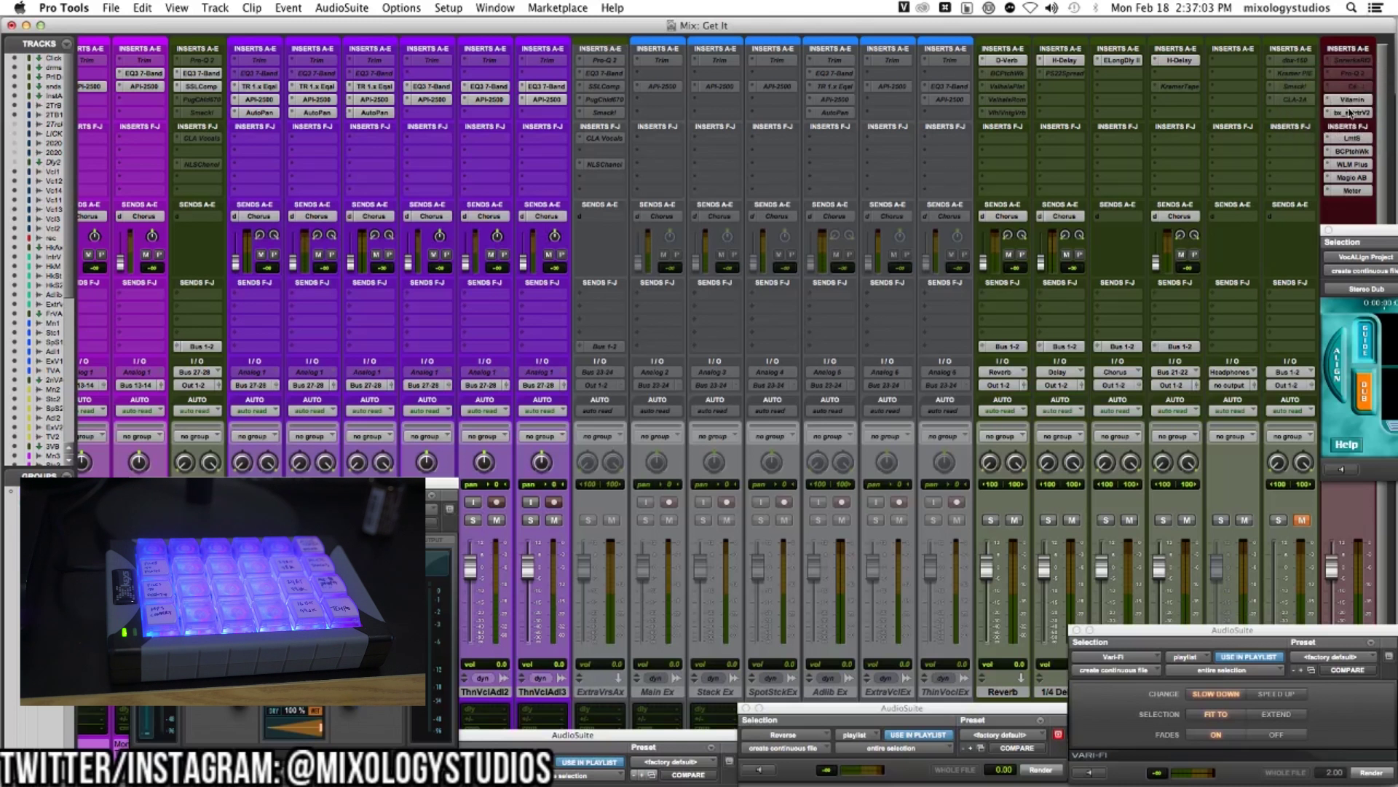
right_click(1348, 100)
click(1350, 111)
right_click(1351, 116)
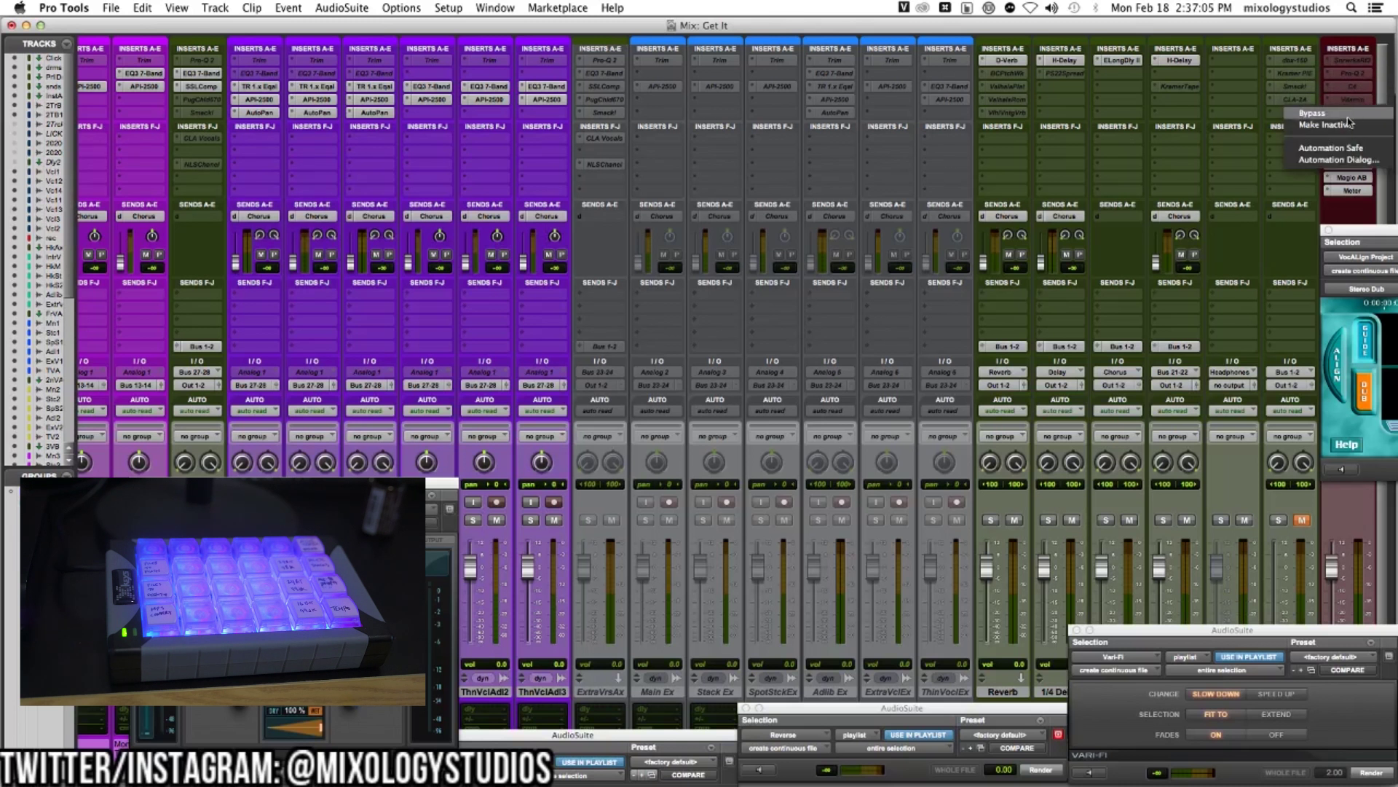
click(1351, 126)
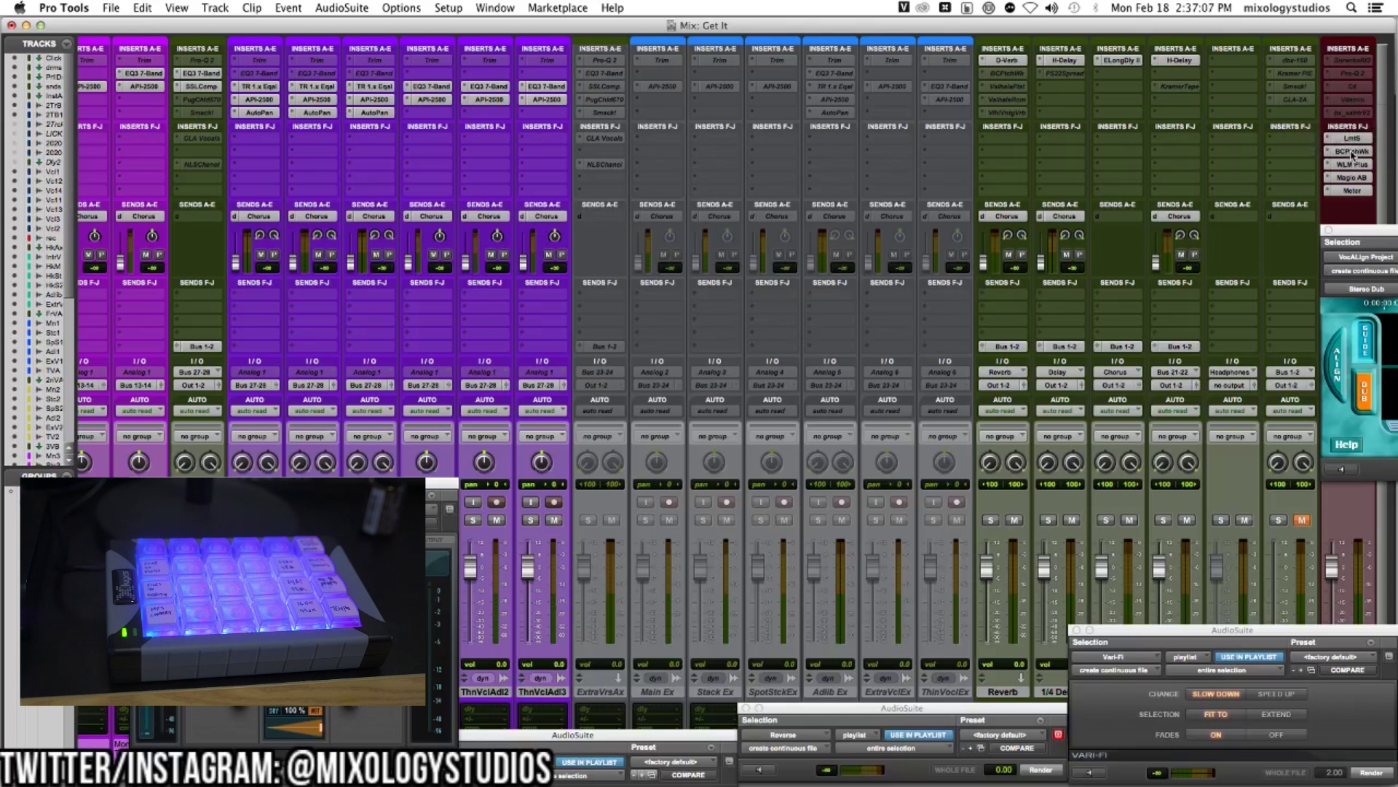
Make the BCPtchWk and Magic AB inserts on the dark red track inactive
right_click(1352, 153)
click(1351, 164)
right_click(1352, 179)
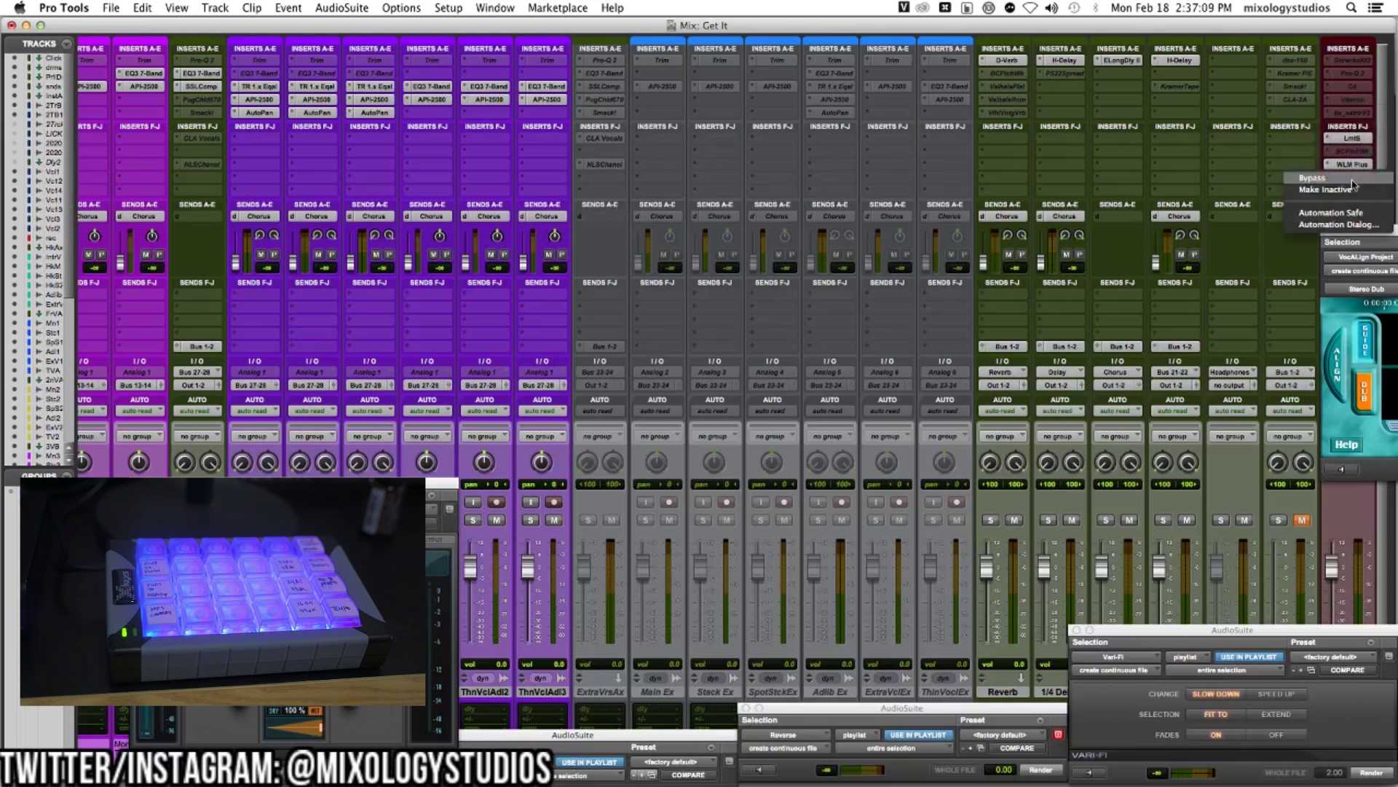
click(1352, 189)
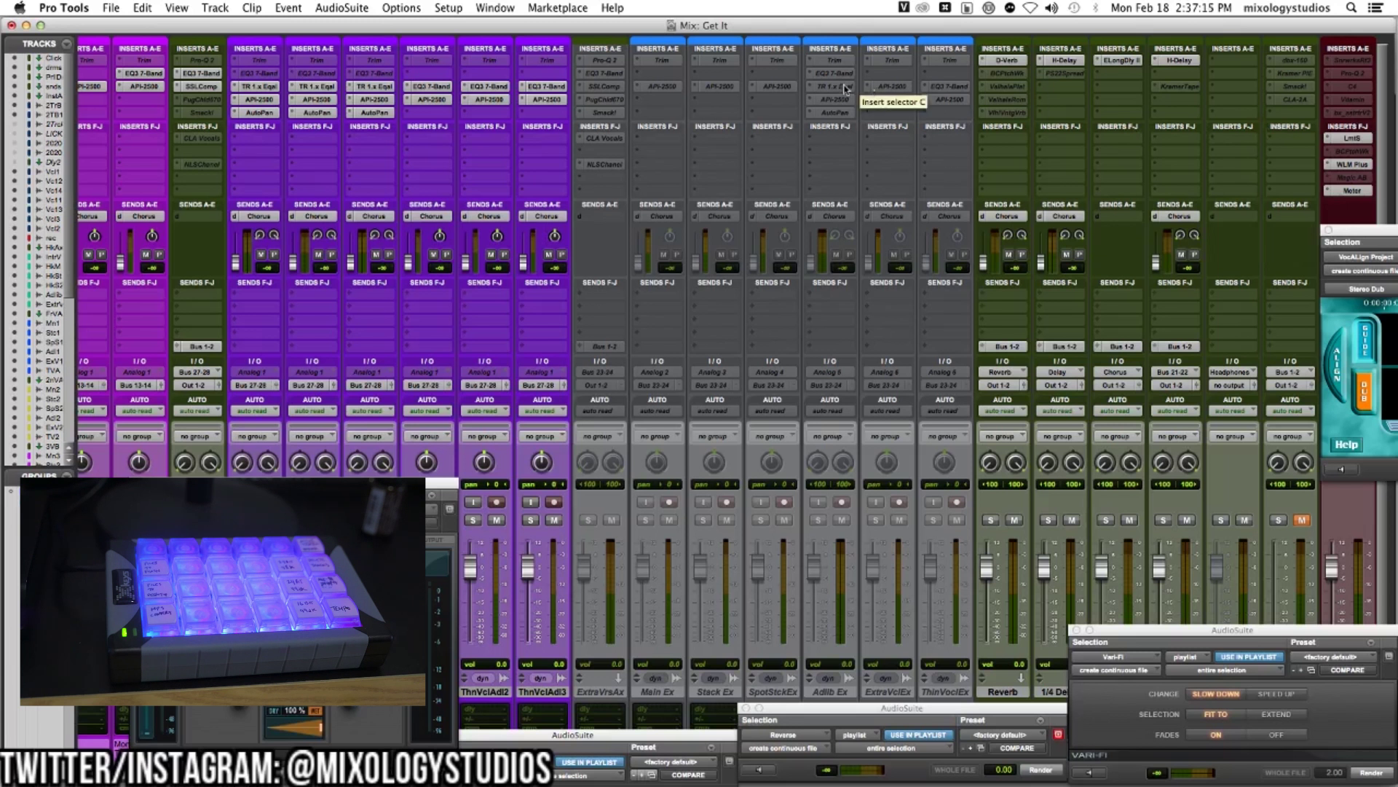
Hide Pro Tools and display the ProTools group in ControllerMate
click(76, 7)
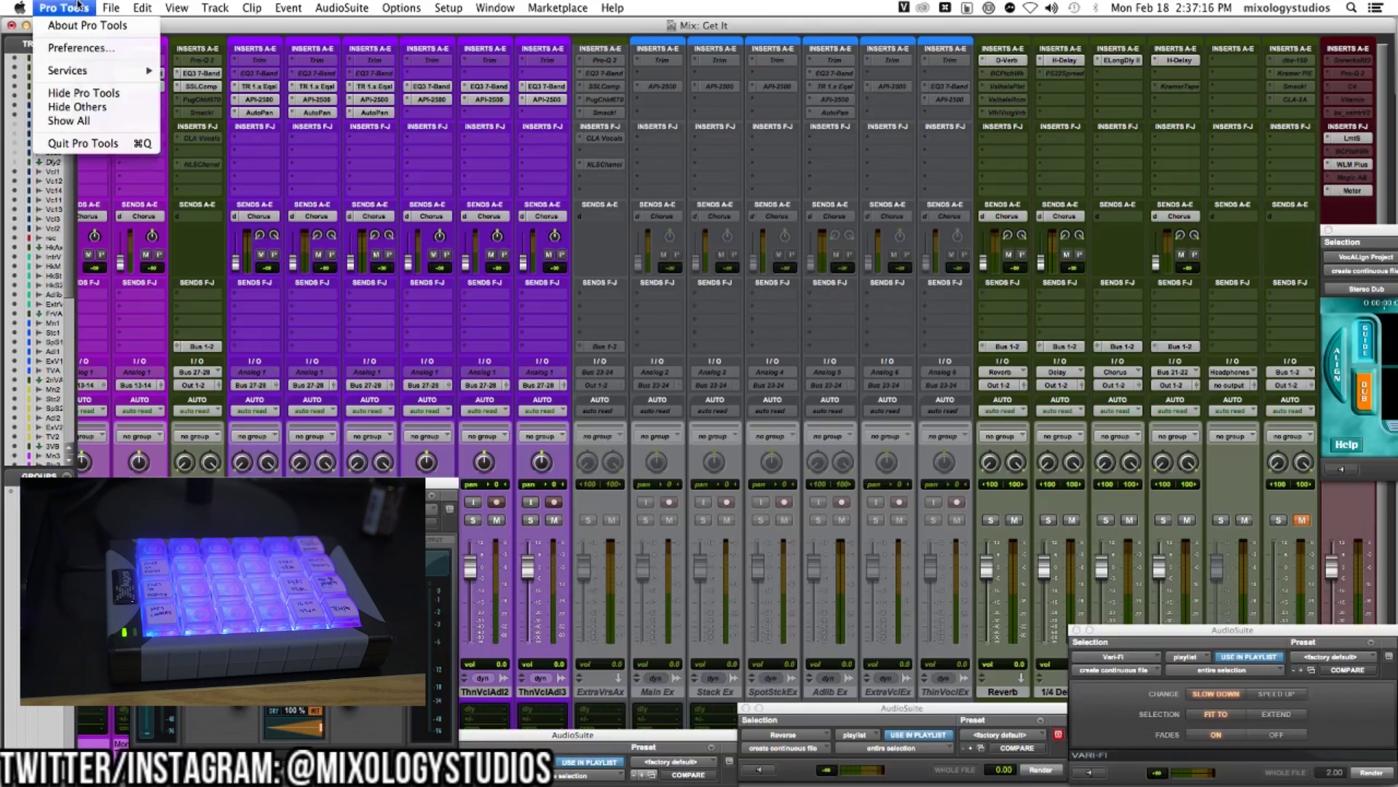
click(114, 95)
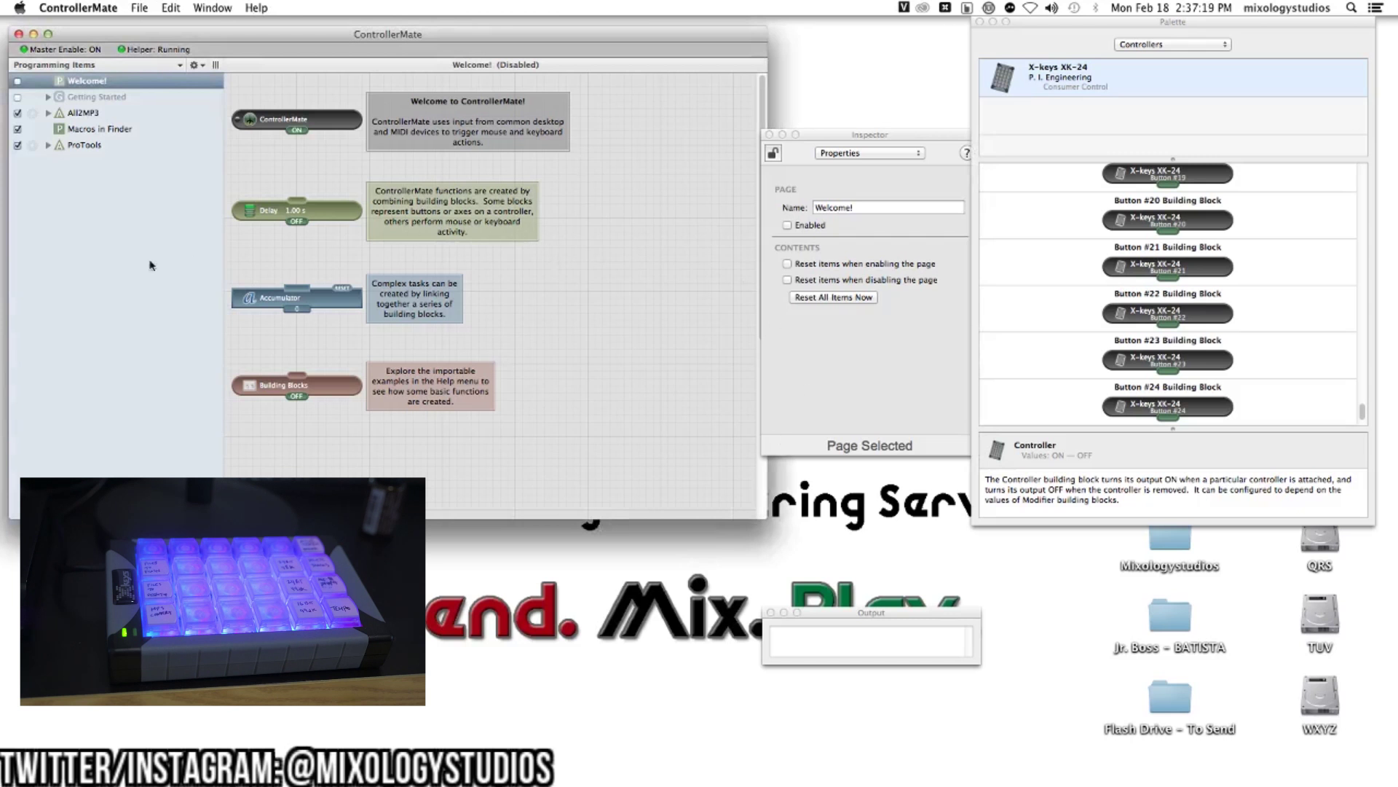
click(86, 145)
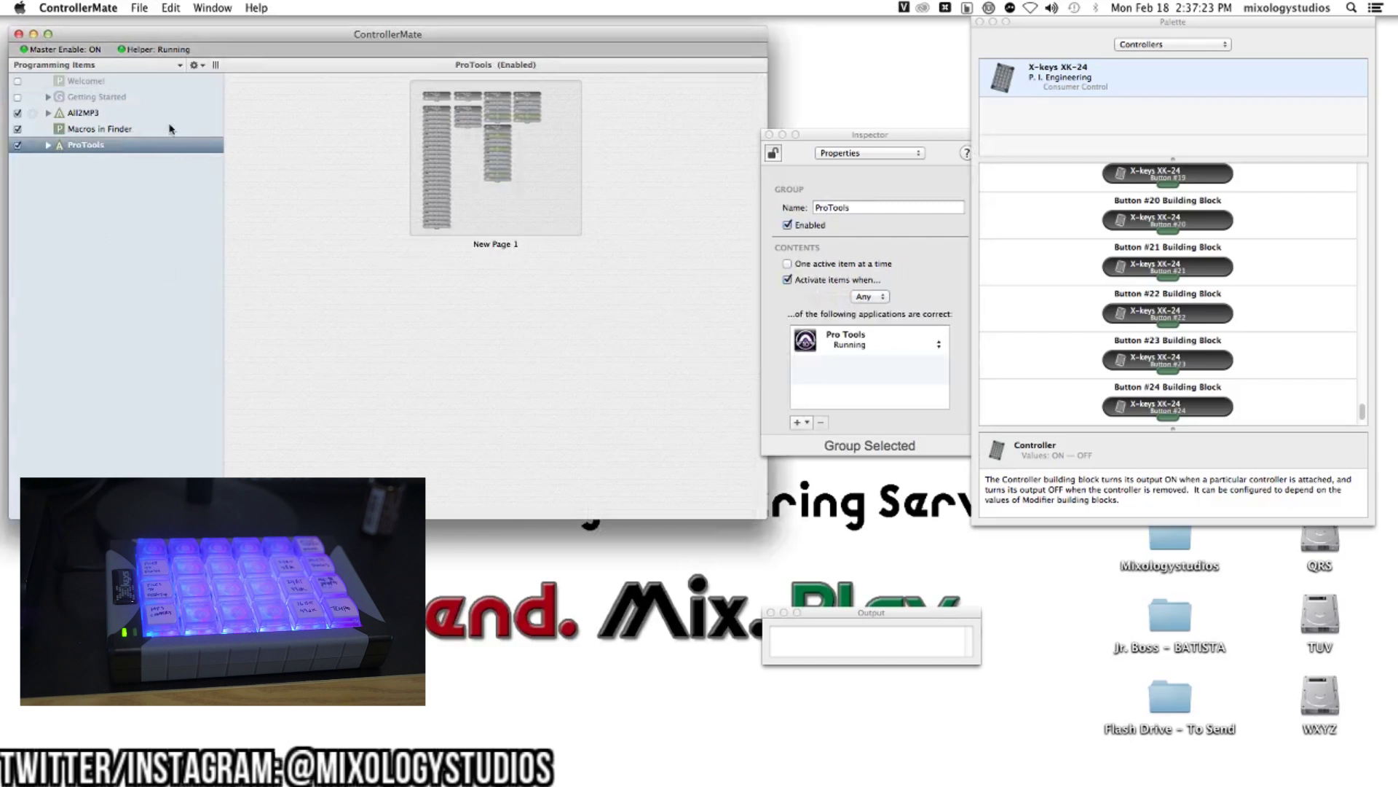
Open New Page 1 of the ProTools group to display its X-keys button macros
drag(366, 37, 373, 37)
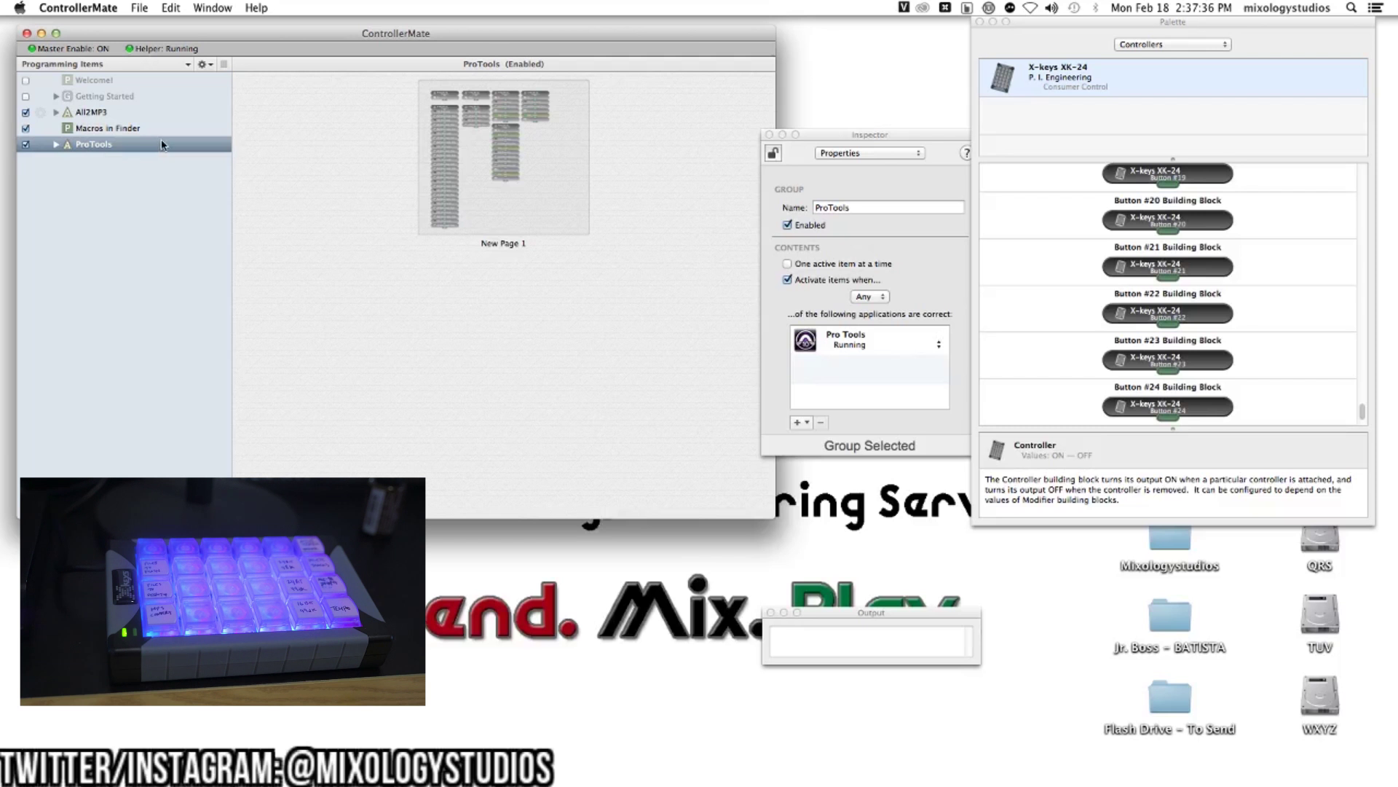
double_click(534, 188)
drag(506, 40, 501, 38)
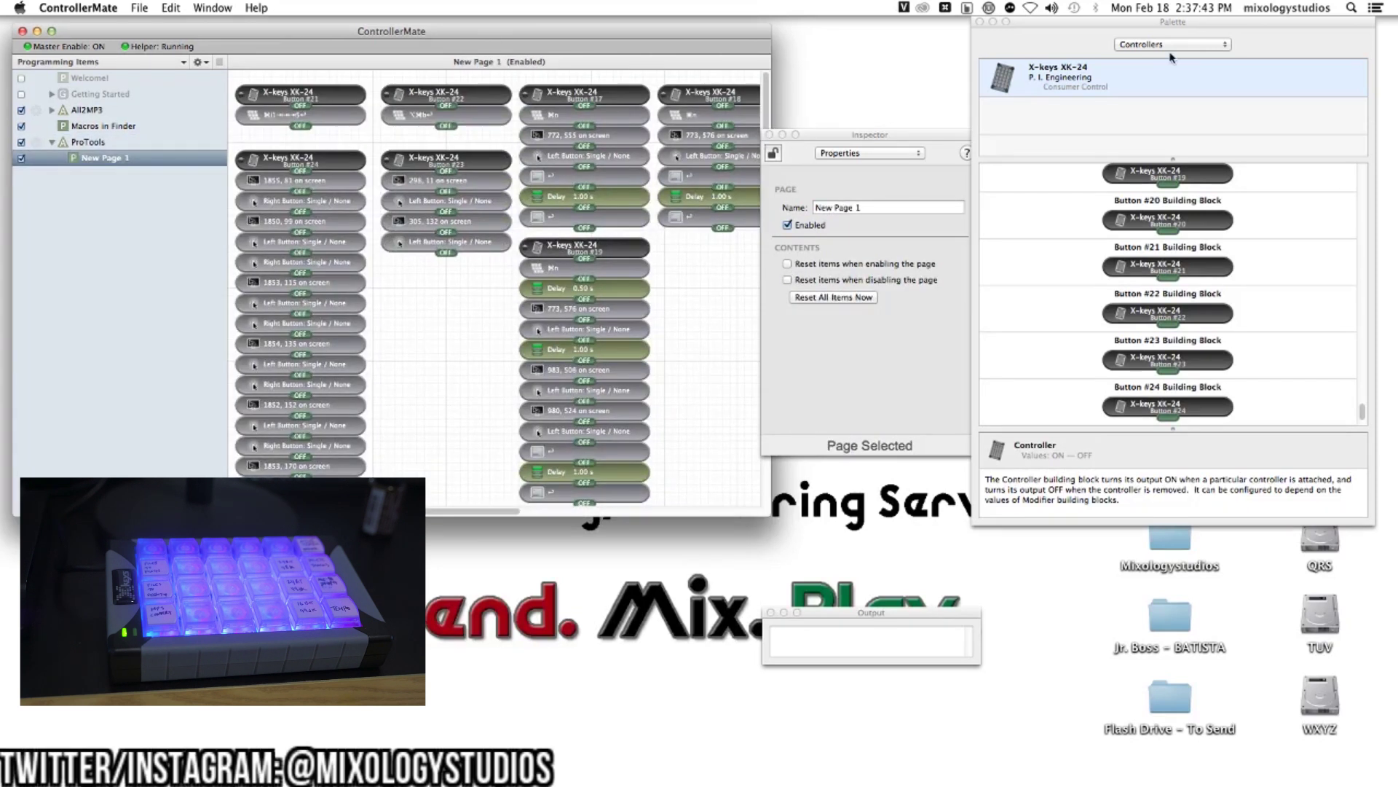
Switch to Pro Tools and take a full-screen screenshot with the AudioSuite Pitch Shift list open and X-Form highlighted
click(758, 728)
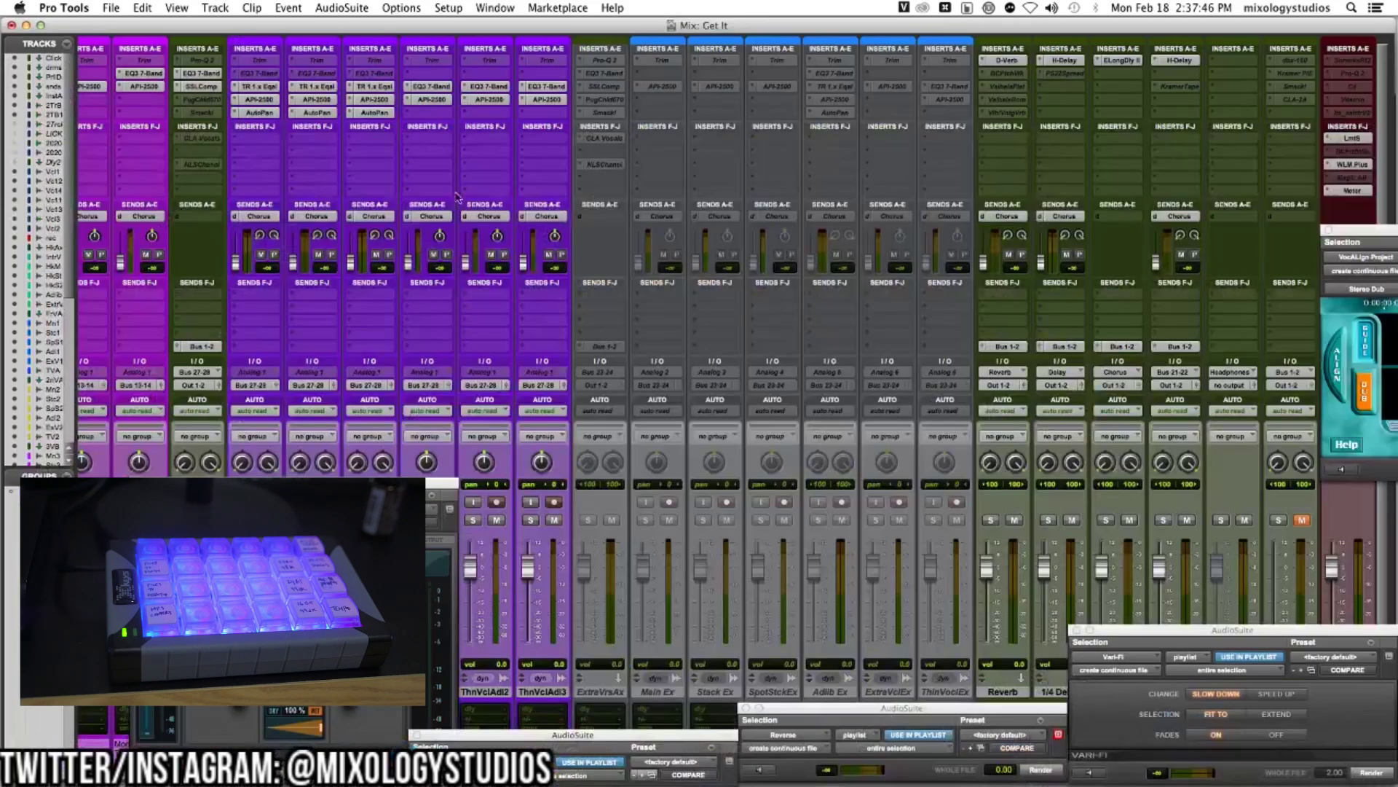
click(332, 5)
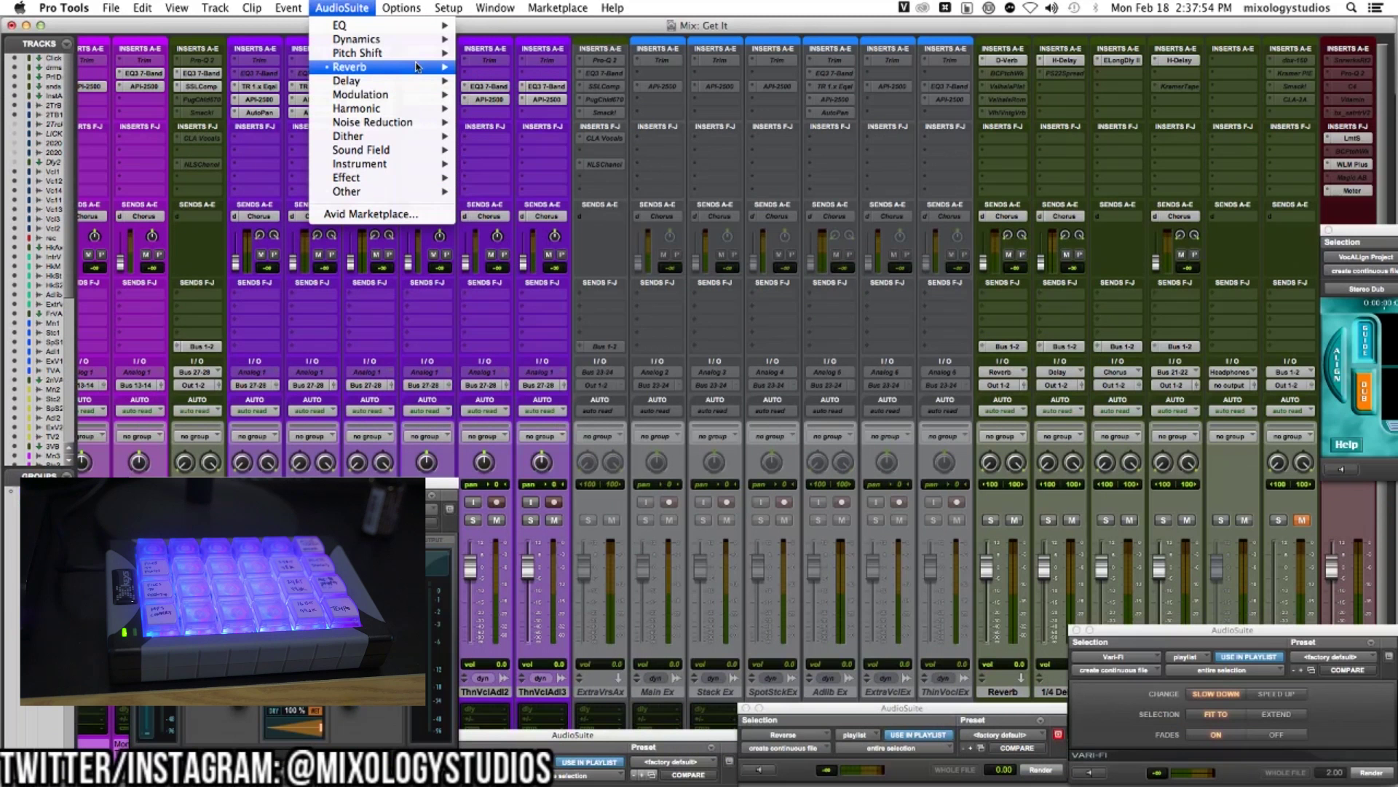
mouse_move(416, 56)
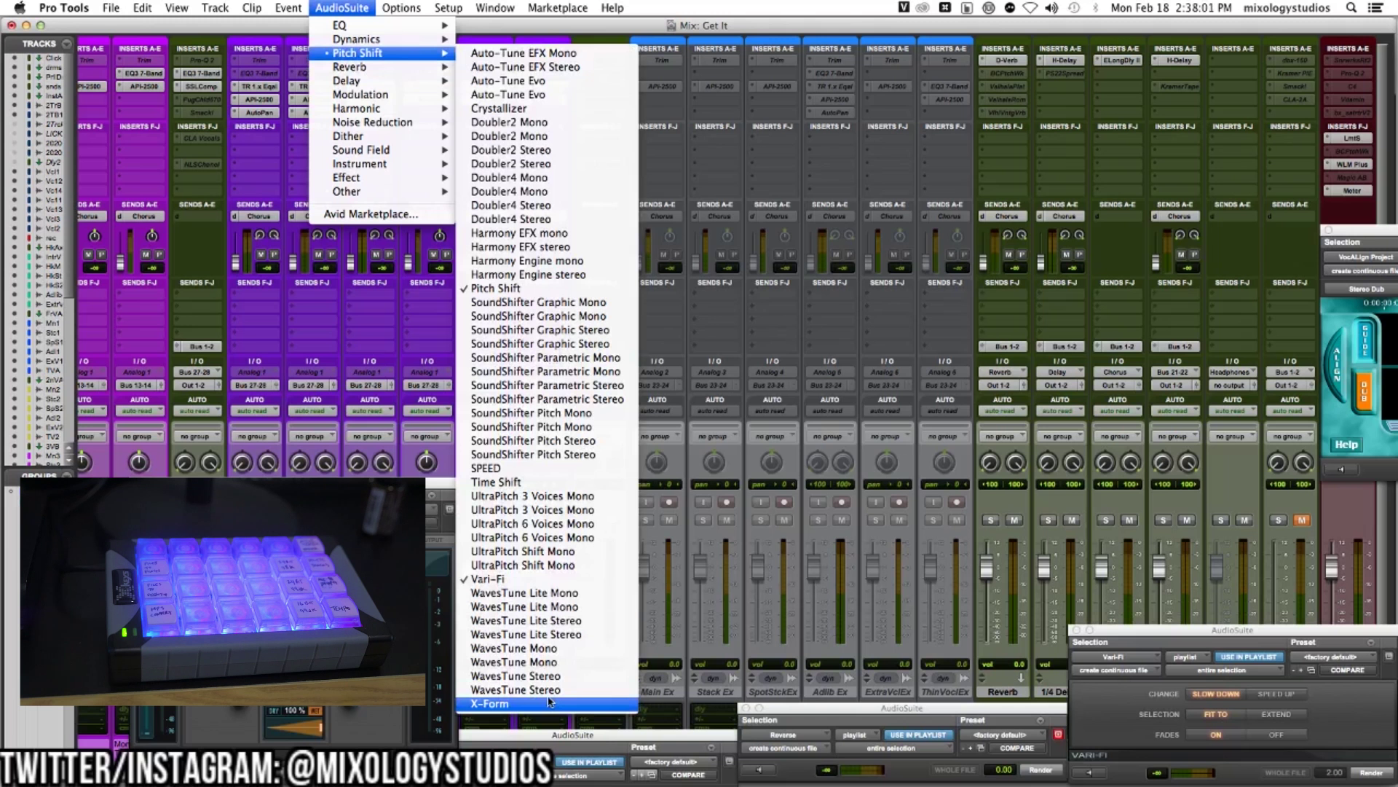
click(353, 5)
click(354, 6)
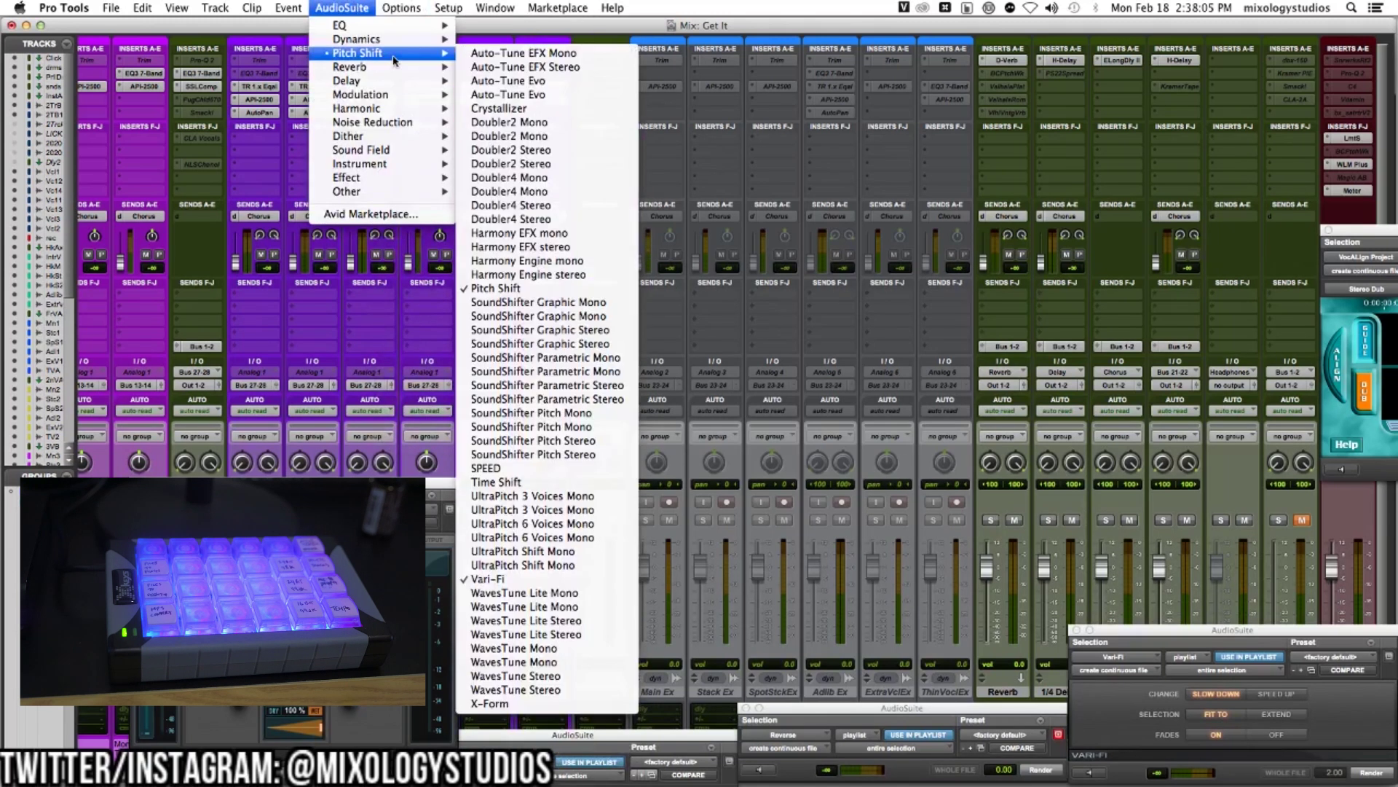
mouse_move(357, 53)
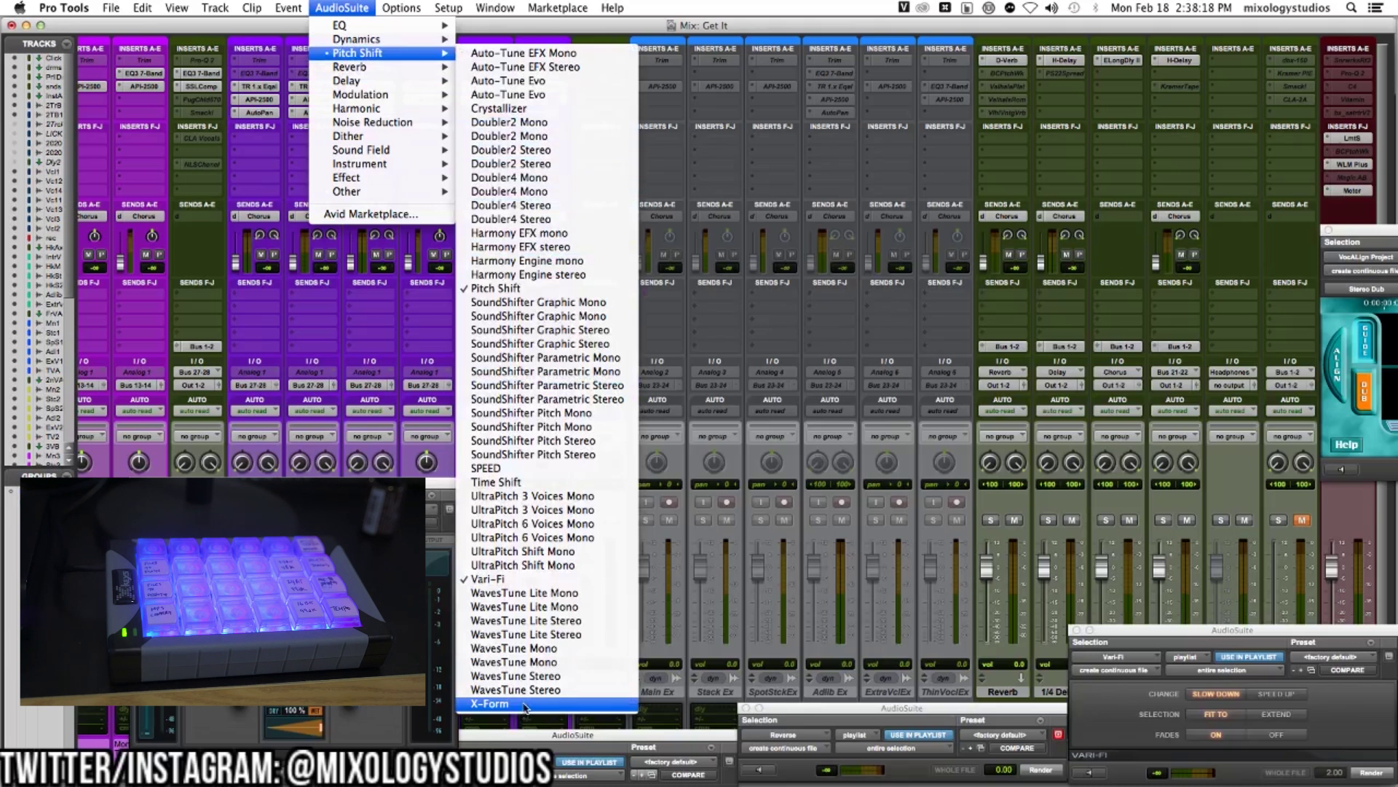
Hide Pro Tools and place the X-keys XK-24 Button #13 building block in a free area of New Page 1 in ControllerMate
click(70, 9)
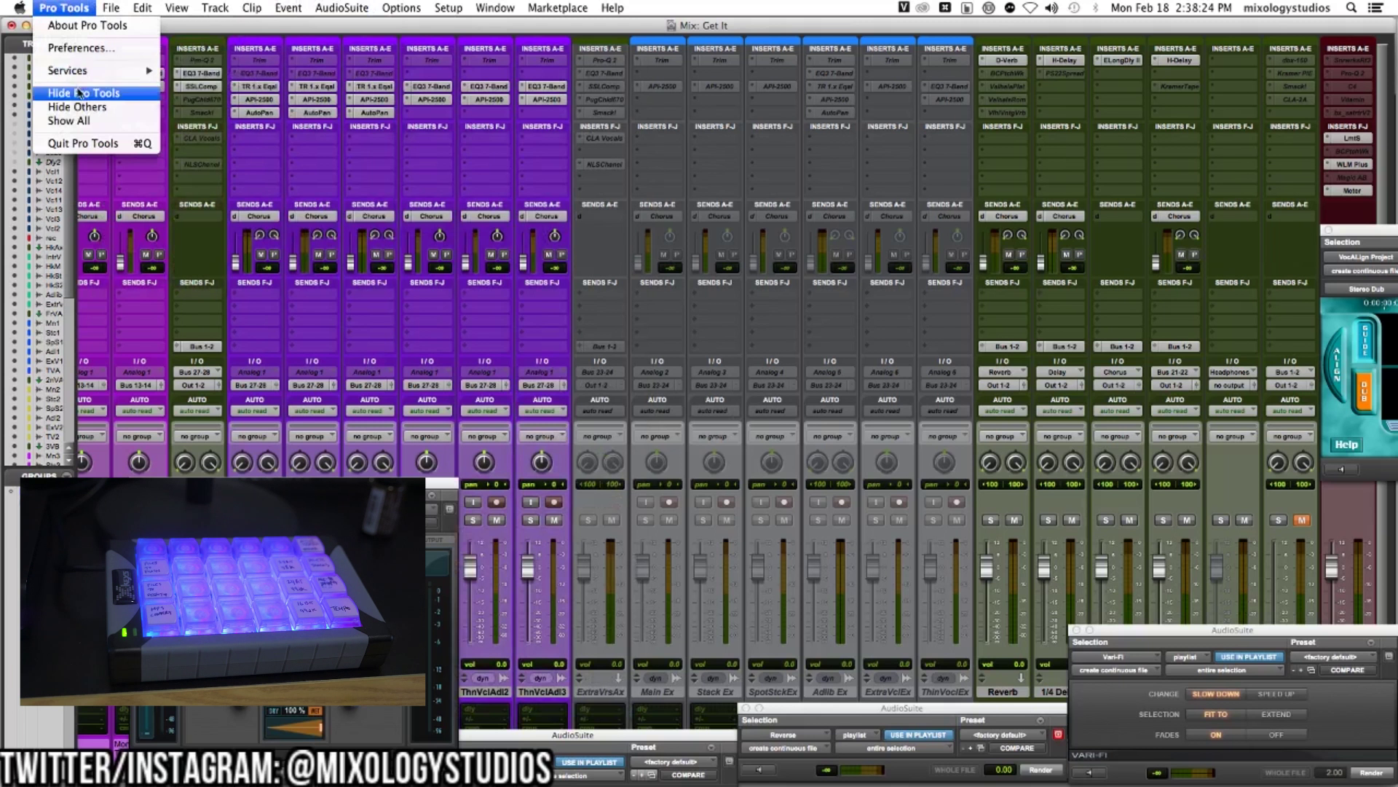
click(80, 93)
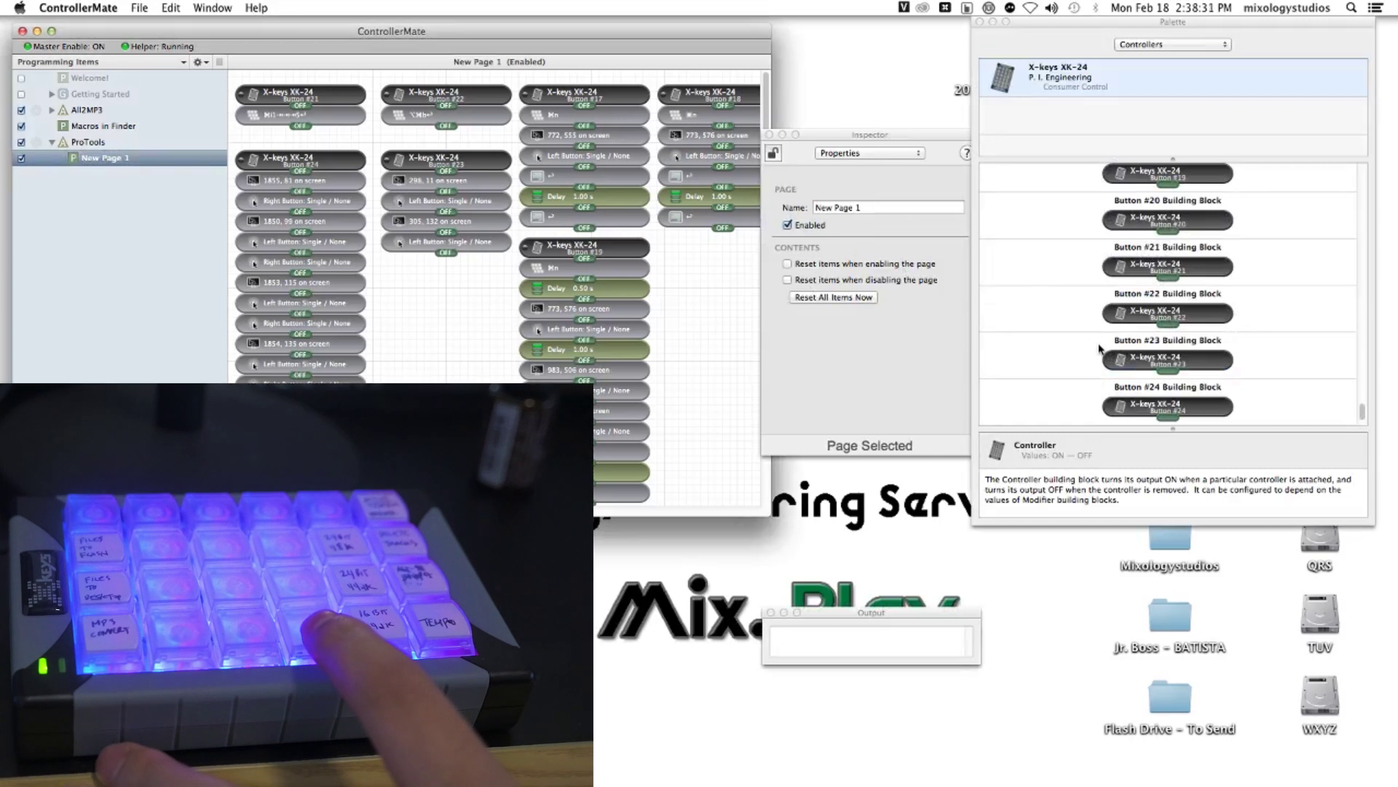
scroll(1100, 349, up, 5)
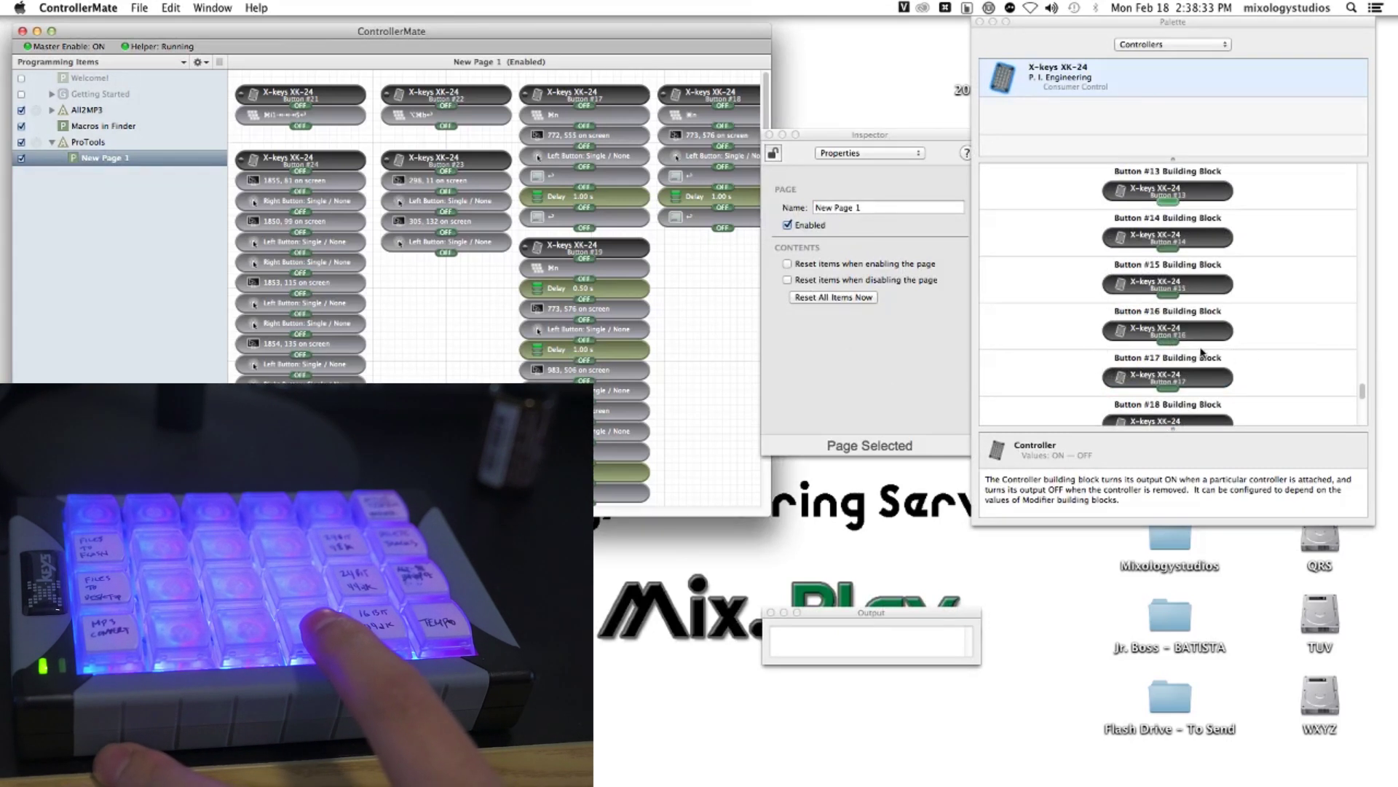
scroll(1202, 342, down, 3)
scroll(1198, 258, up, 3)
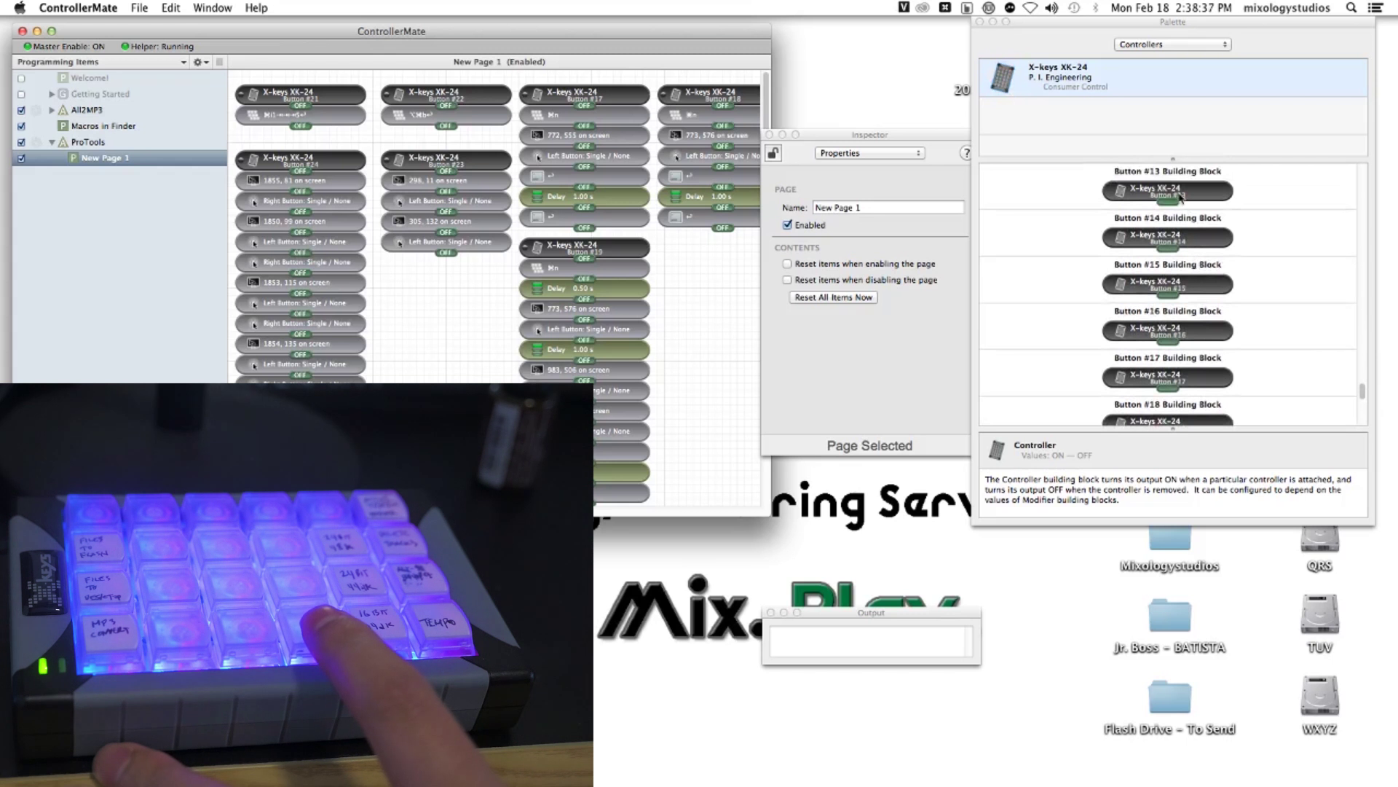
scroll(494, 310, down, 10)
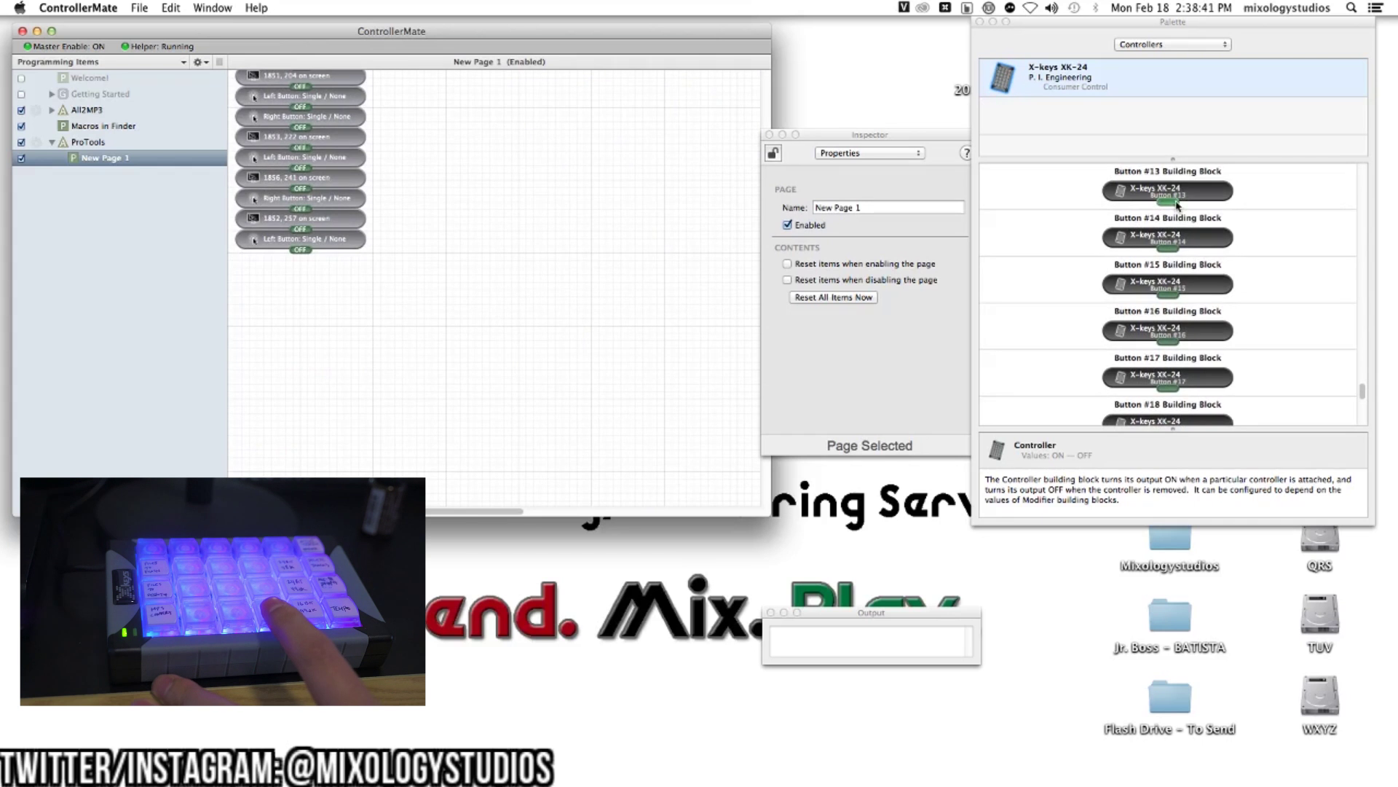
drag(1177, 206, 478, 266)
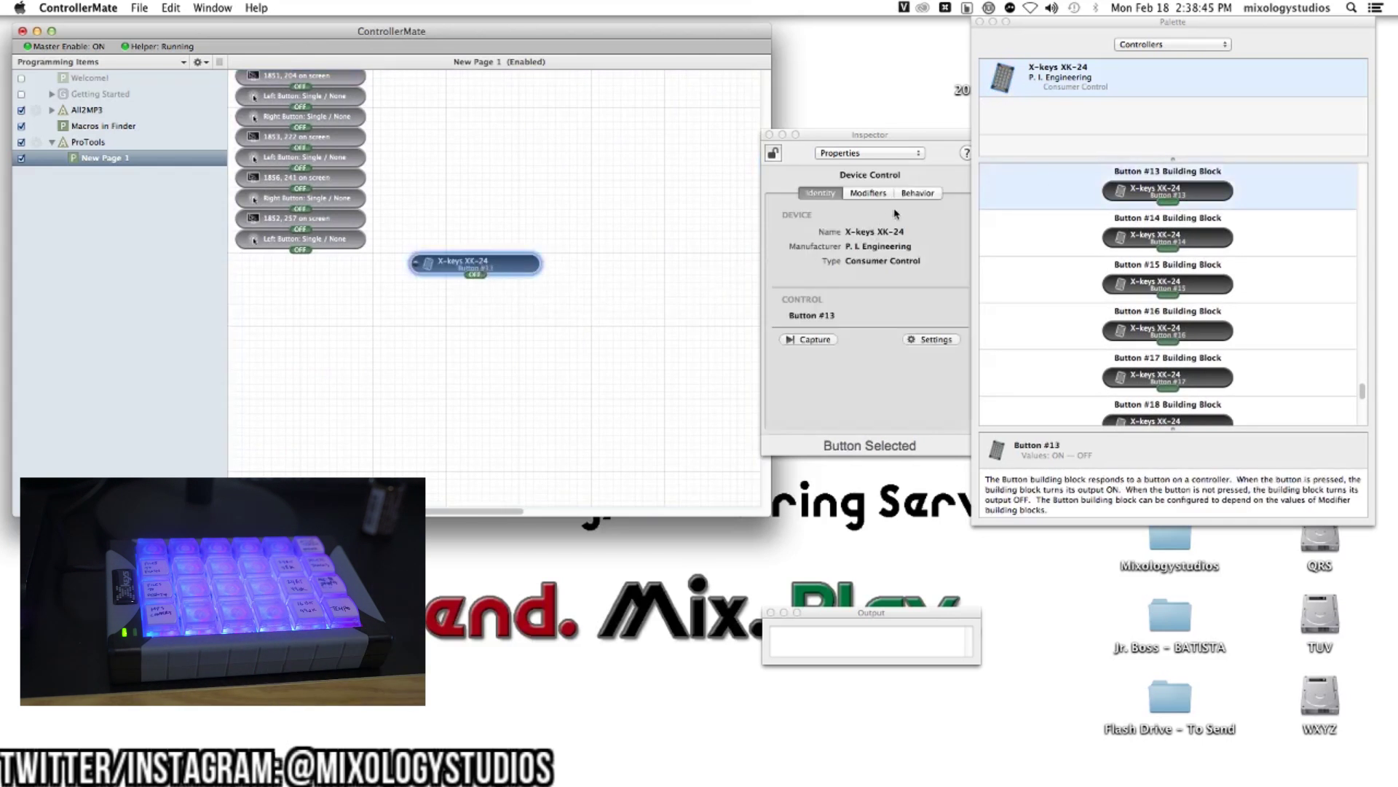
Review the Inspector, the Palette with its building block categories, and the Output window
drag(876, 143, 865, 139)
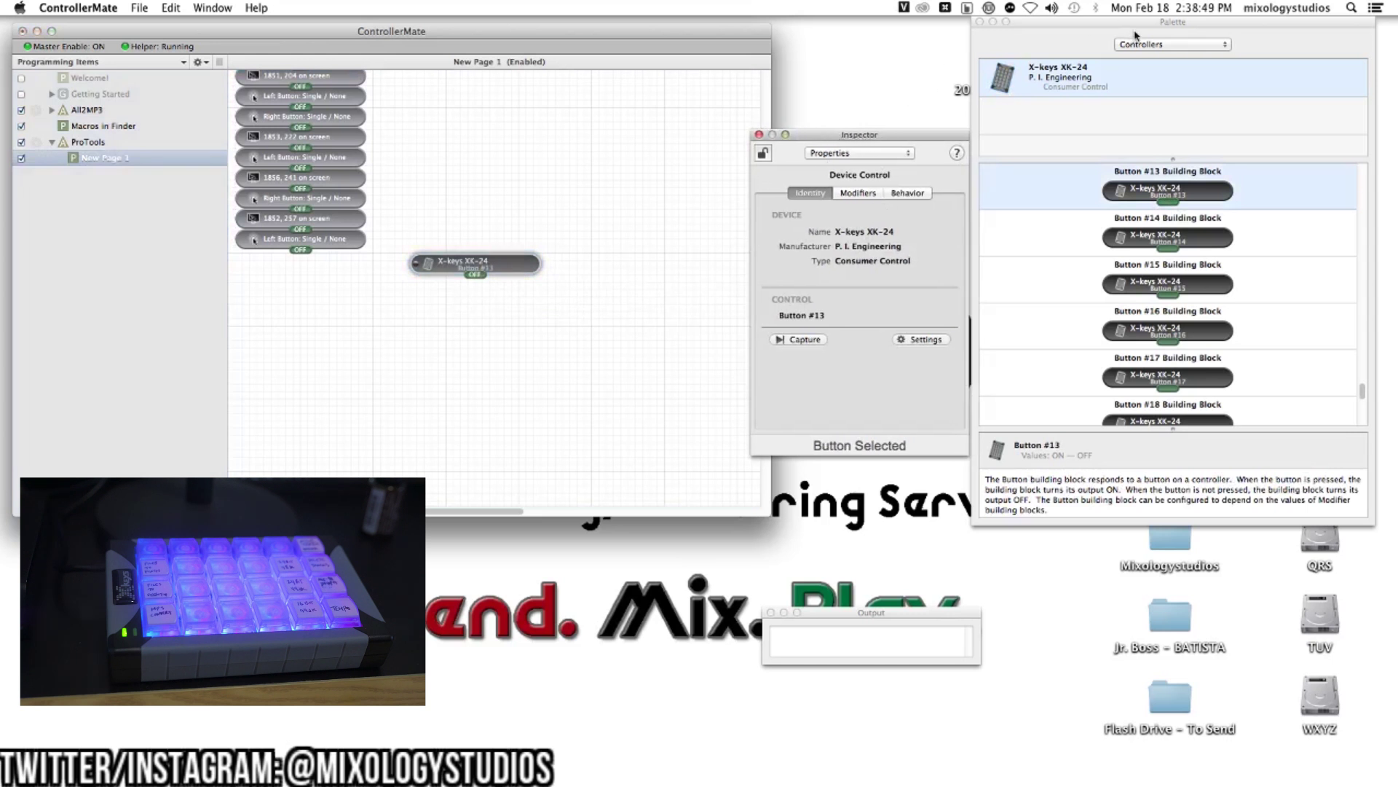
click(1180, 25)
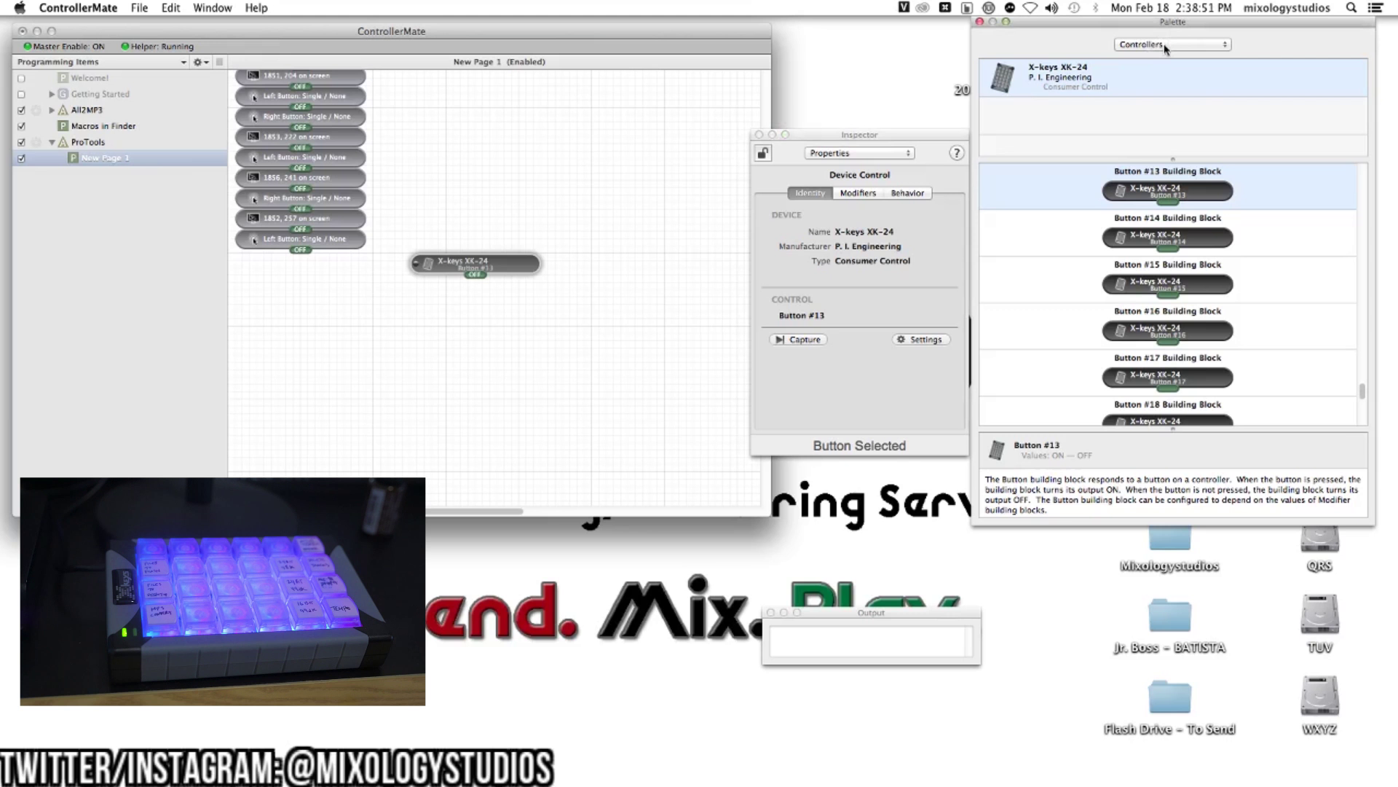
click(1166, 46)
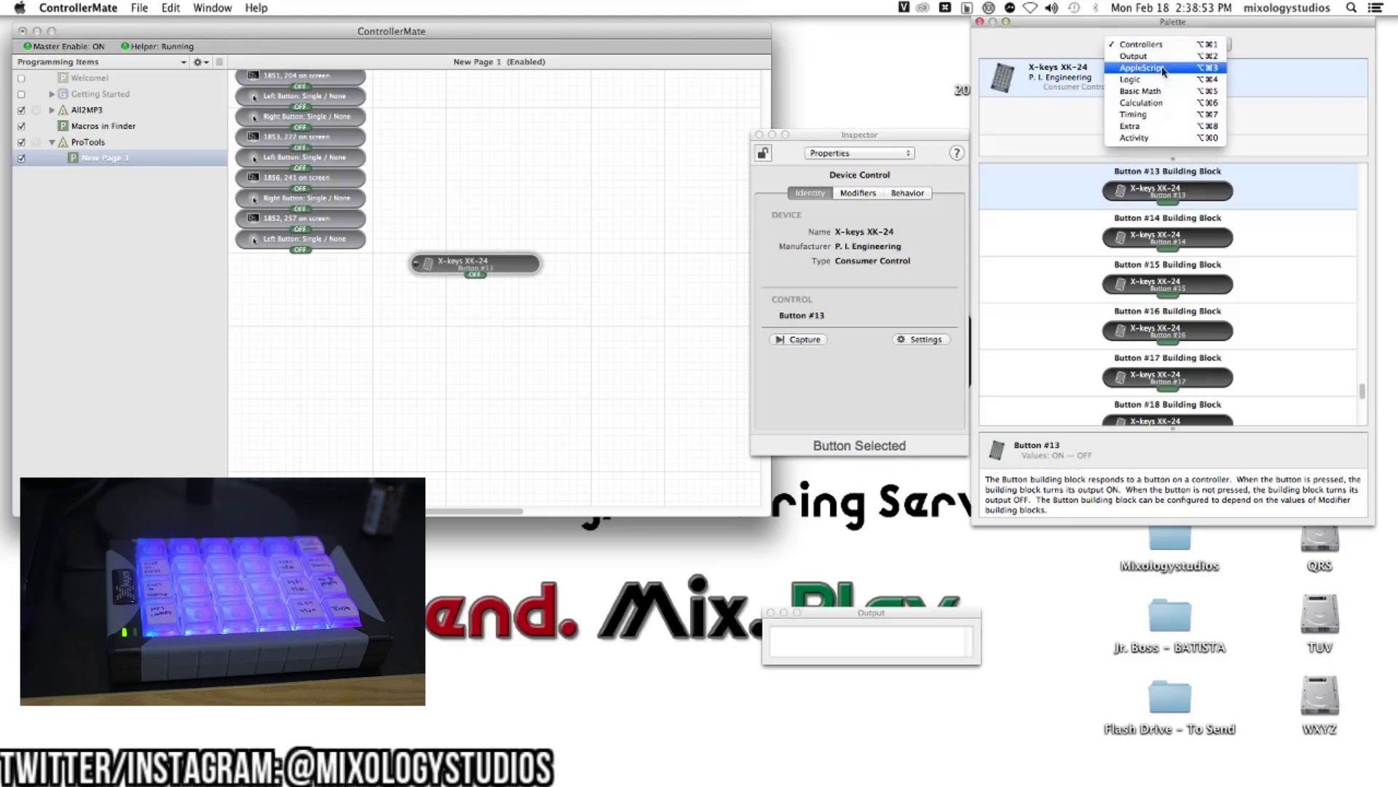
click(1128, 27)
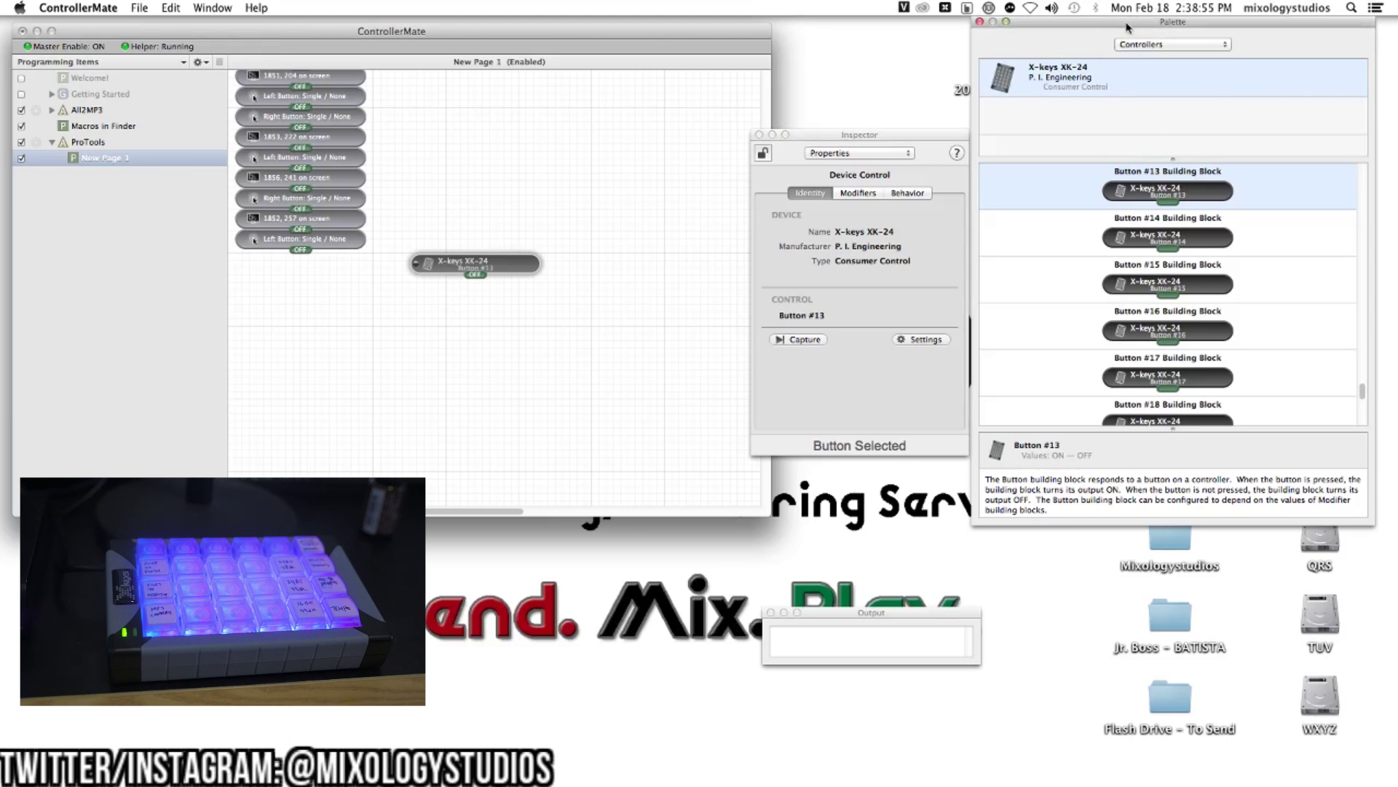
click(854, 617)
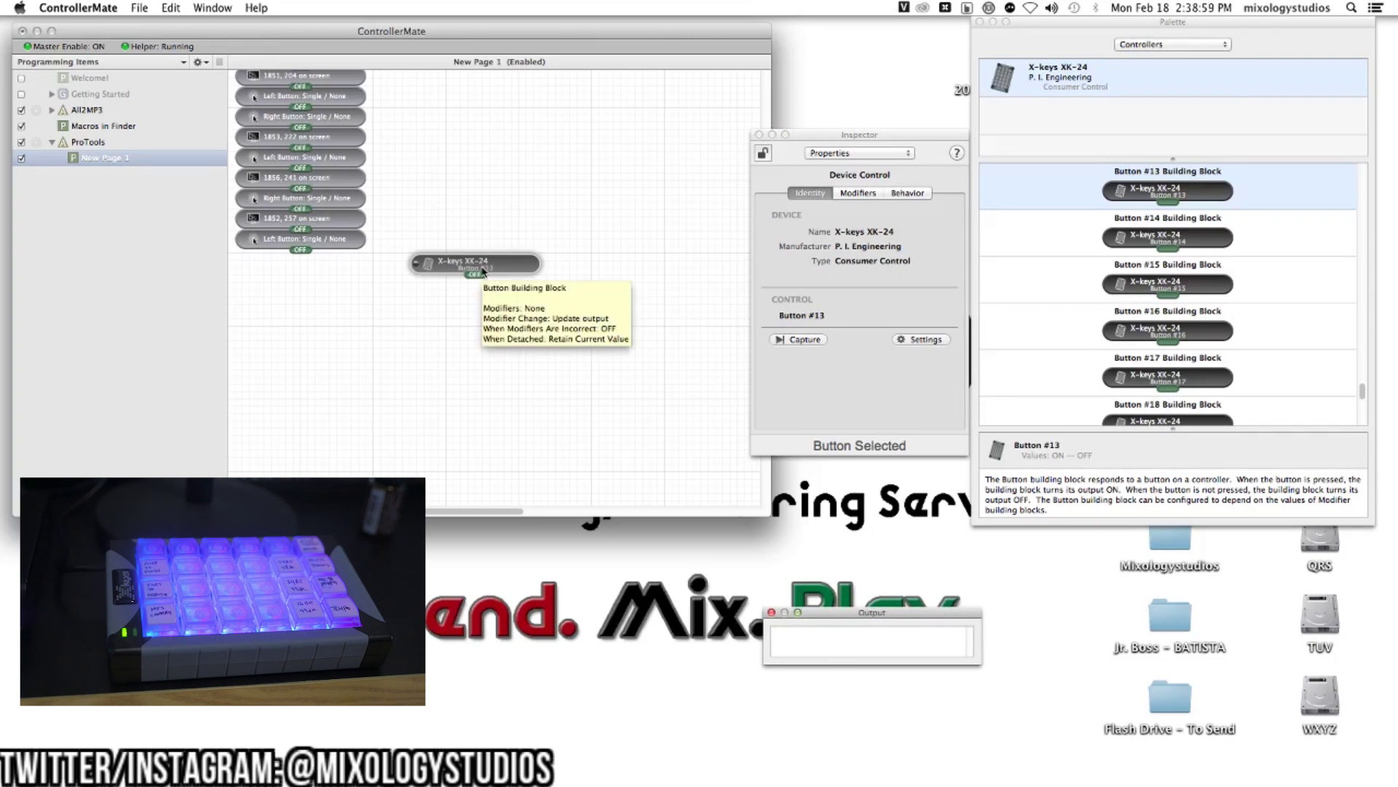
click(947, 762)
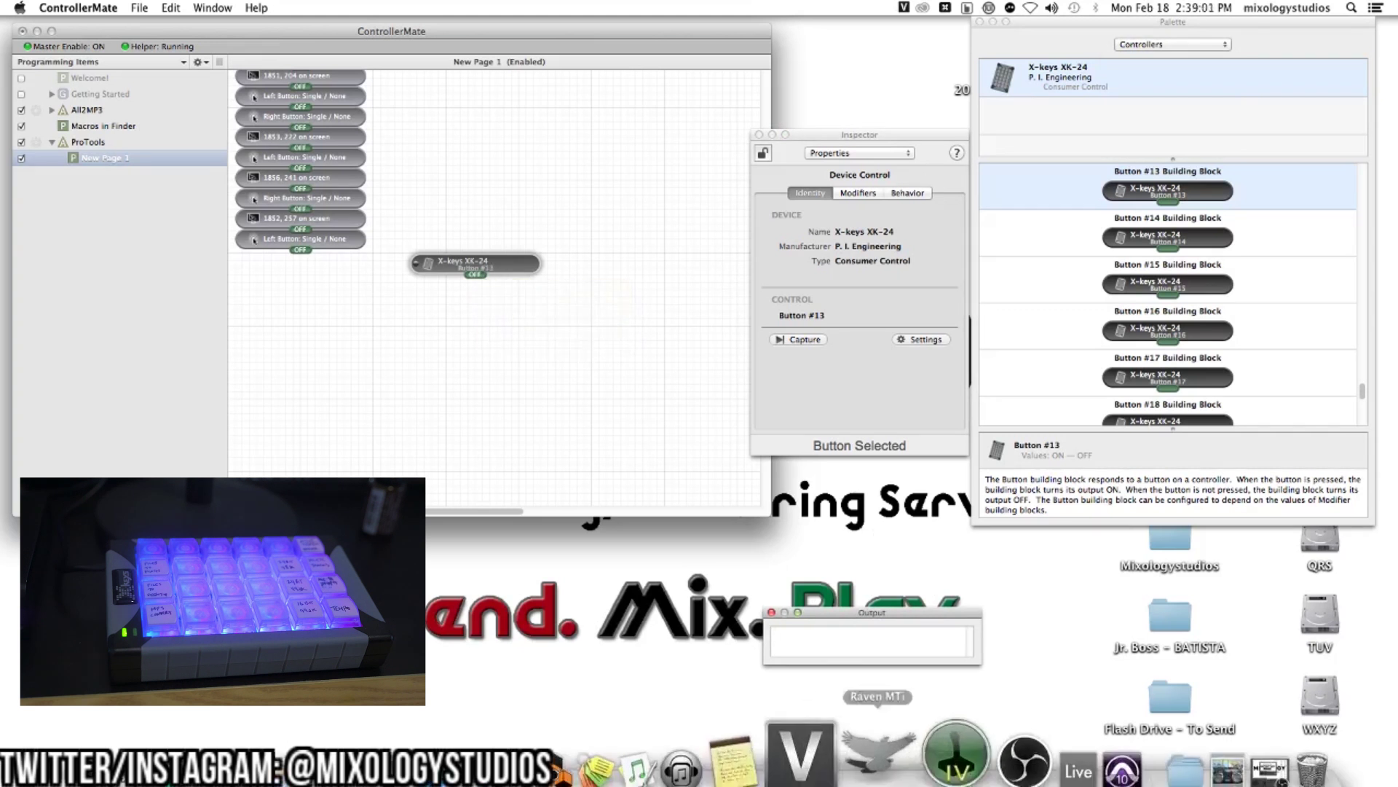
click(328, 7)
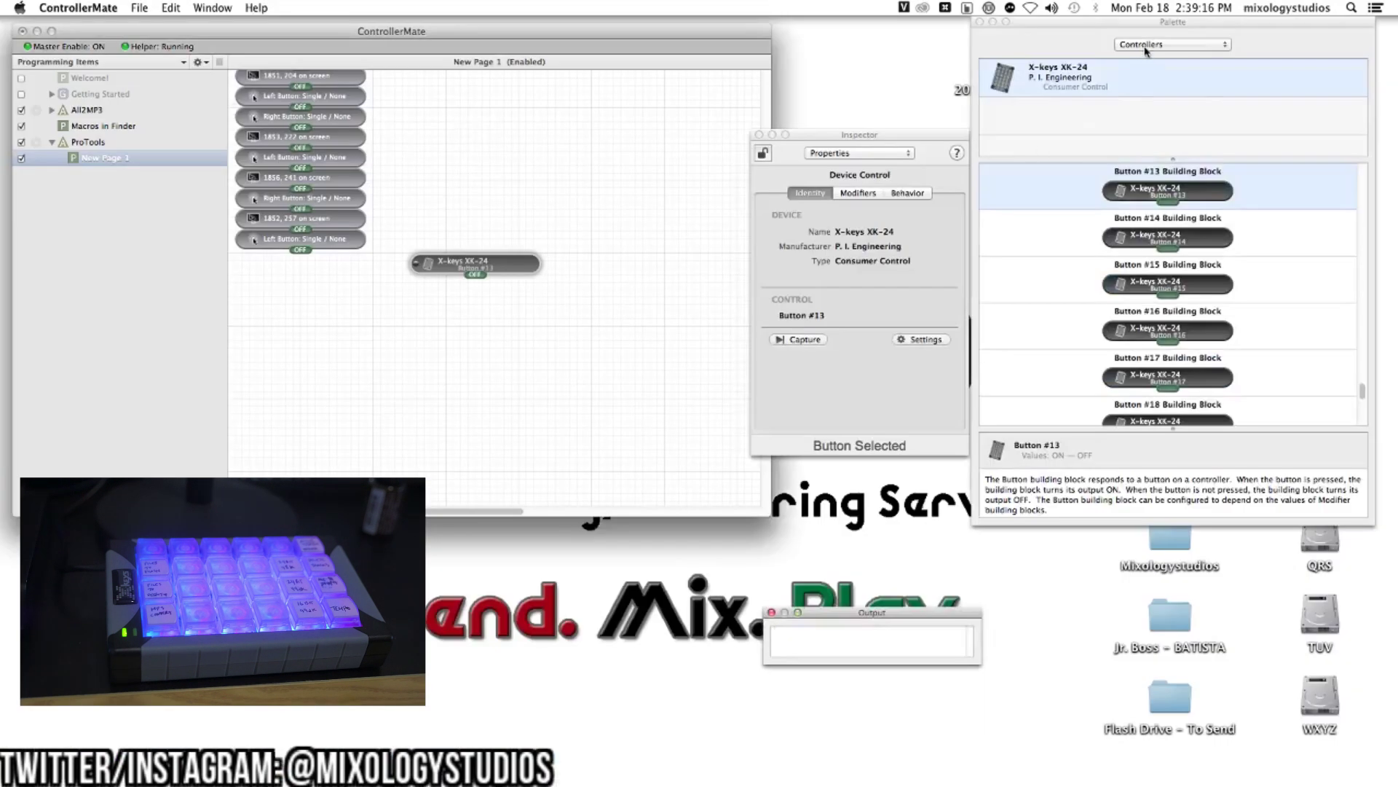
Attach a Cursor building block beneath the Button #13 block and set its movement type to Screen Position
click(1145, 48)
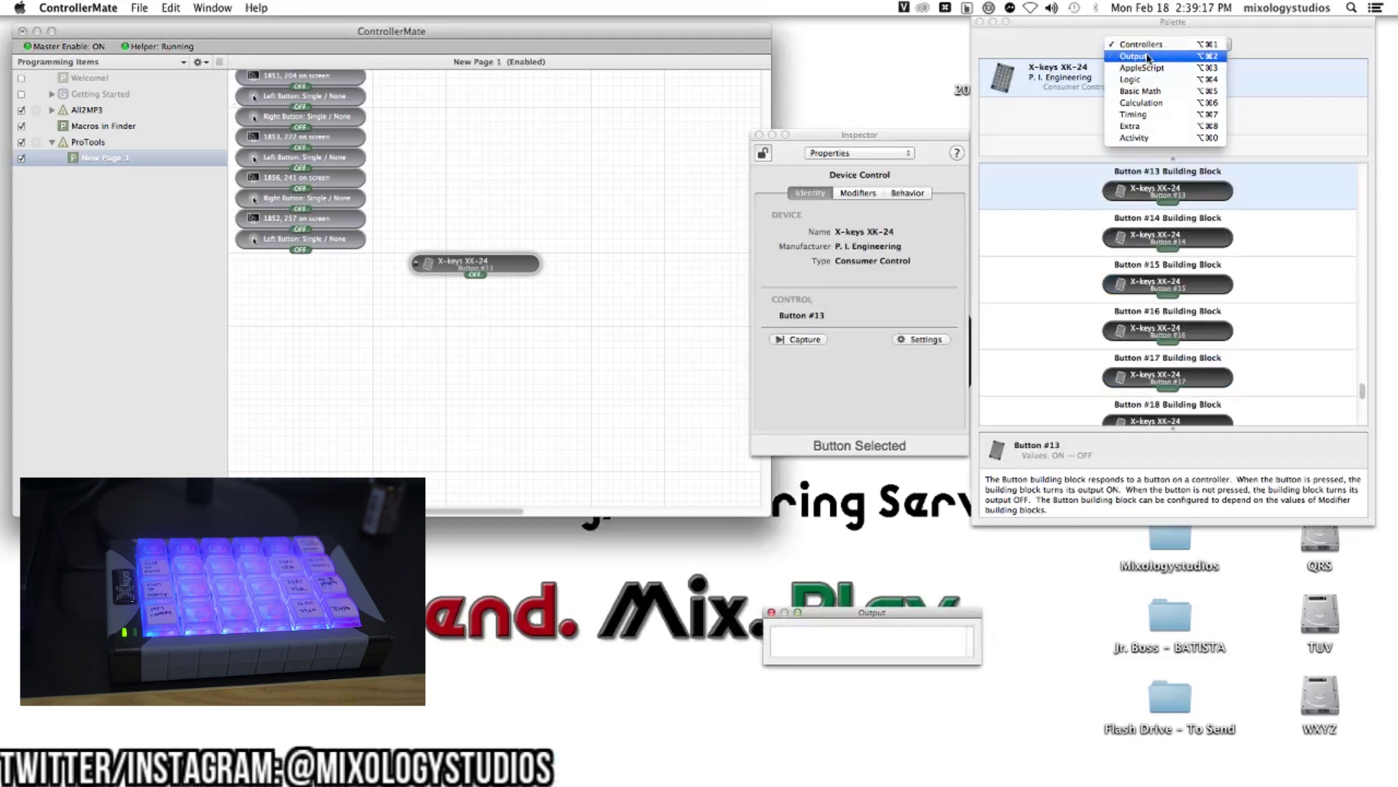
click(1148, 57)
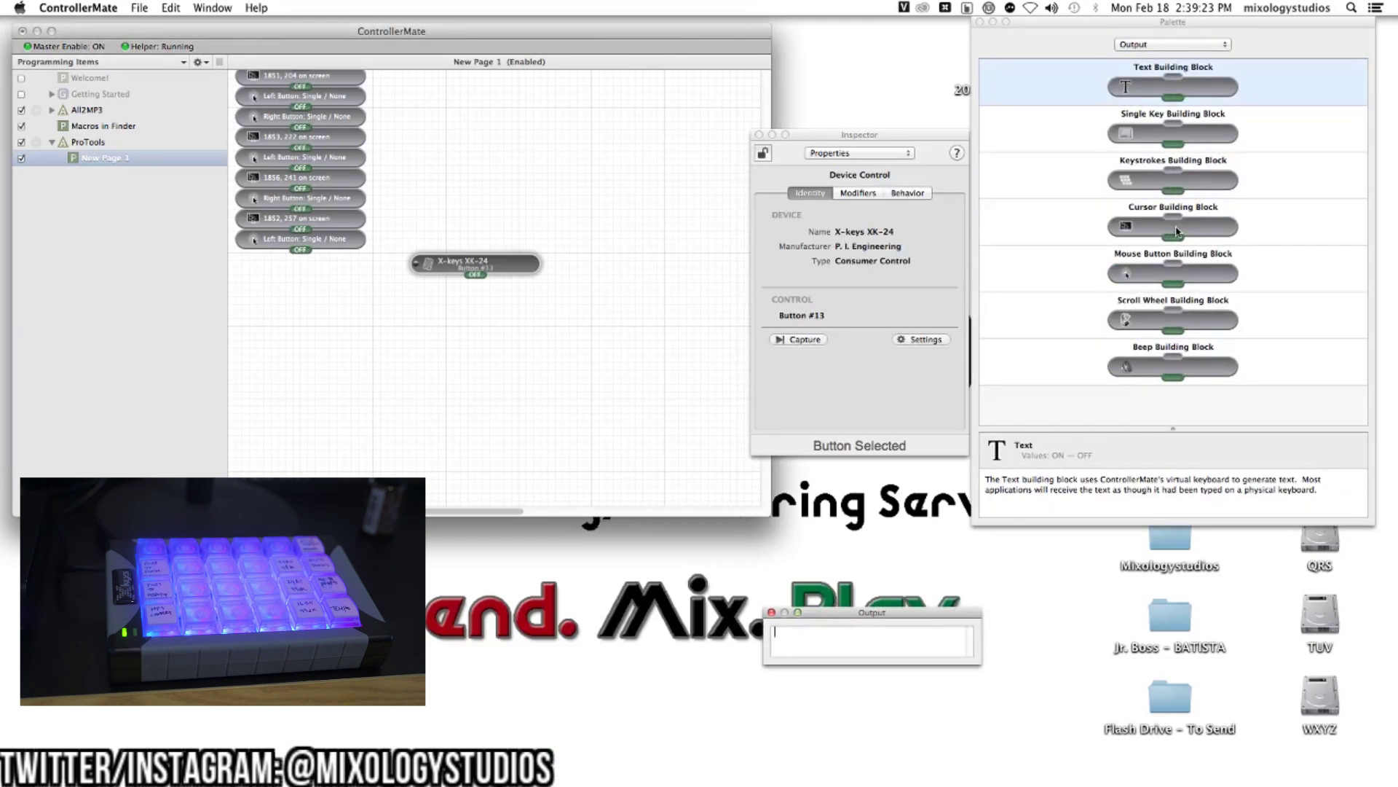
drag(1178, 232, 478, 286)
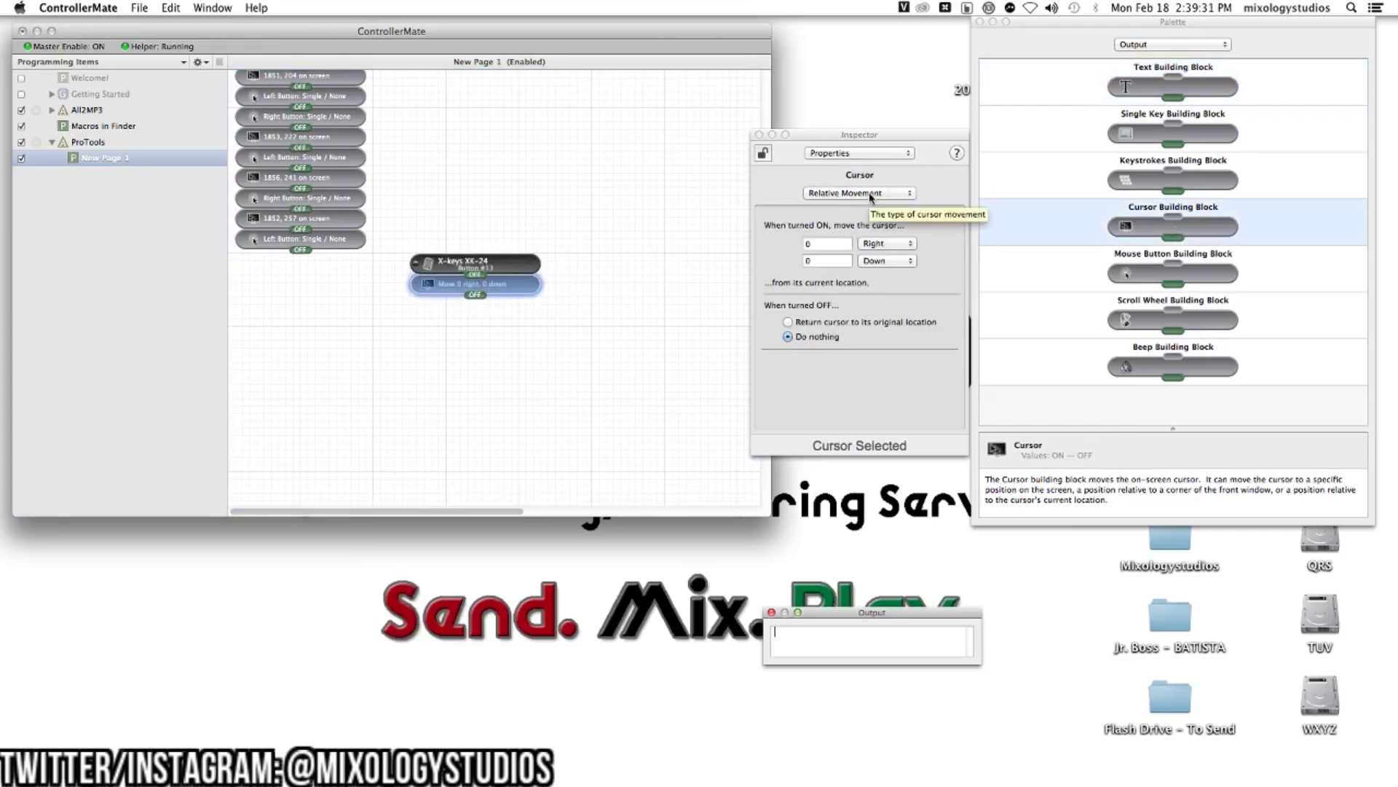
click(859, 193)
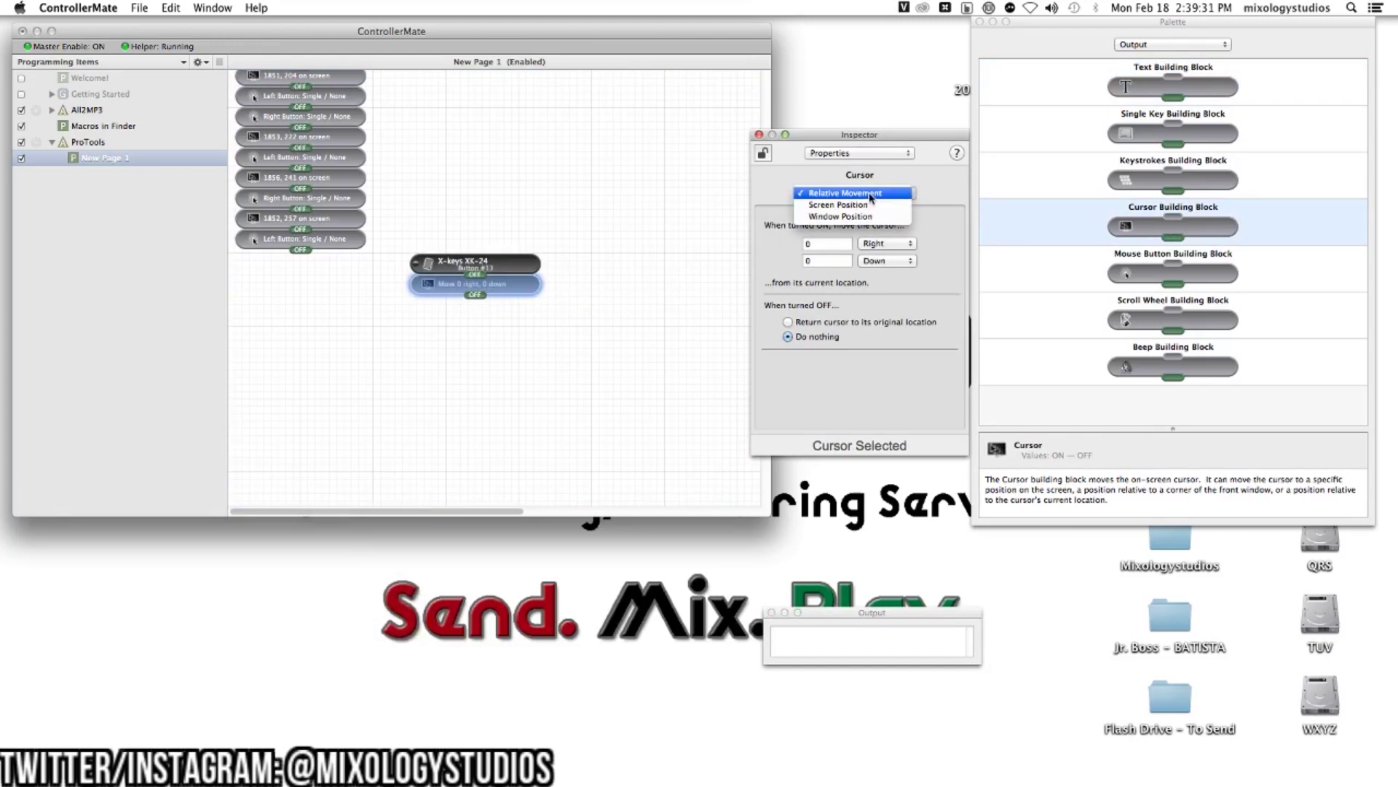
click(868, 206)
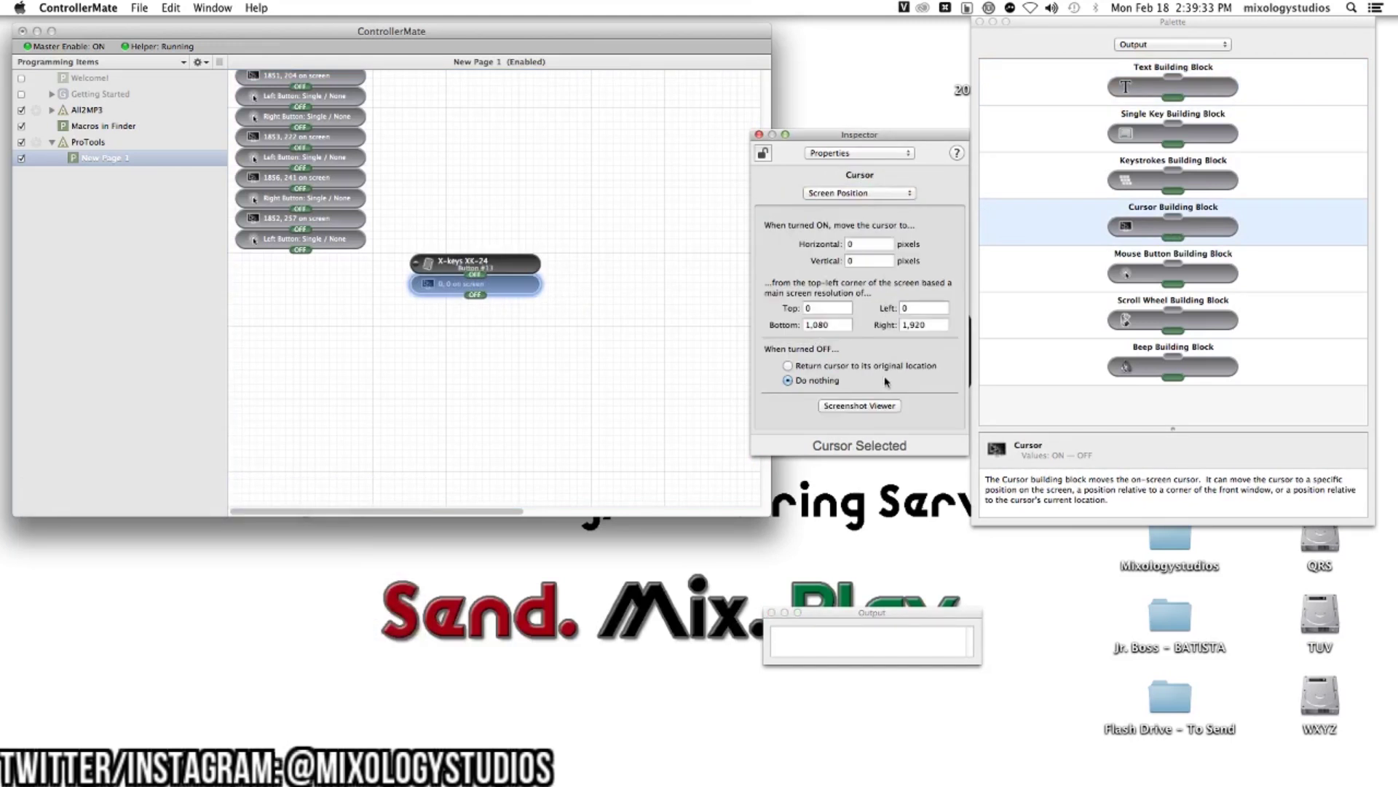
Load Screen Shot 2019-02-18 at 2.38.18 PM in the Screenshot Viewer and transfer the AudioSuite menu position (473, 10) to the cursor block
click(860, 407)
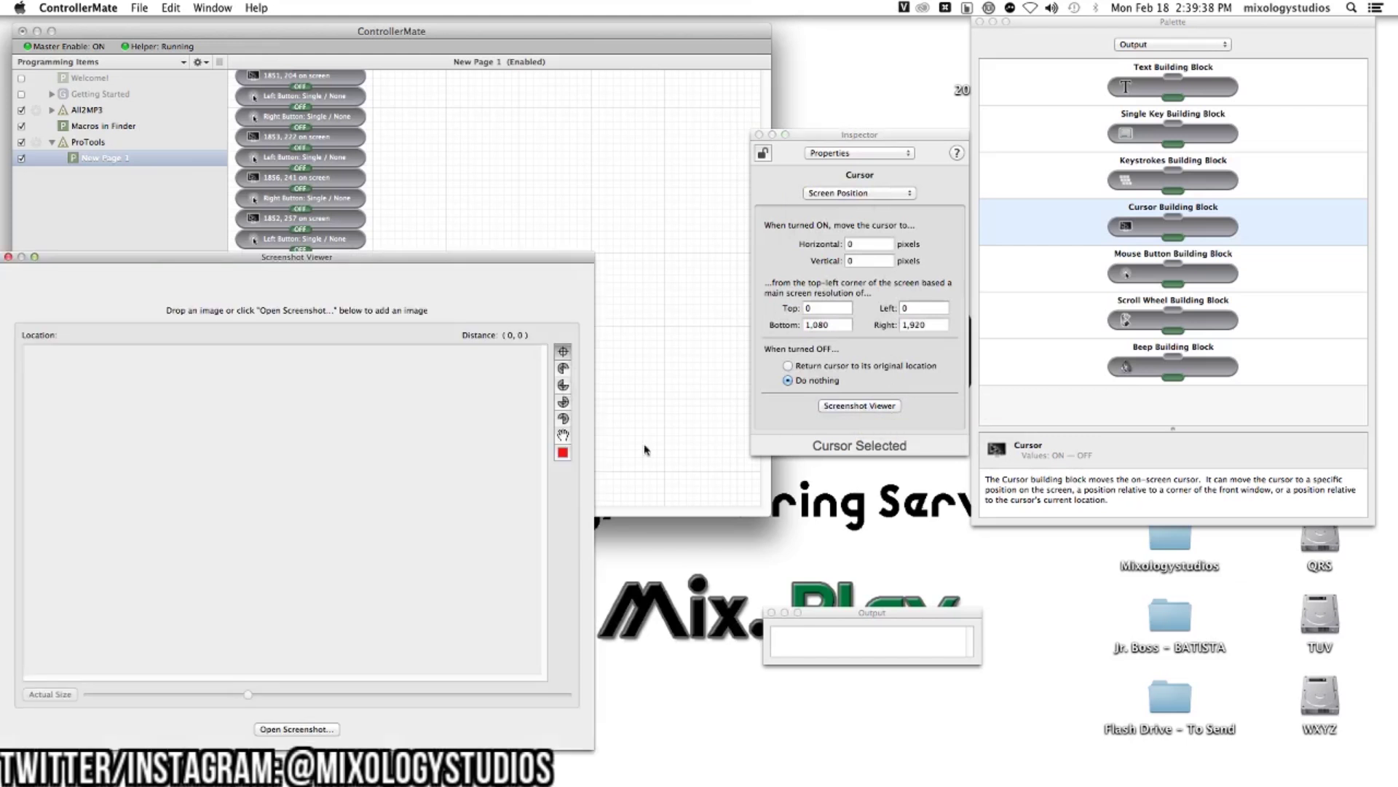
click(296, 729)
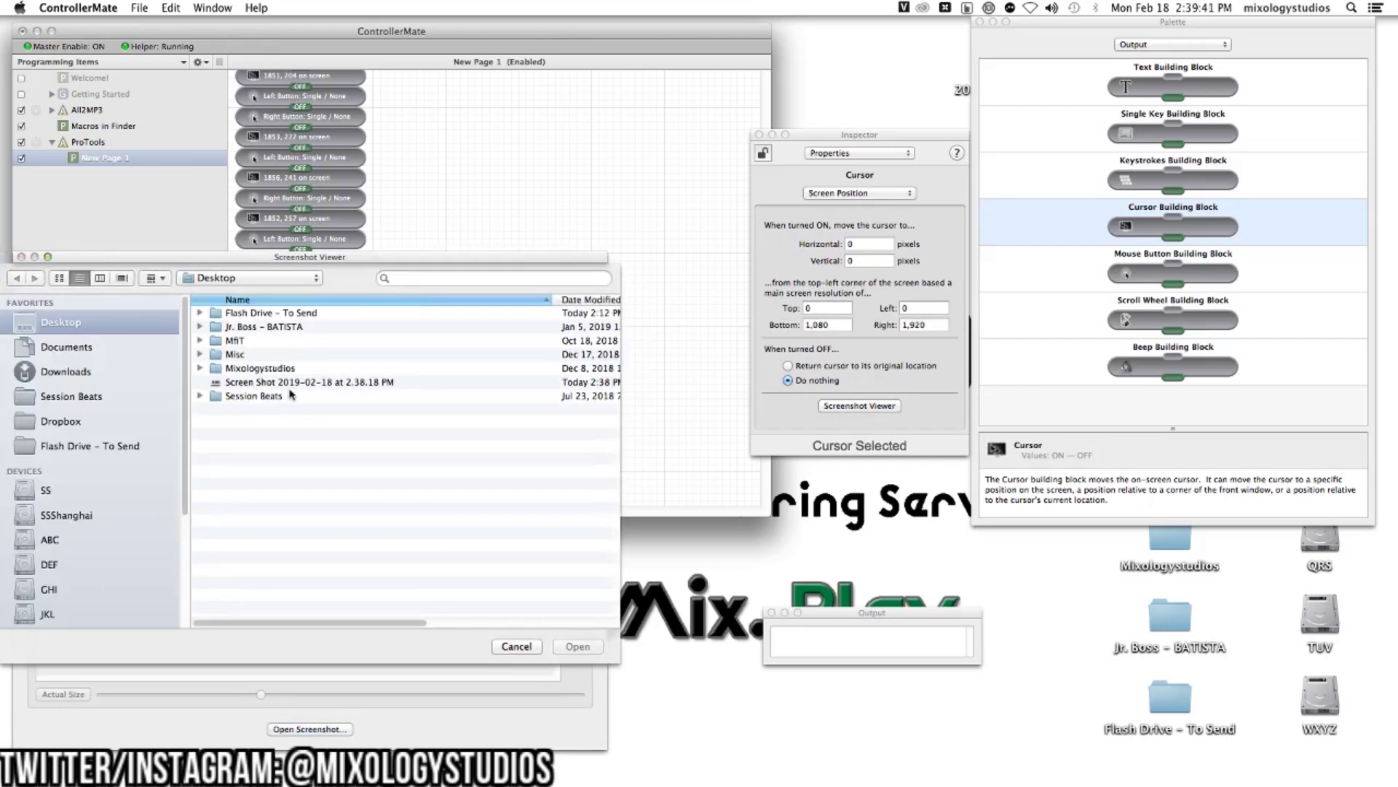
double_click(289, 384)
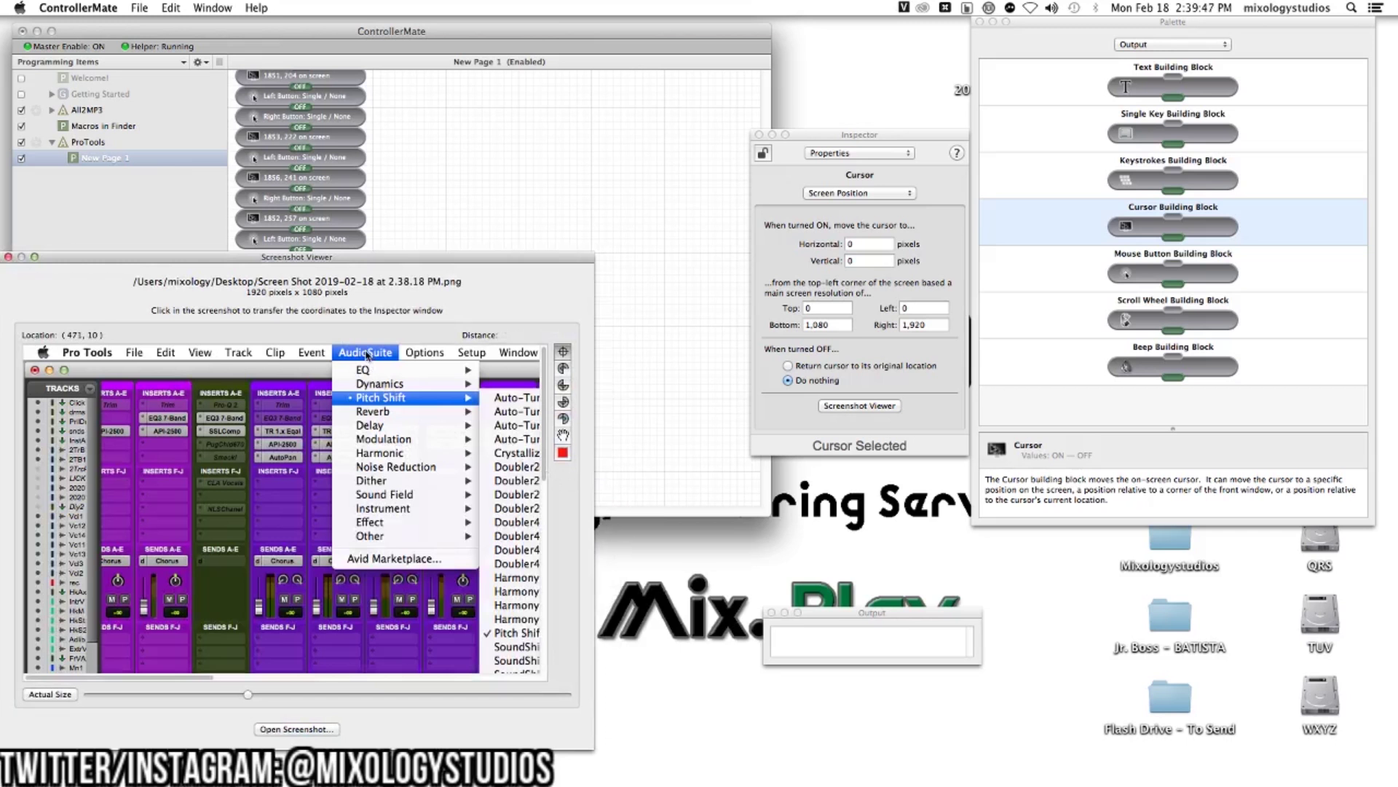
click(369, 355)
drag(550, 264, 568, 409)
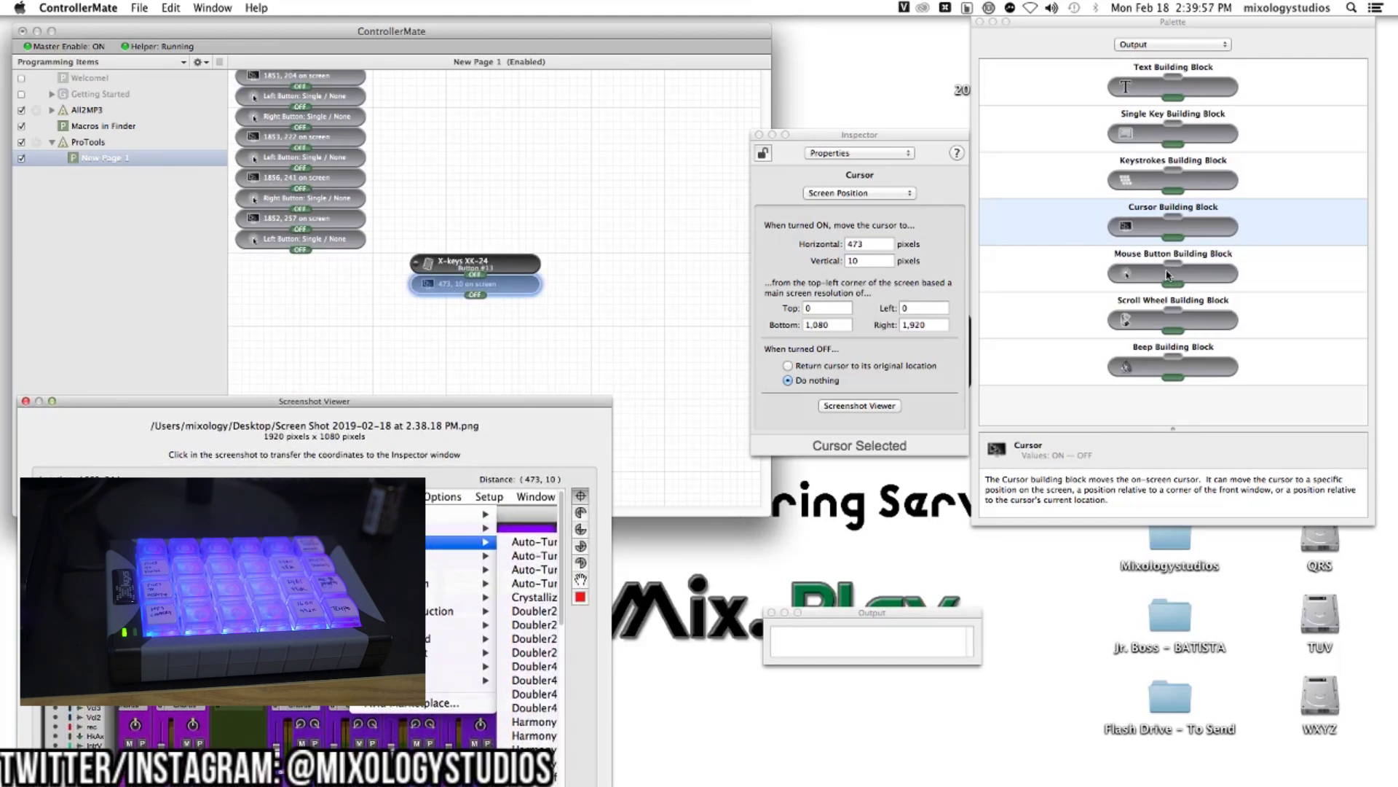
Attach a left single-click Mouse Button block and a 1.00-second Delay block beneath the cursor block, allowing the delay to continue
drag(1166, 275, 472, 306)
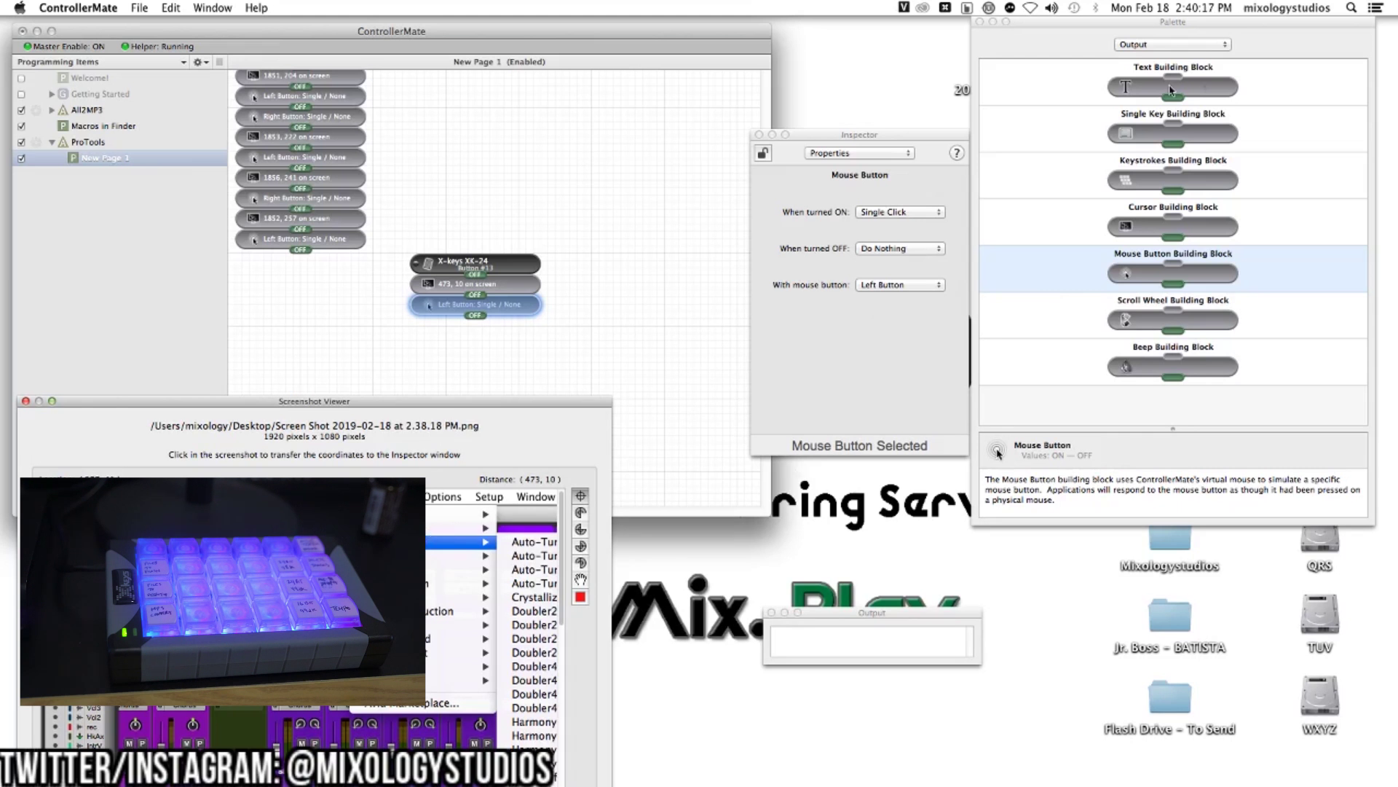
click(1178, 47)
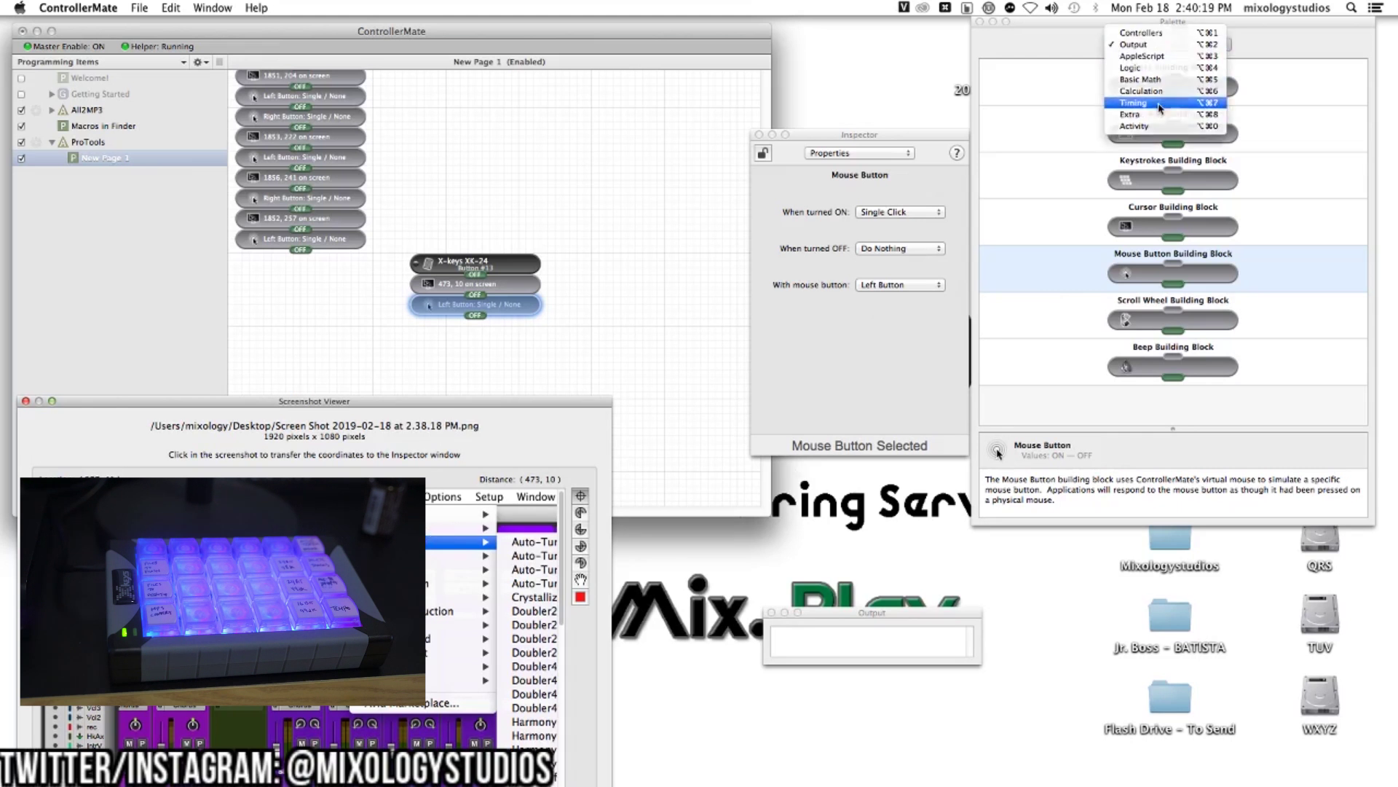
click(1160, 109)
drag(1179, 134, 478, 321)
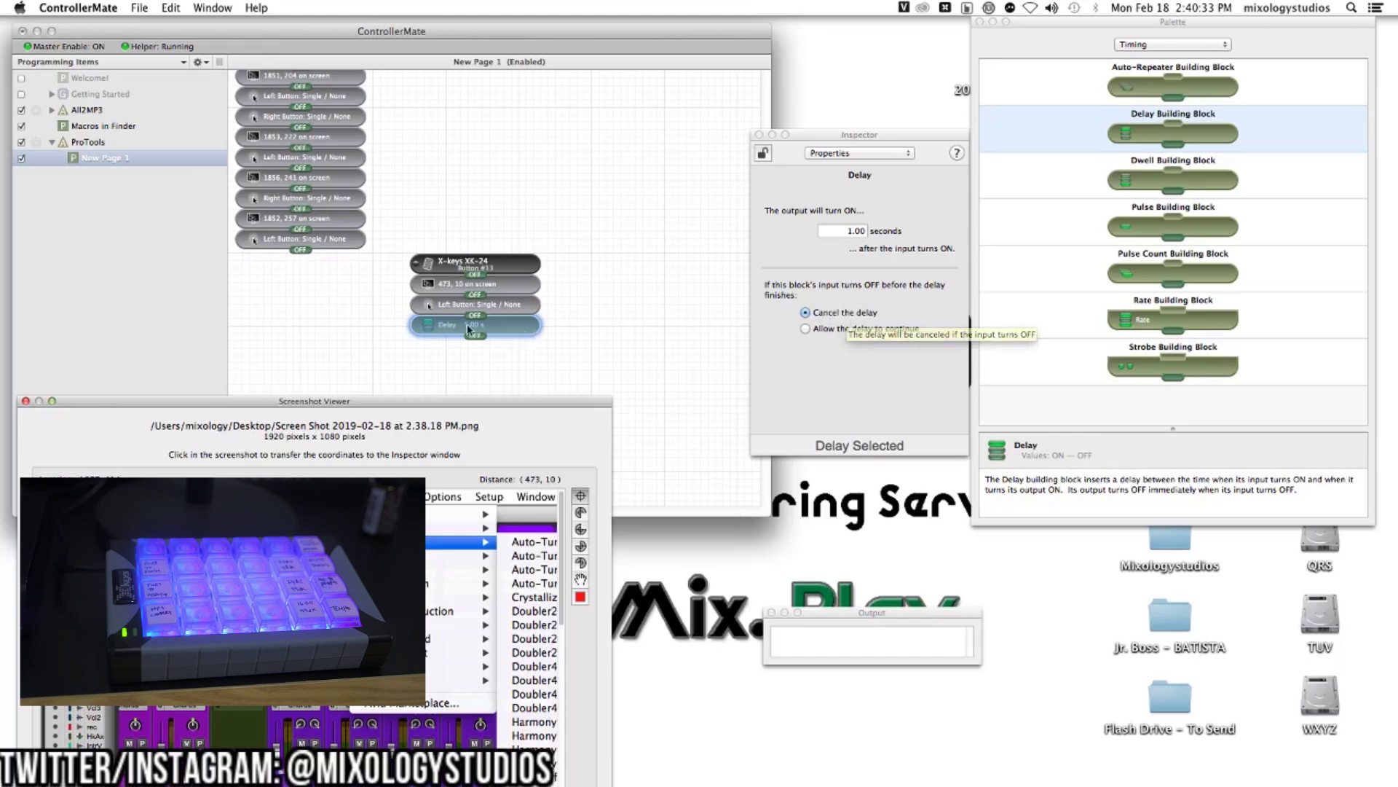
click(805, 328)
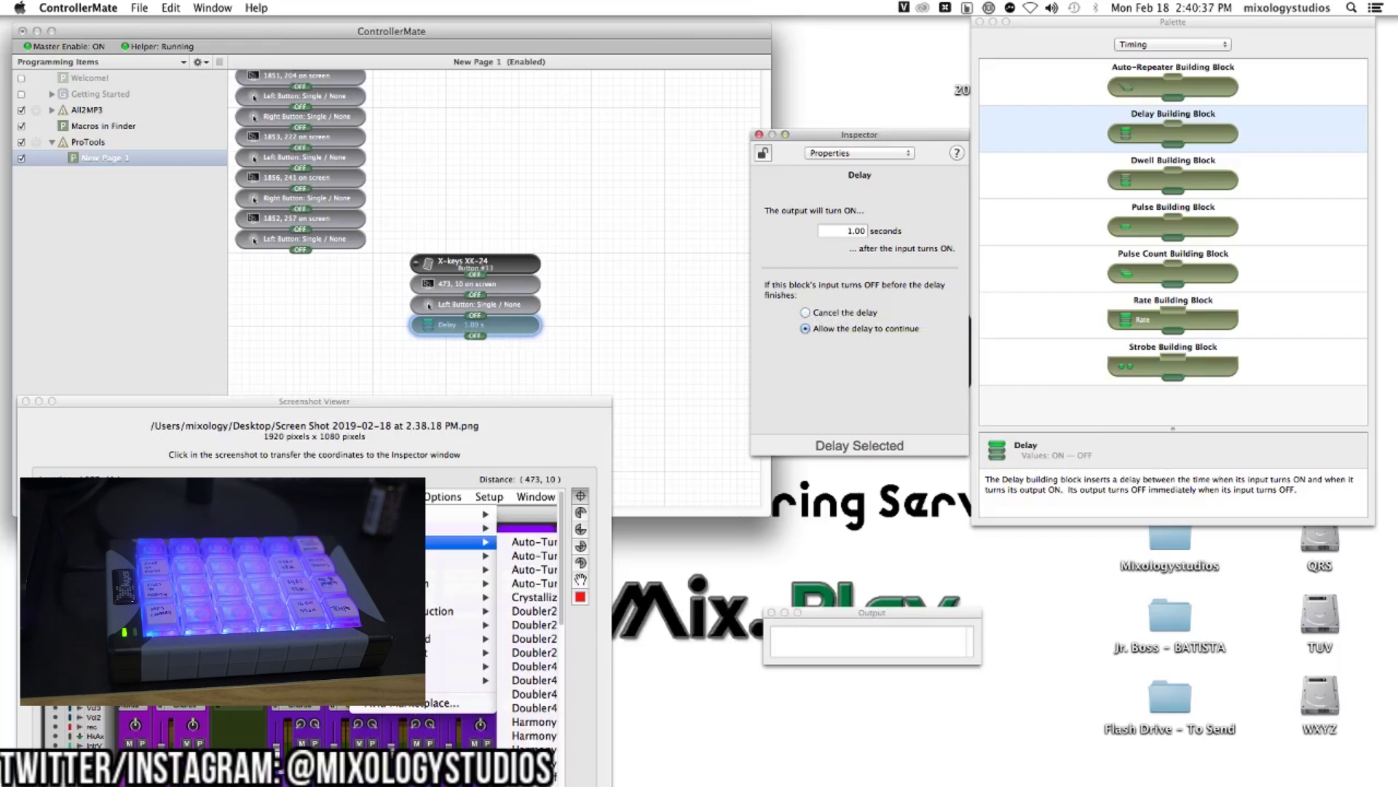
Switch to Pro Tools, test opening the AudioSuite menu with the partial macro, and locate its Pitch Shift entry
click(1049, 729)
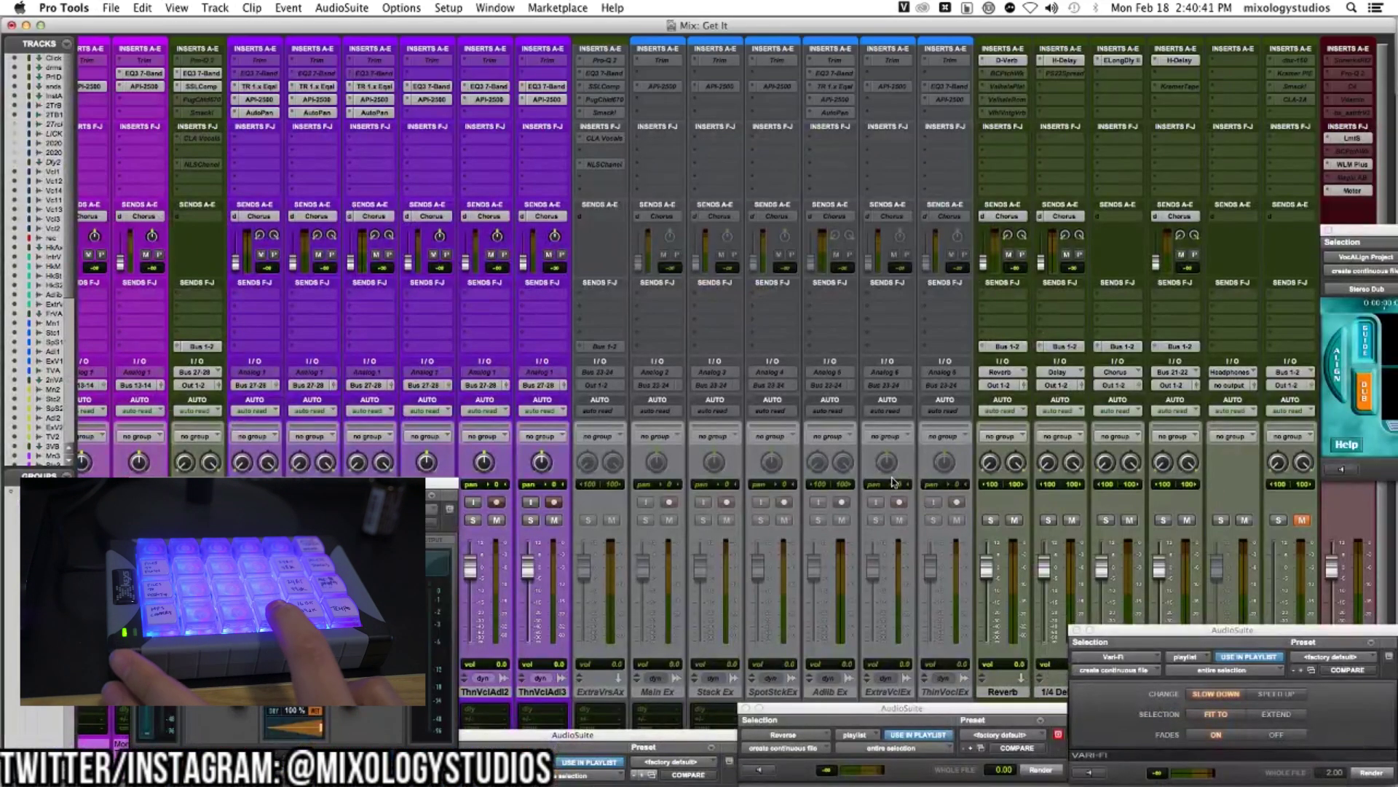
click(344, 9)
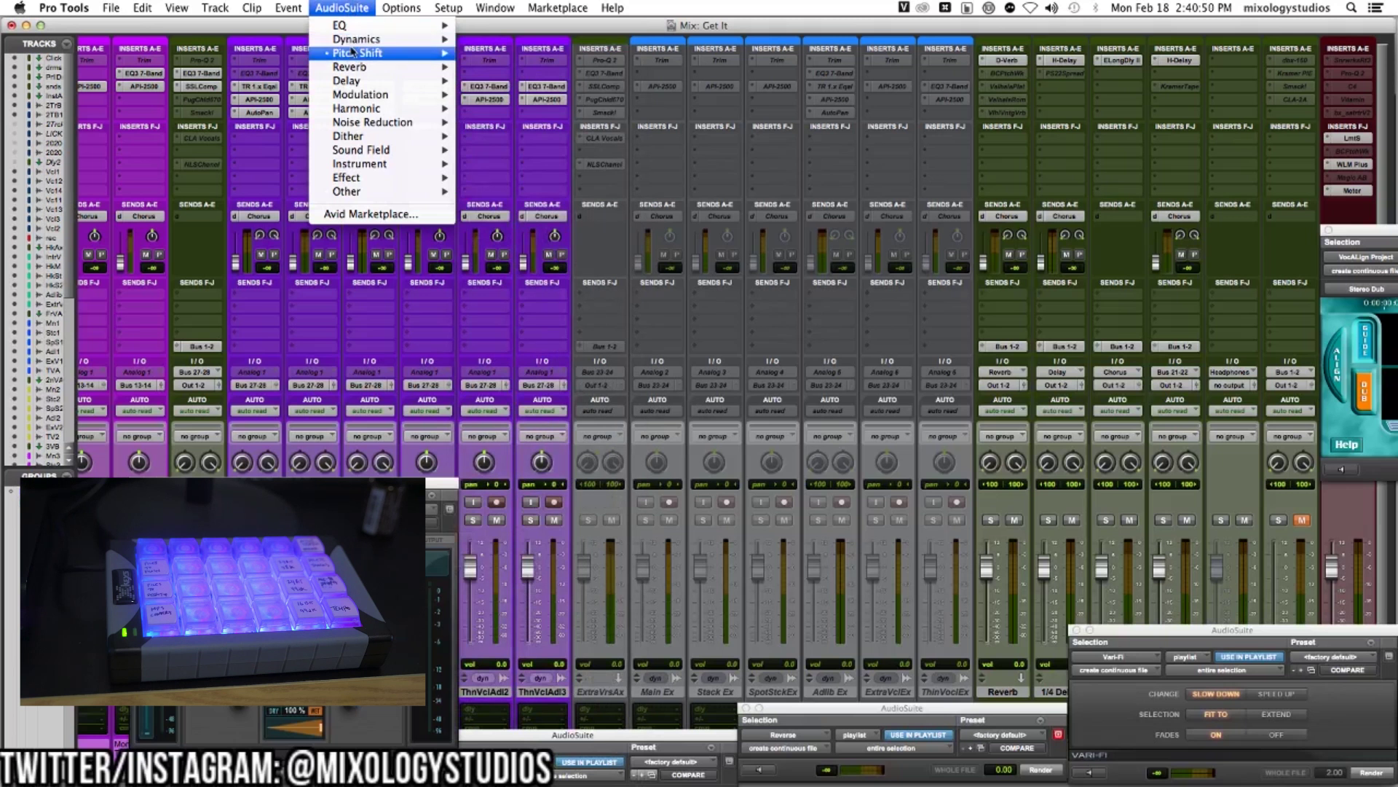
mouse_move(351, 58)
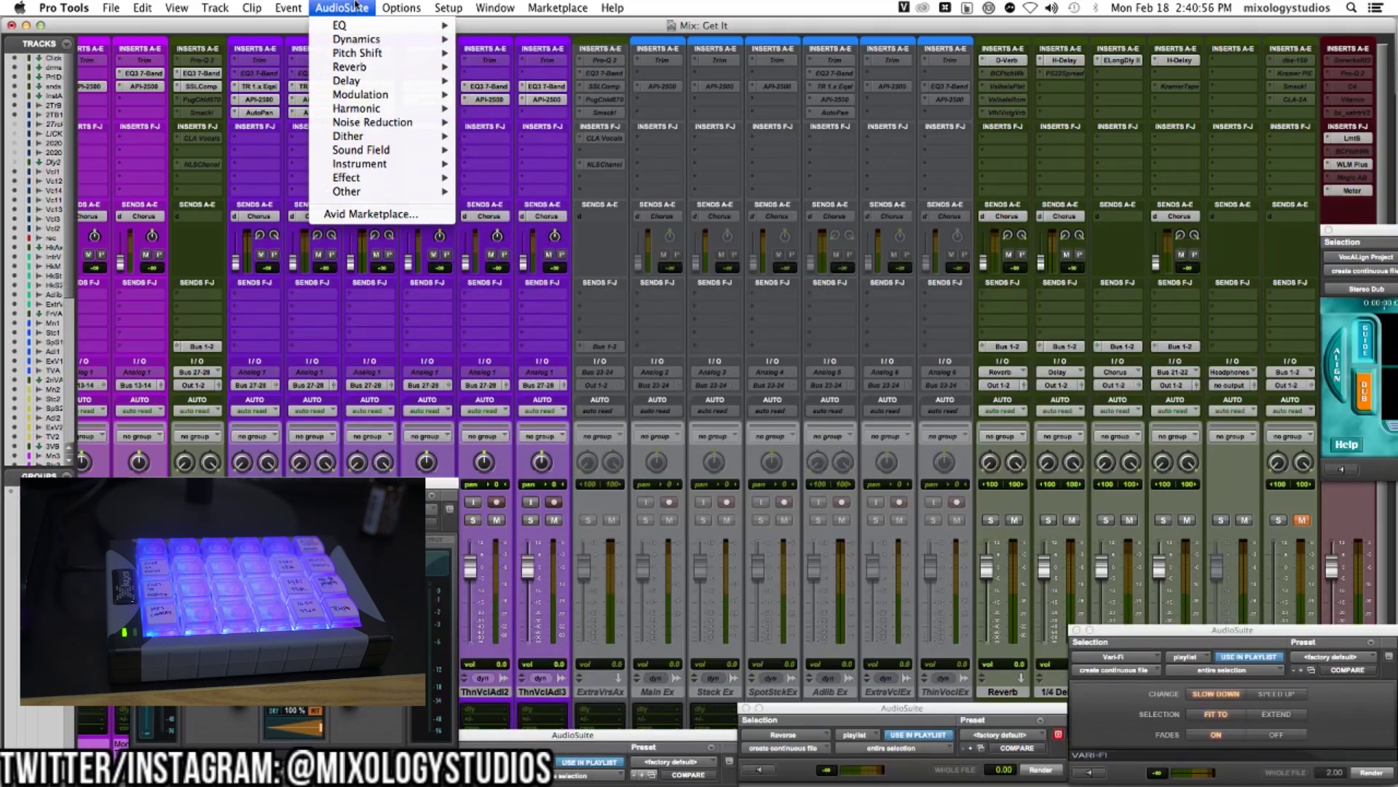
click(346, 8)
click(342, 7)
mouse_move(341, 58)
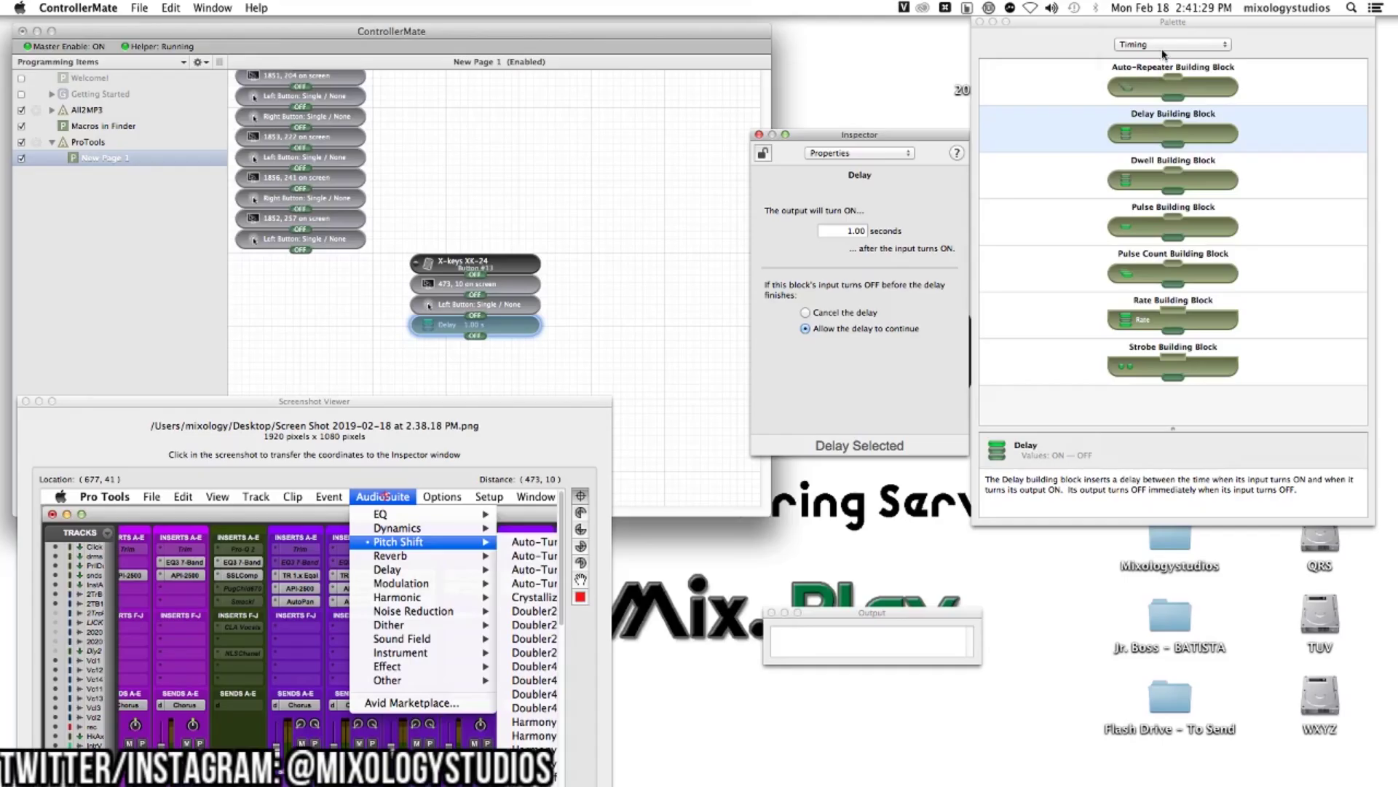
In ControllerMate, attach a Cursor building block beneath the Delay block and set its movement type to Screen Position
click(1163, 49)
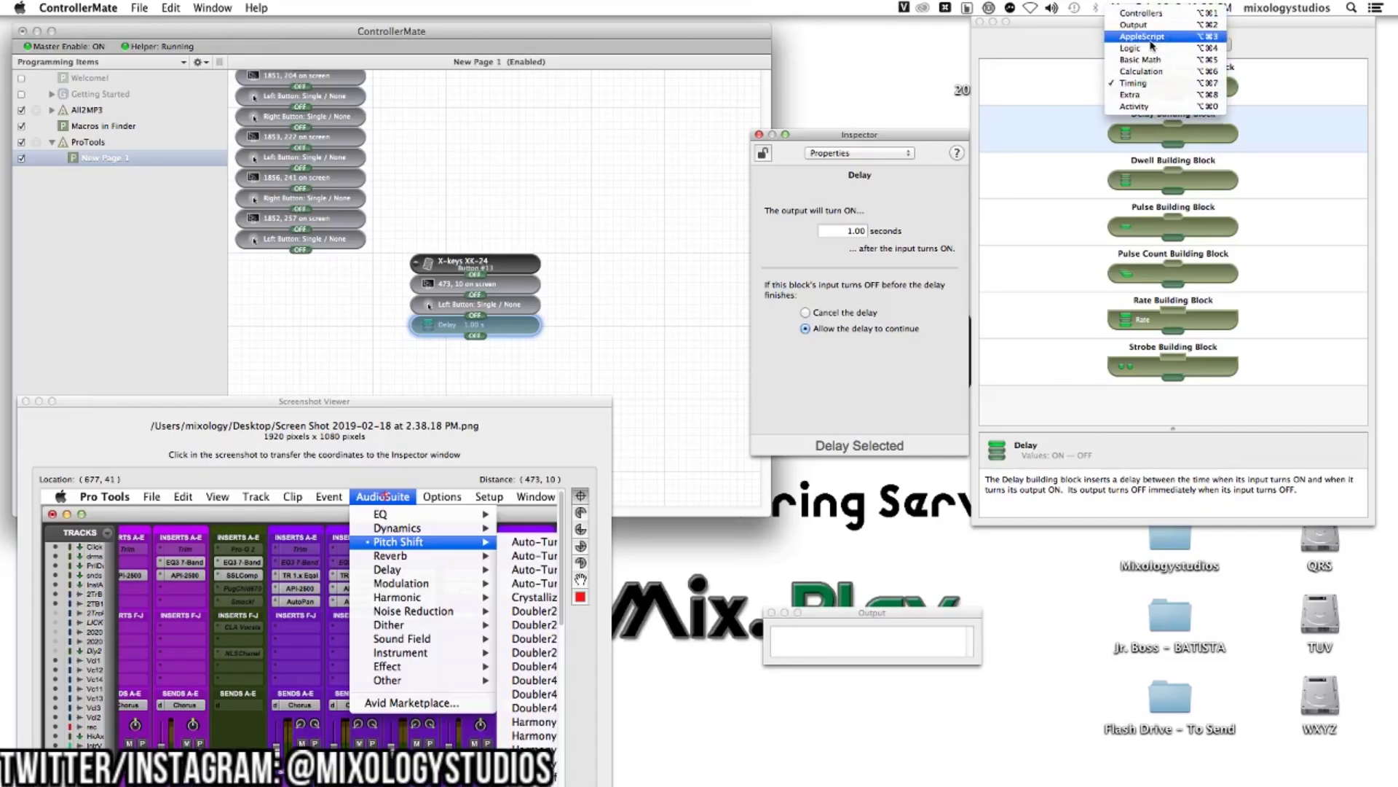
click(1152, 25)
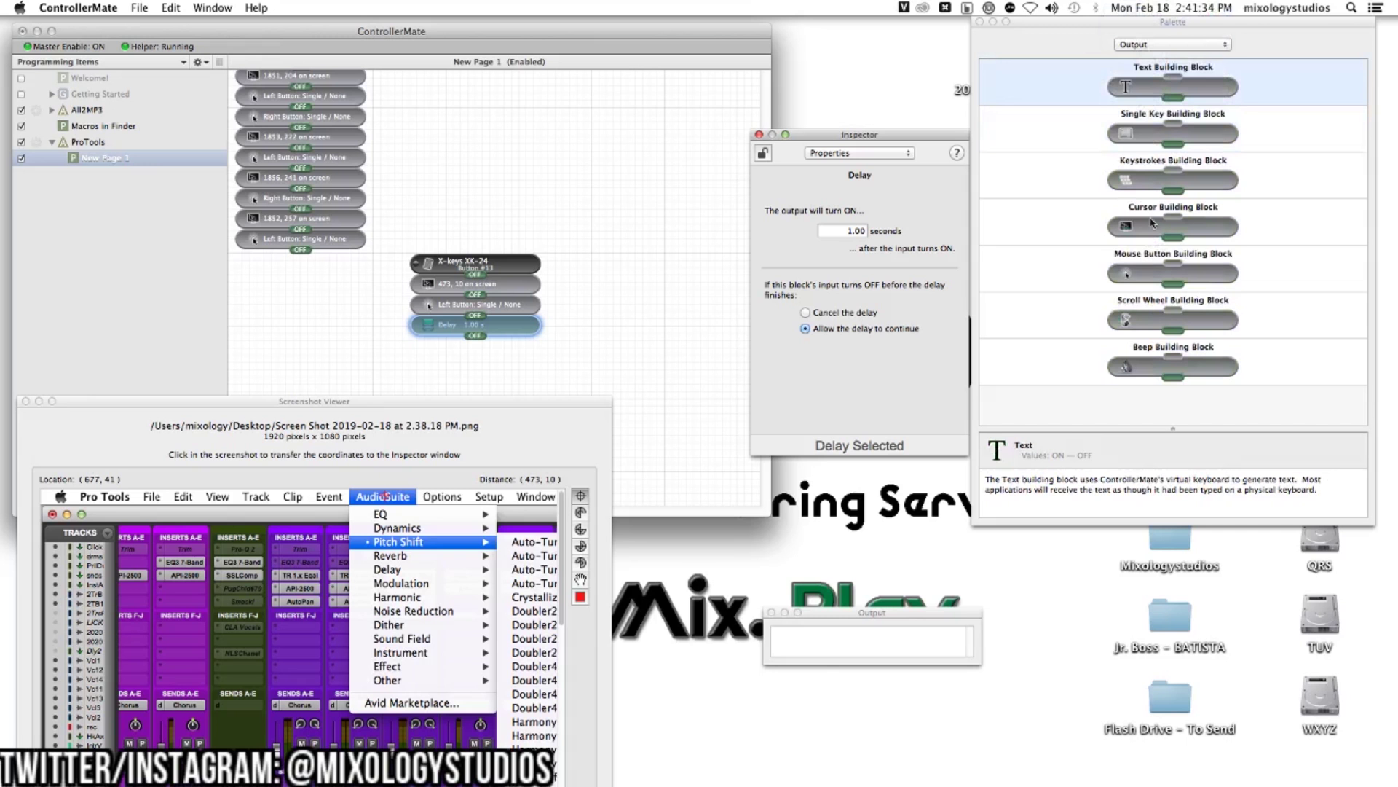
drag(1151, 228, 475, 345)
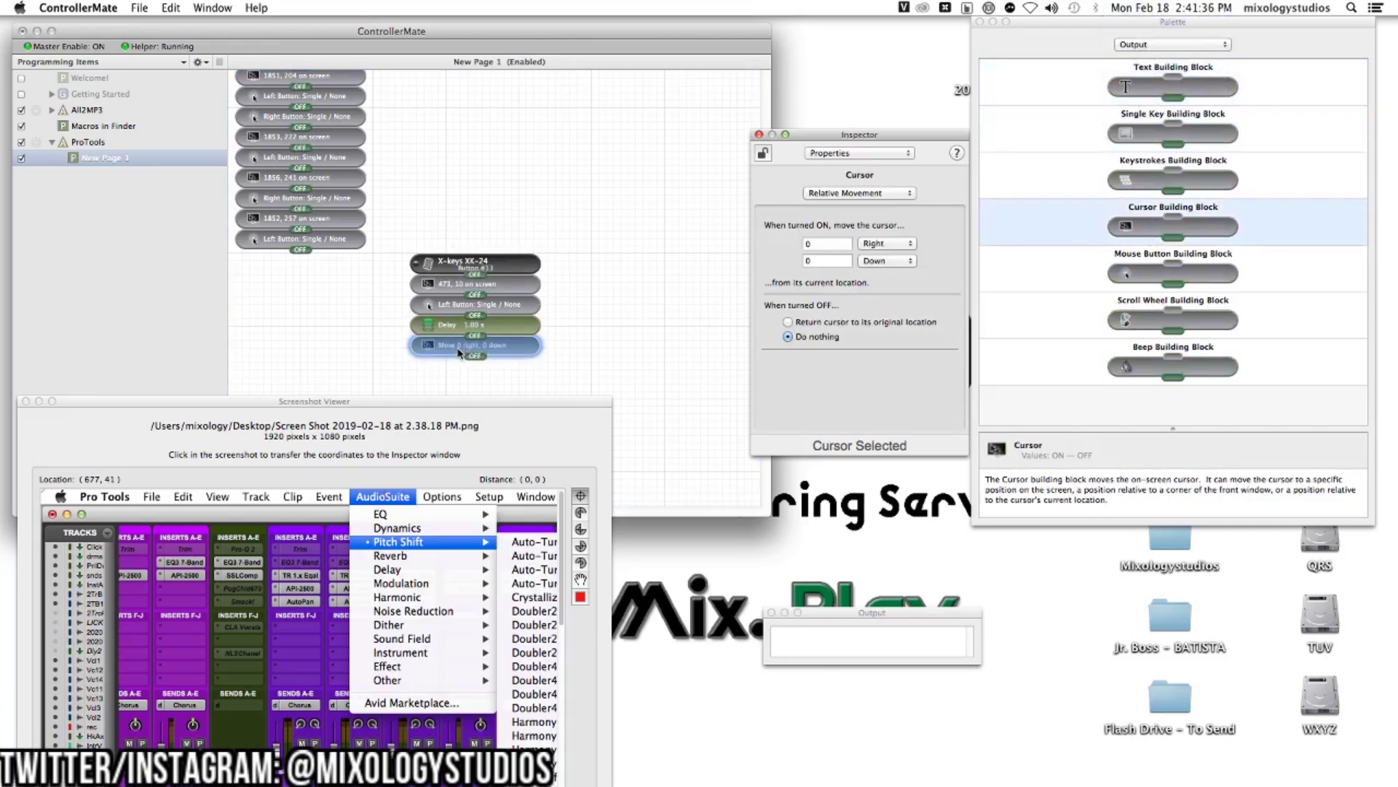
click(858, 193)
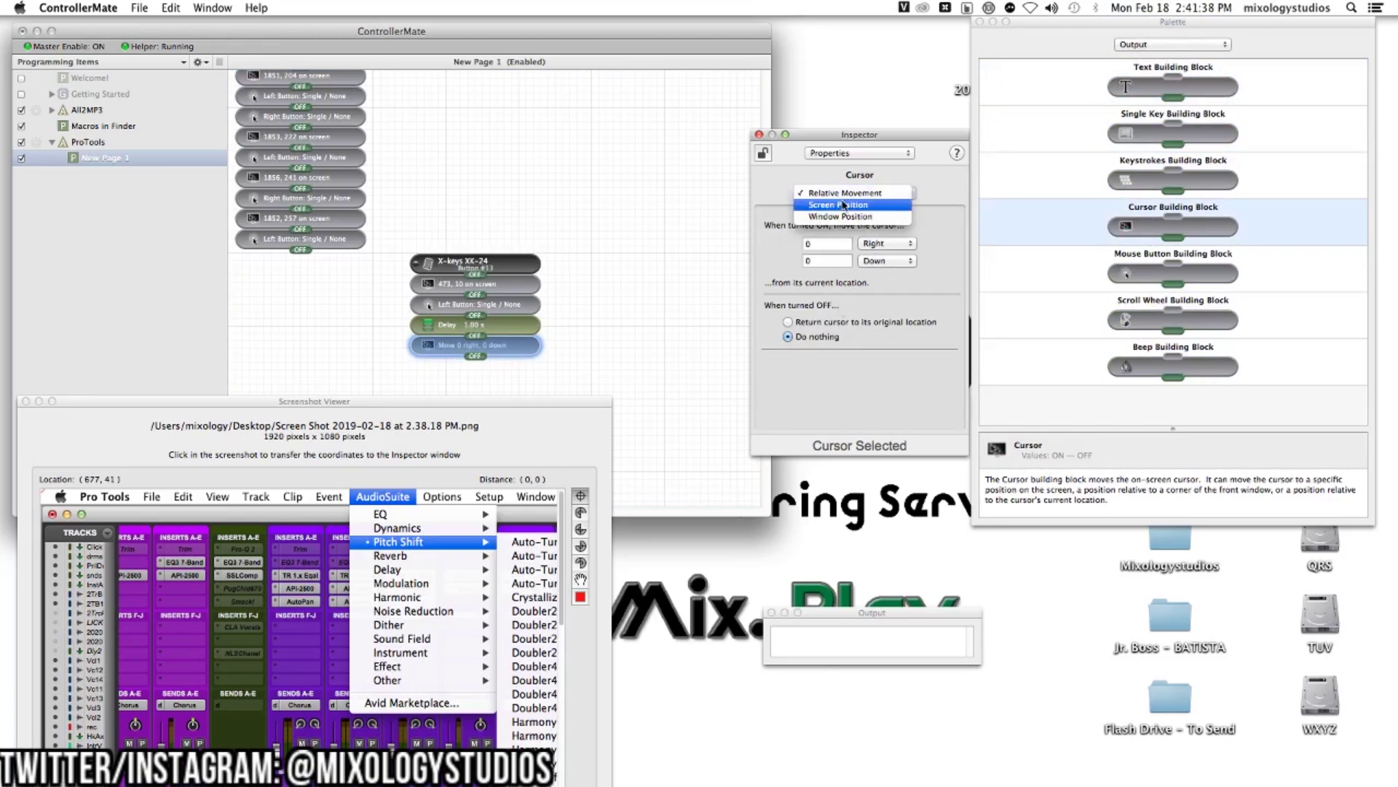
click(845, 206)
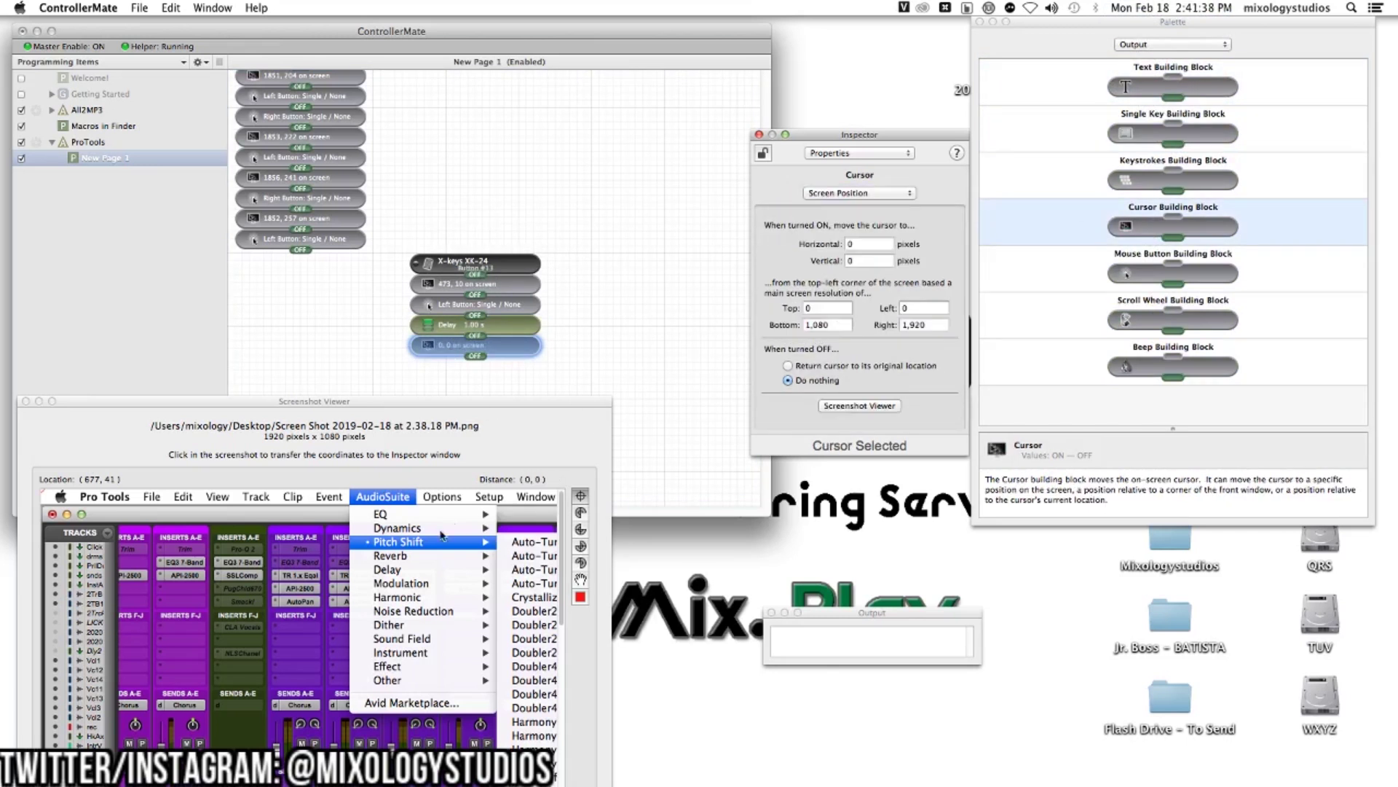
Transfer the Pitch Shift entry's position (478, 74) from the screenshot to the new cursor block
click(391, 547)
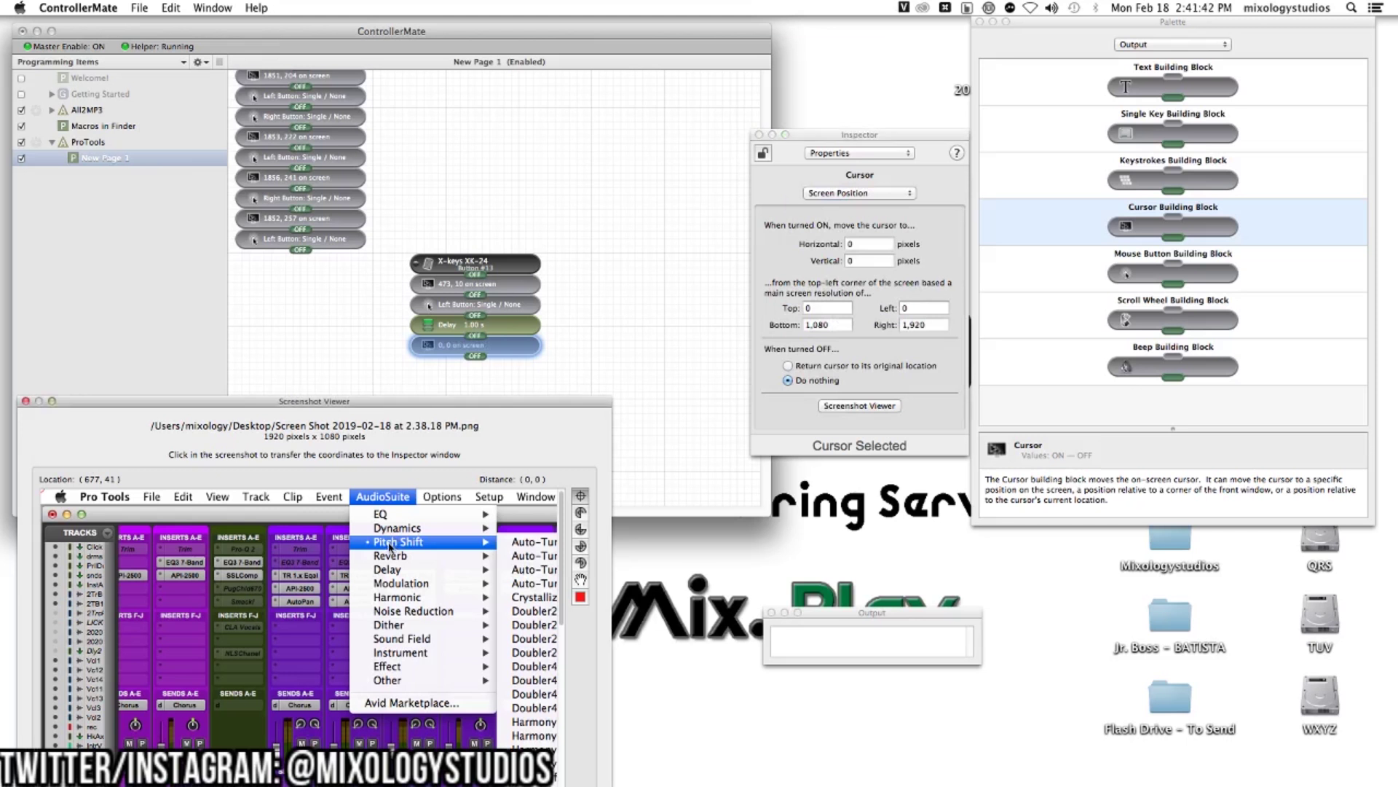
click(390, 547)
click(390, 543)
Attach a 1.00-second Delay block beneath the Pitch Shift cursor block, allowing the delay to continue
click(1150, 44)
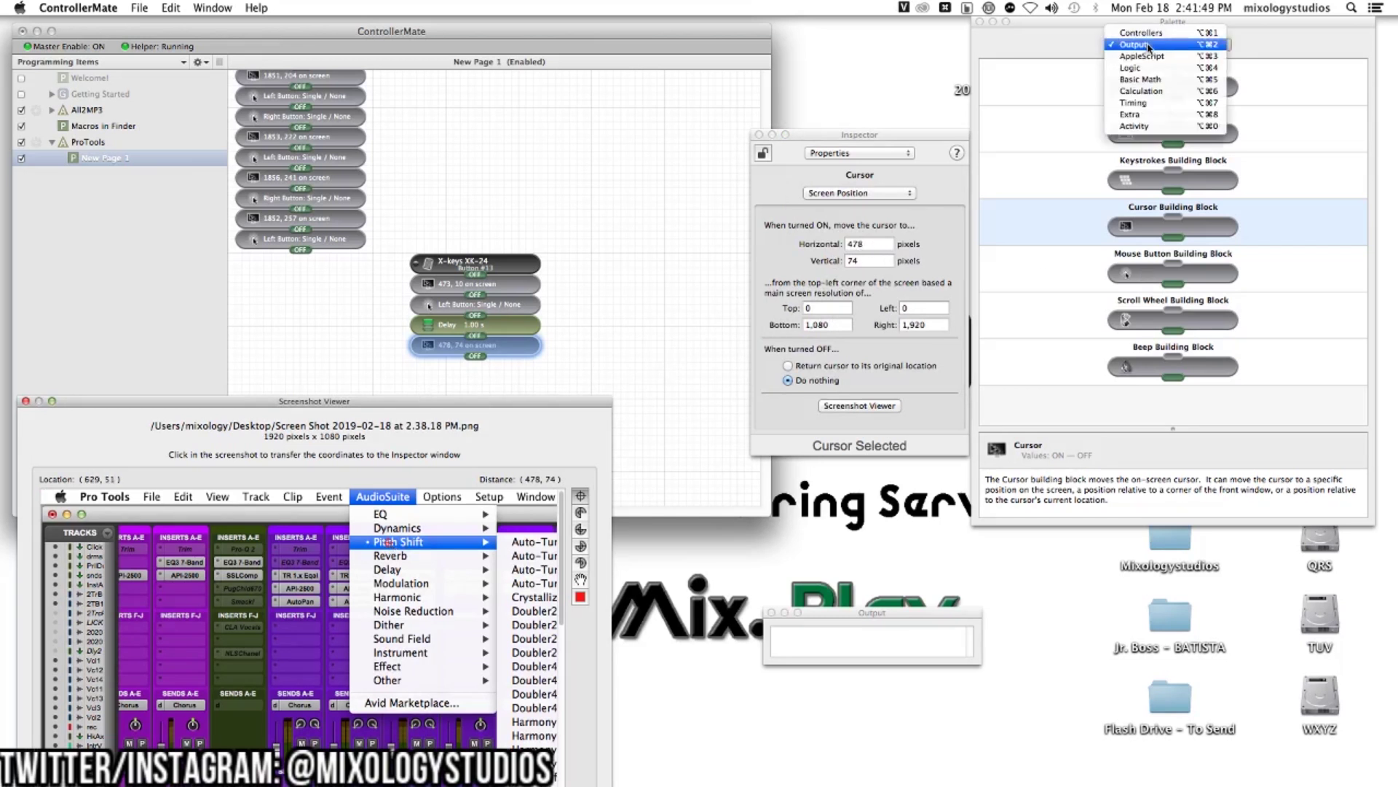
click(1136, 103)
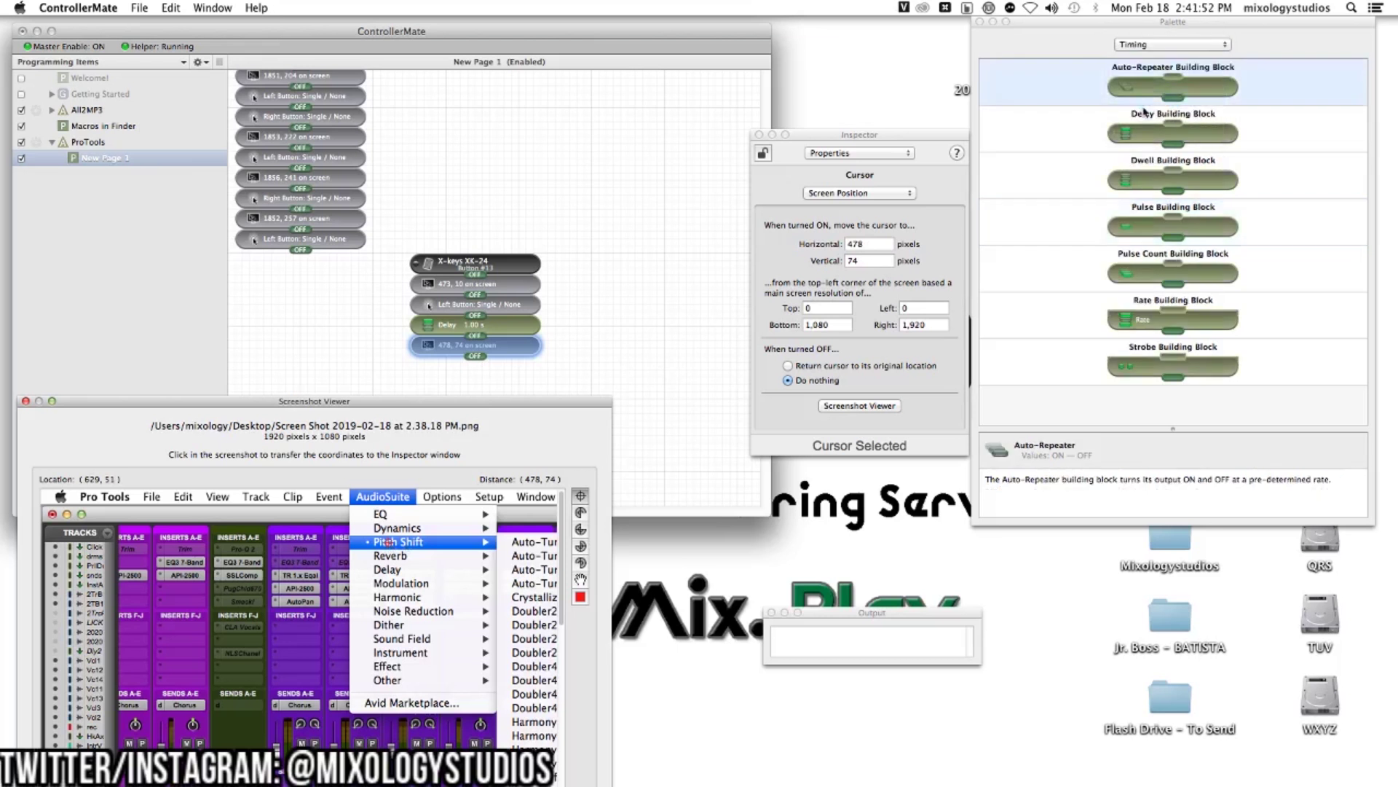
drag(1152, 149, 477, 368)
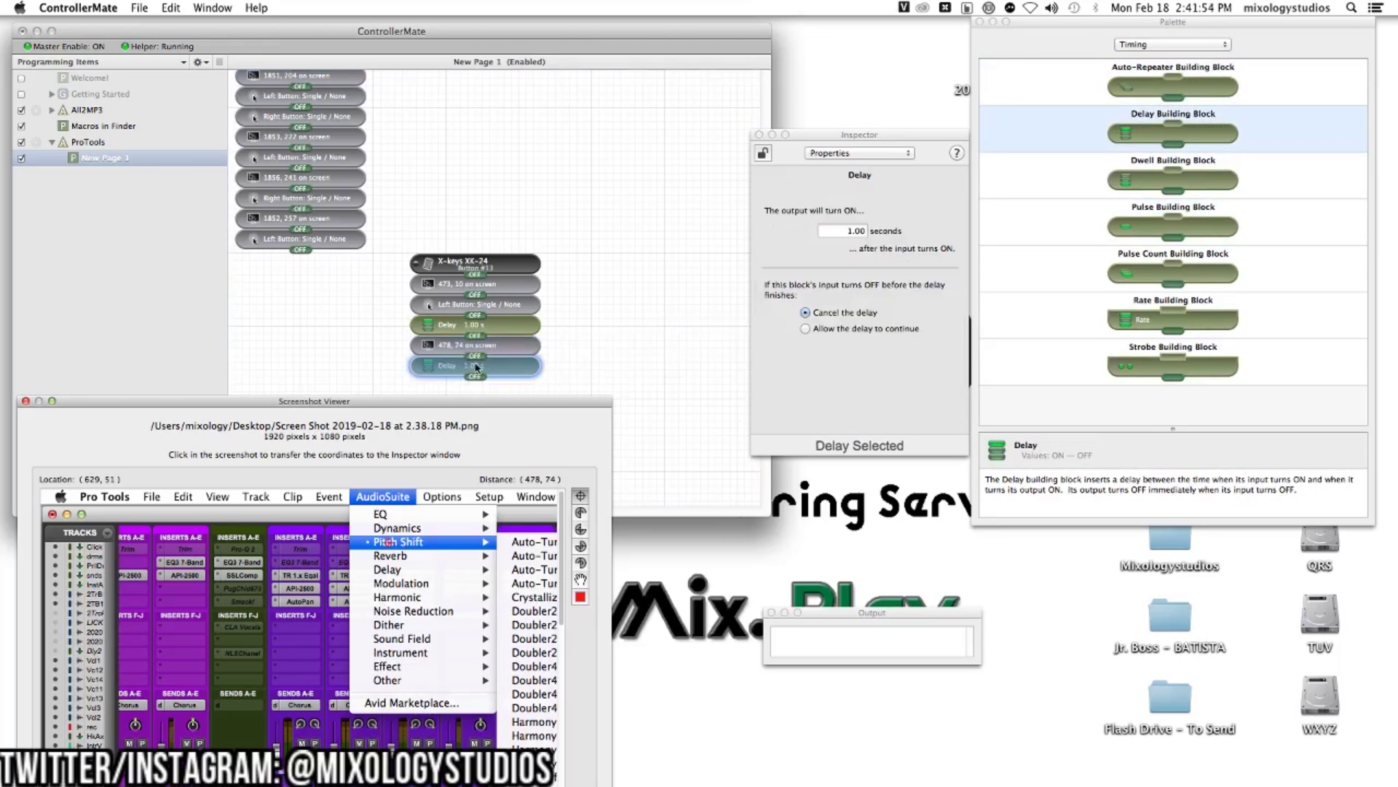
click(805, 330)
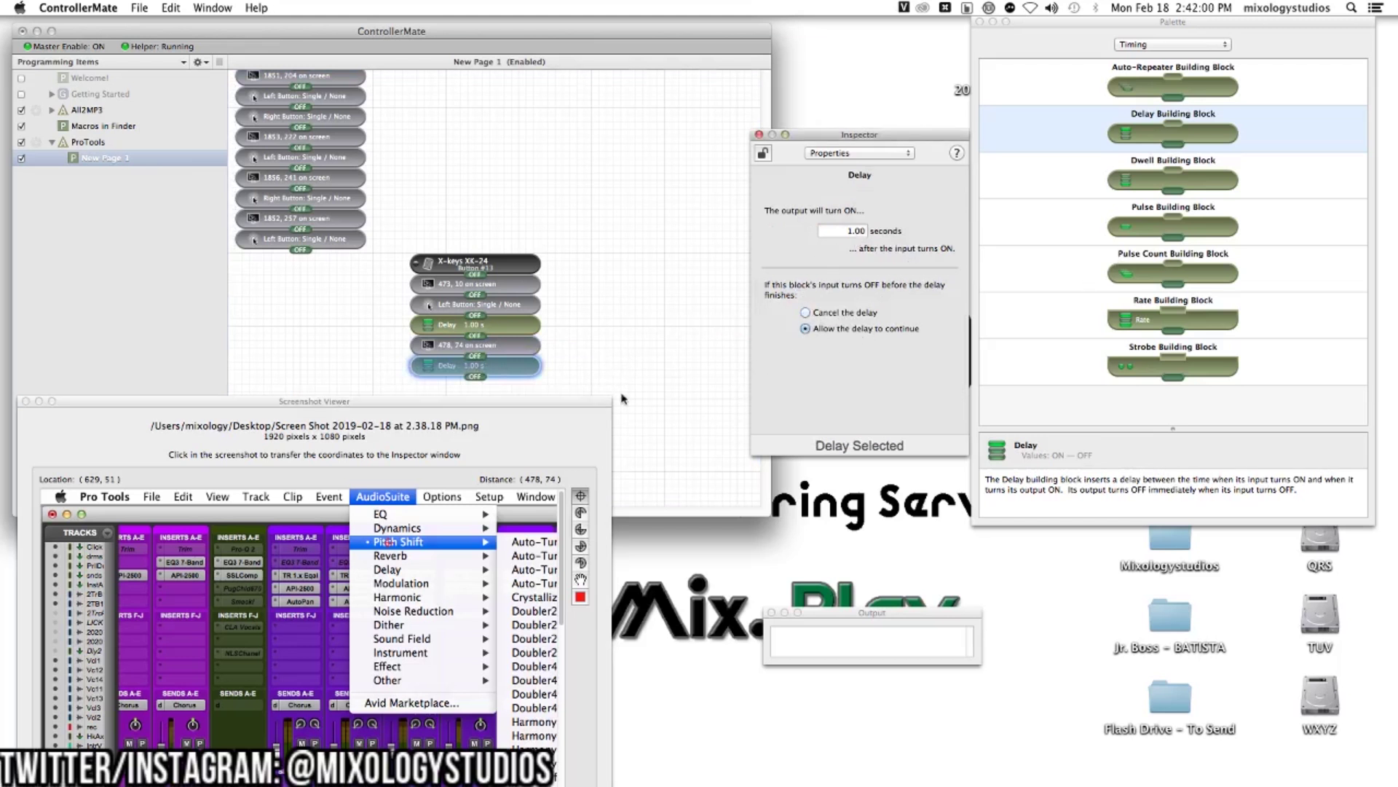
Bring X-Form into view in the screenshot and attach a Screen Position Cursor block beneath the second Delay block
drag(567, 410, 338, 254)
scroll(269, 410, right, 2)
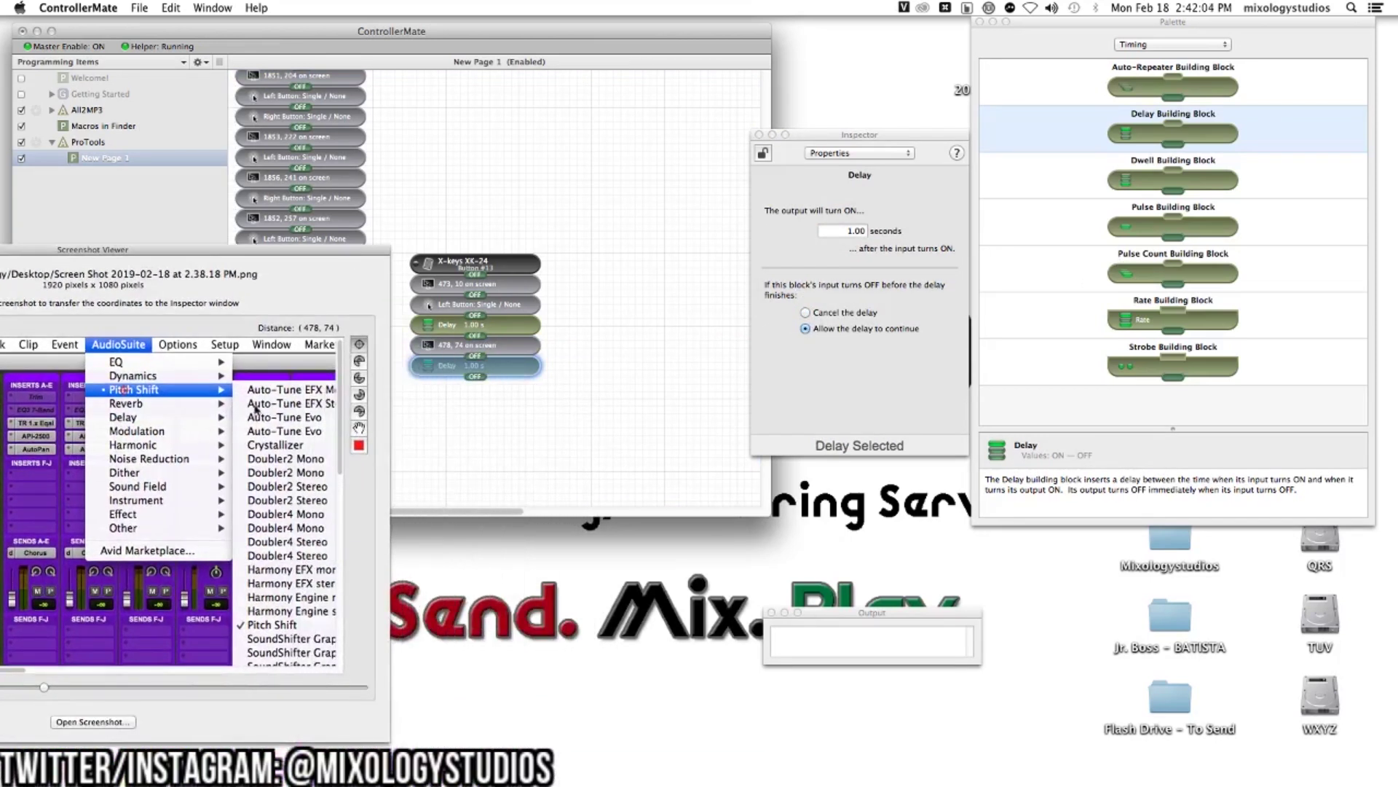
scroll(269, 410, down, 5)
scroll(269, 410, down, 8)
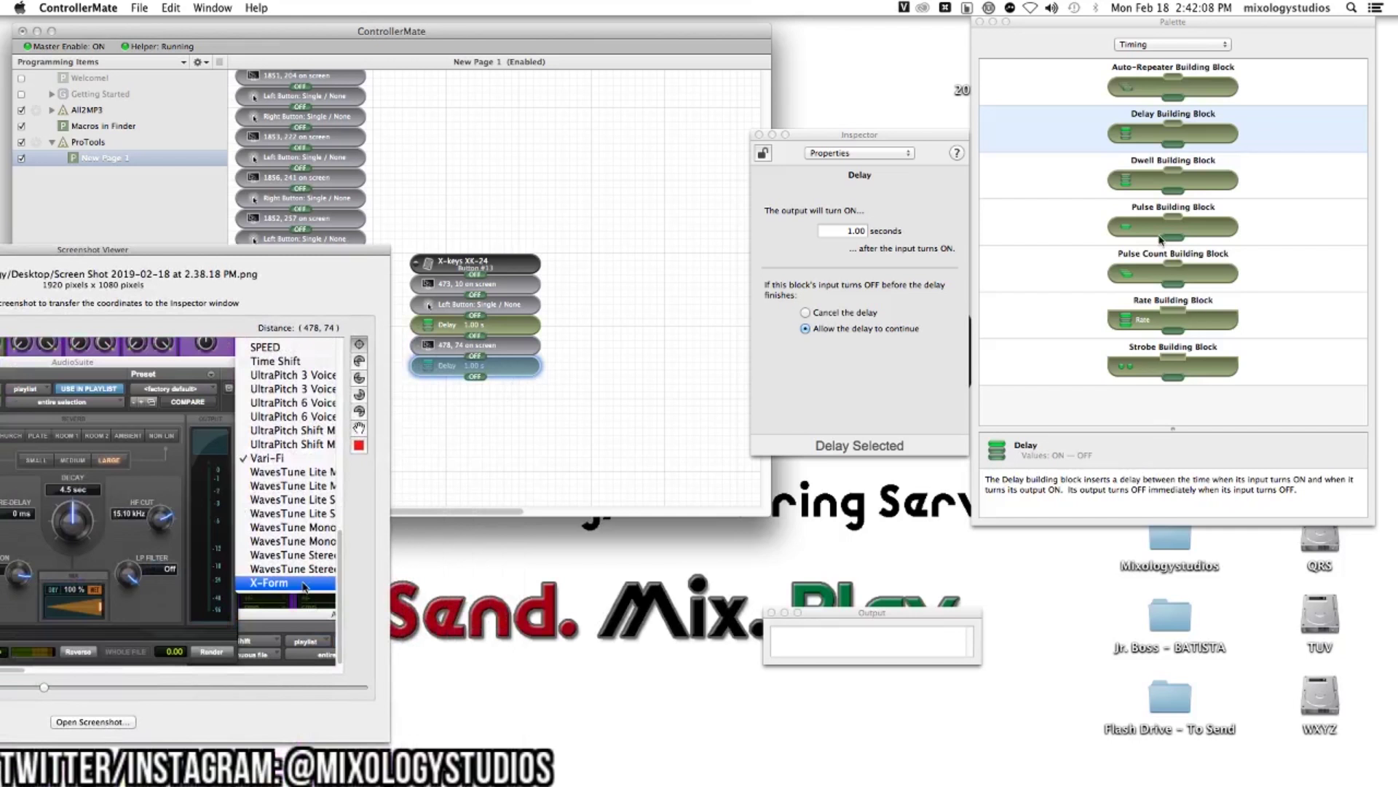
click(1149, 47)
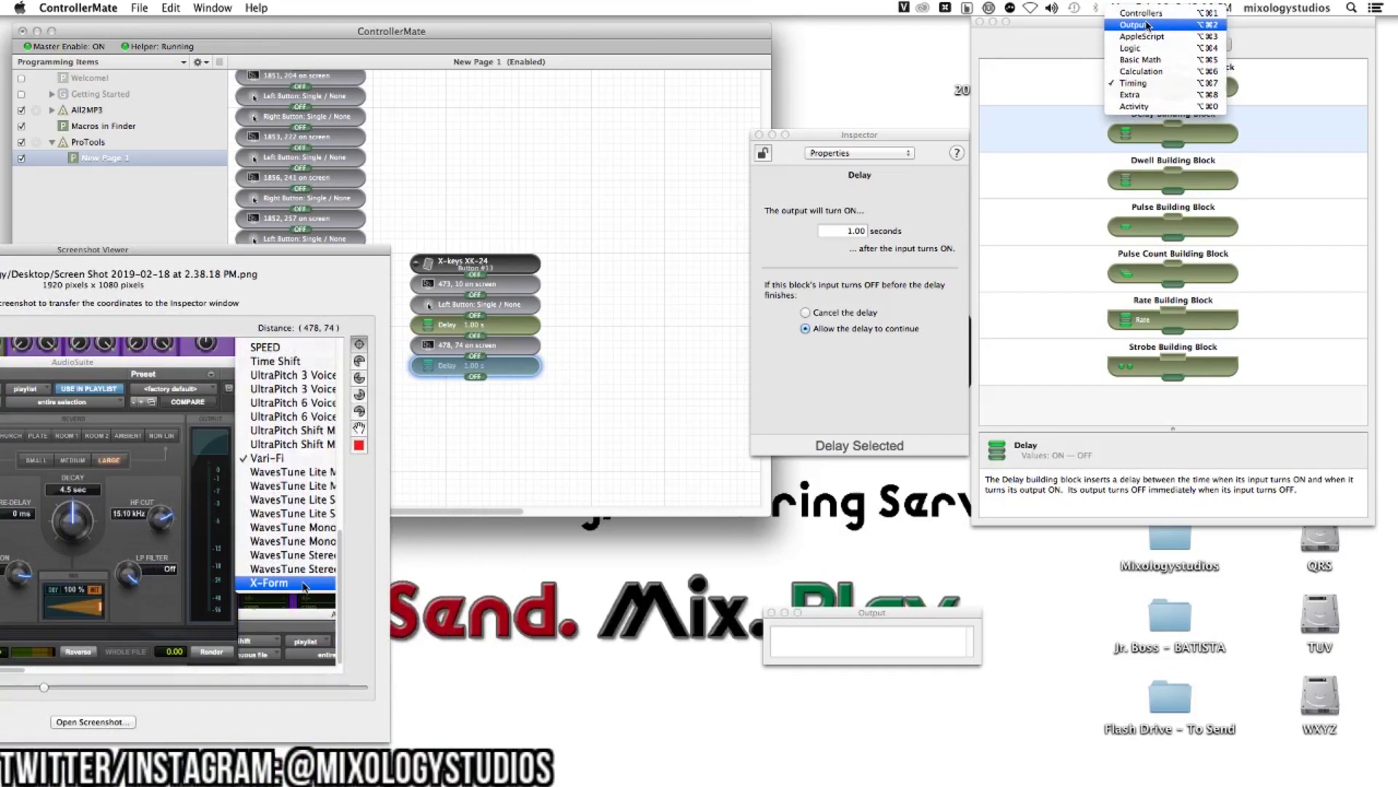
click(1149, 29)
drag(1171, 230, 473, 390)
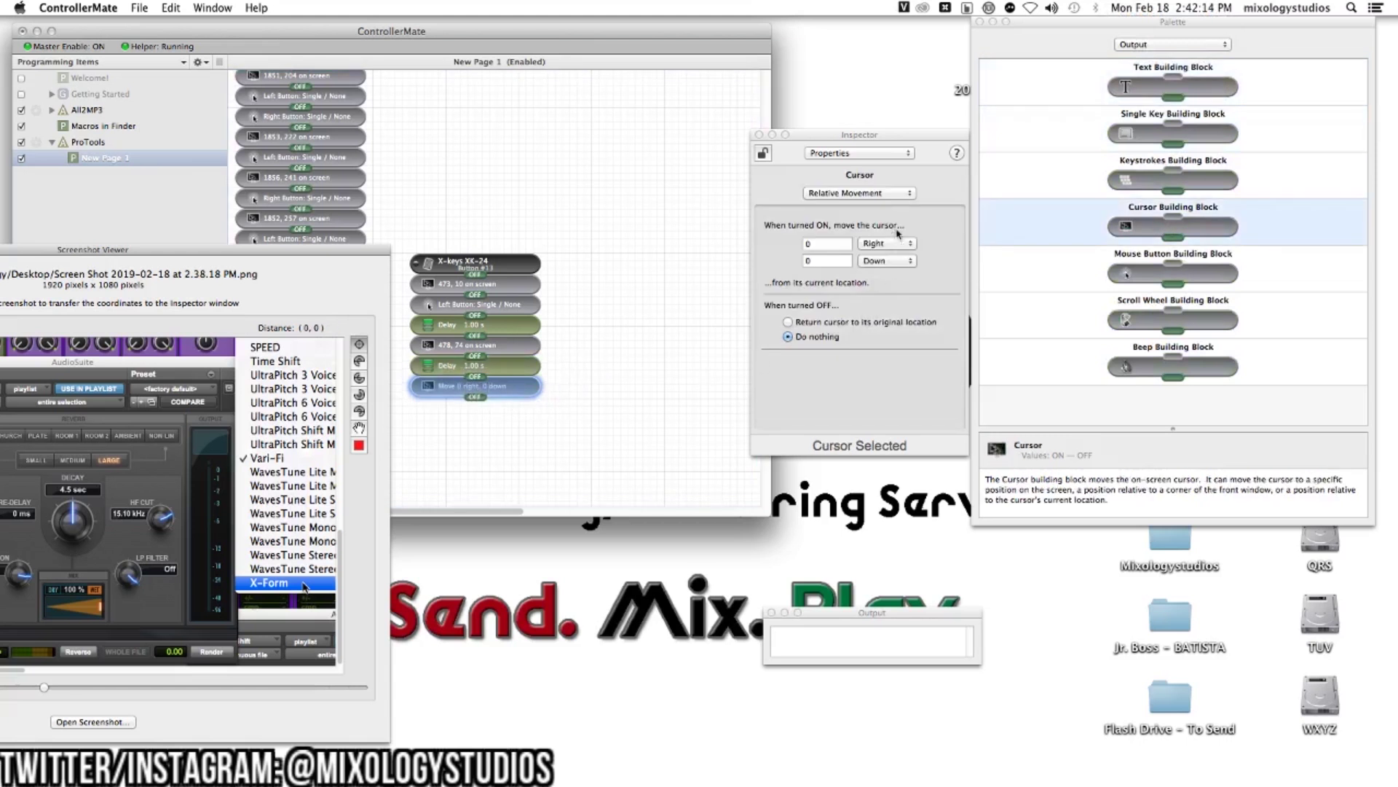
click(889, 194)
click(865, 211)
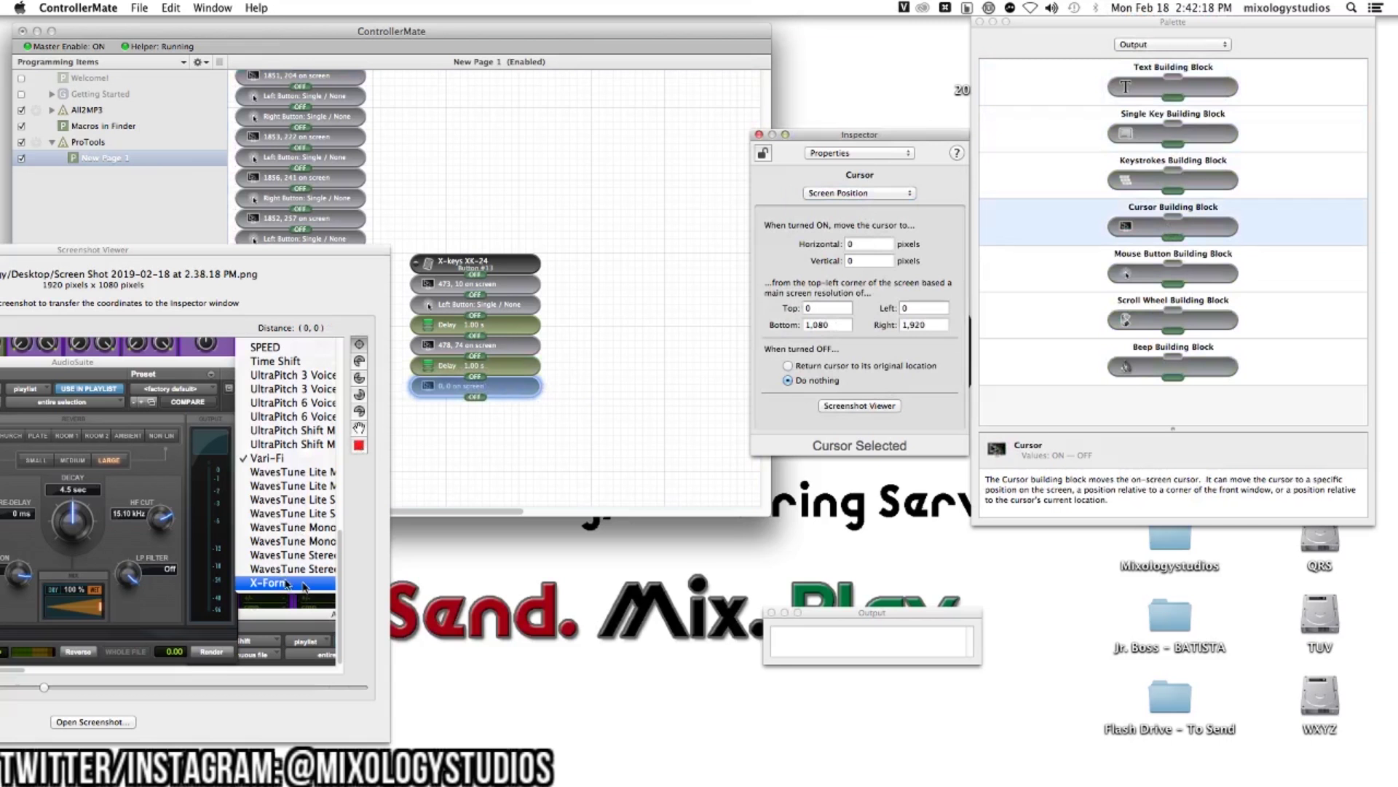
Transfer the X-Form position (701, 968) to the cursor block and attach a left single-click Mouse Button block beneath it
click(284, 587)
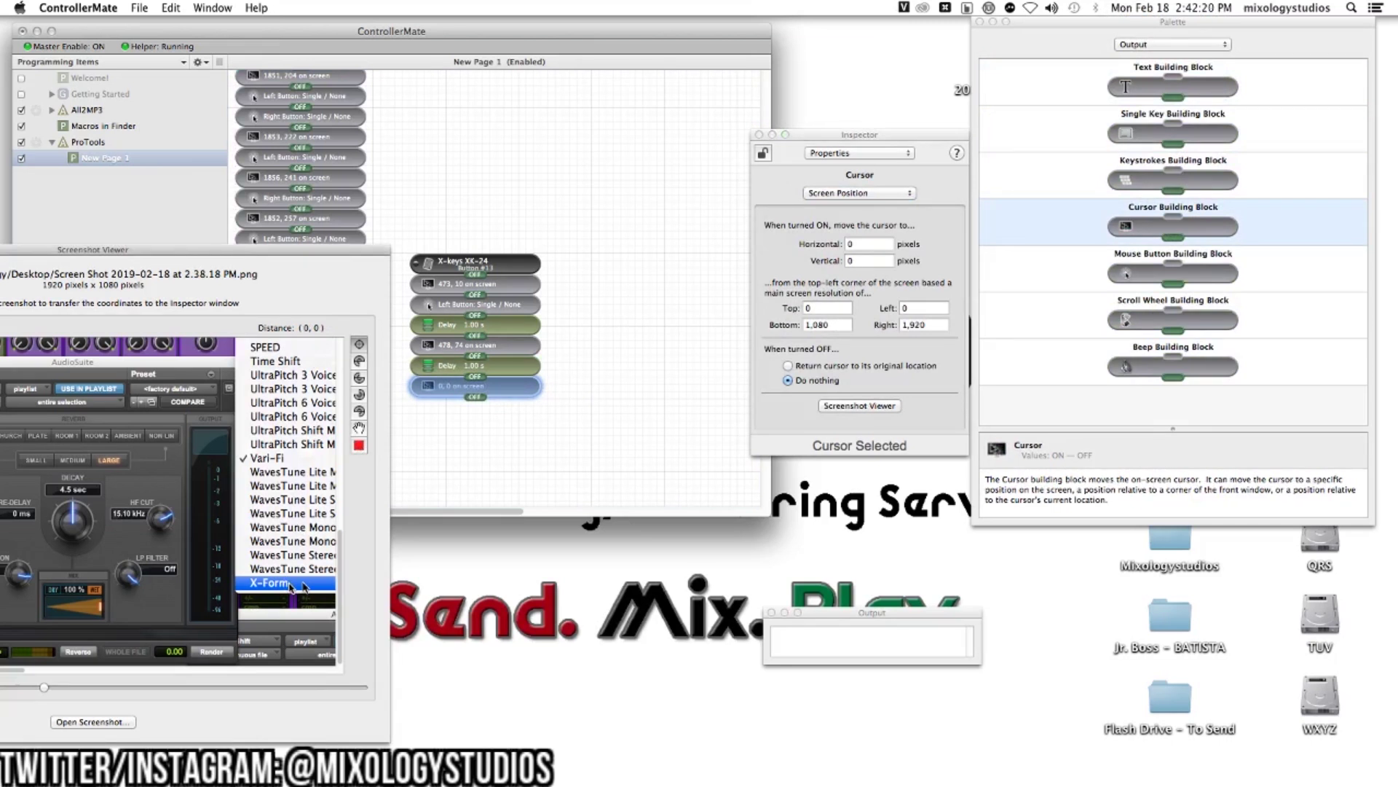
click(291, 587)
drag(1161, 277, 470, 412)
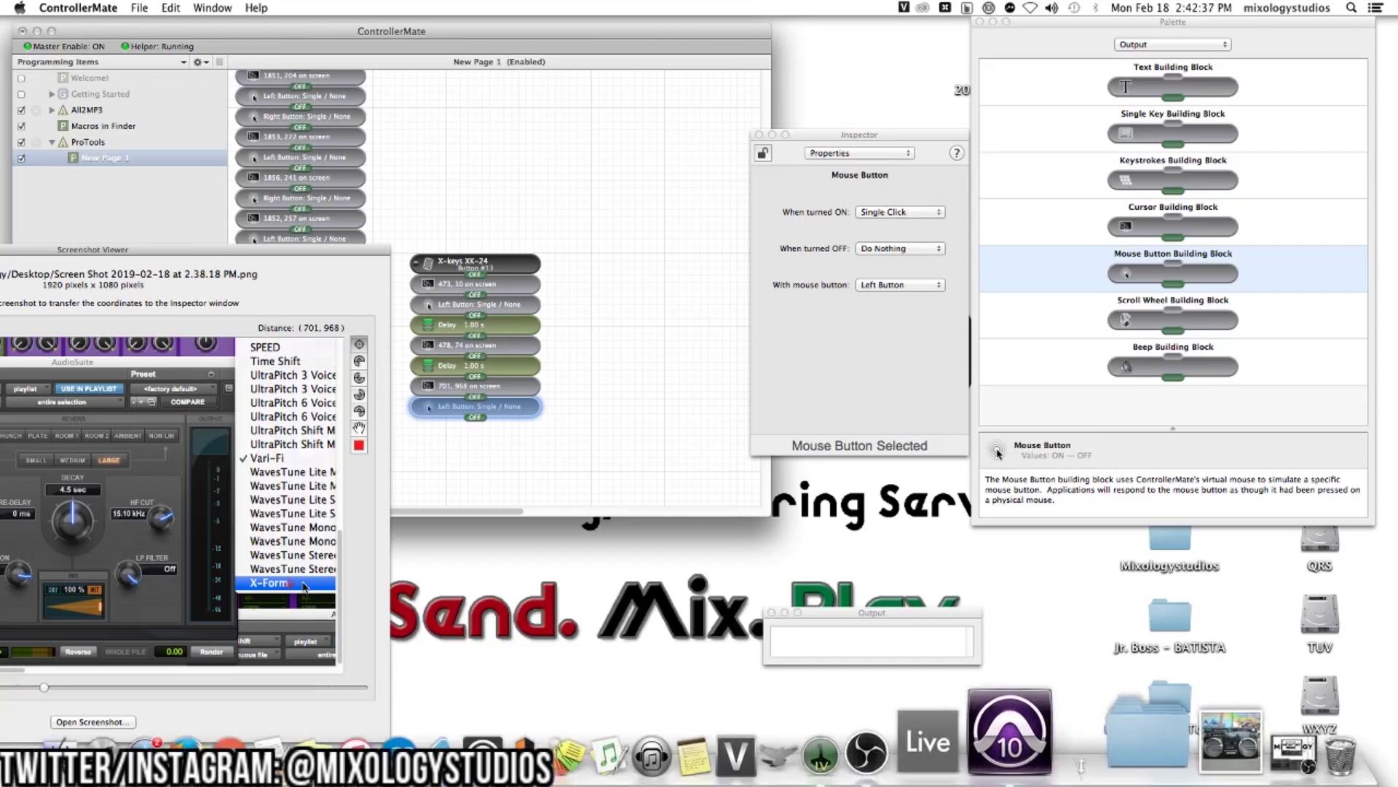
Switch to Pro Tools, test the Button #13 macro by opening X-Form from AudioSuite Pitch Shift, and move the plug-in window fully into view
click(1021, 750)
key(super+equal)
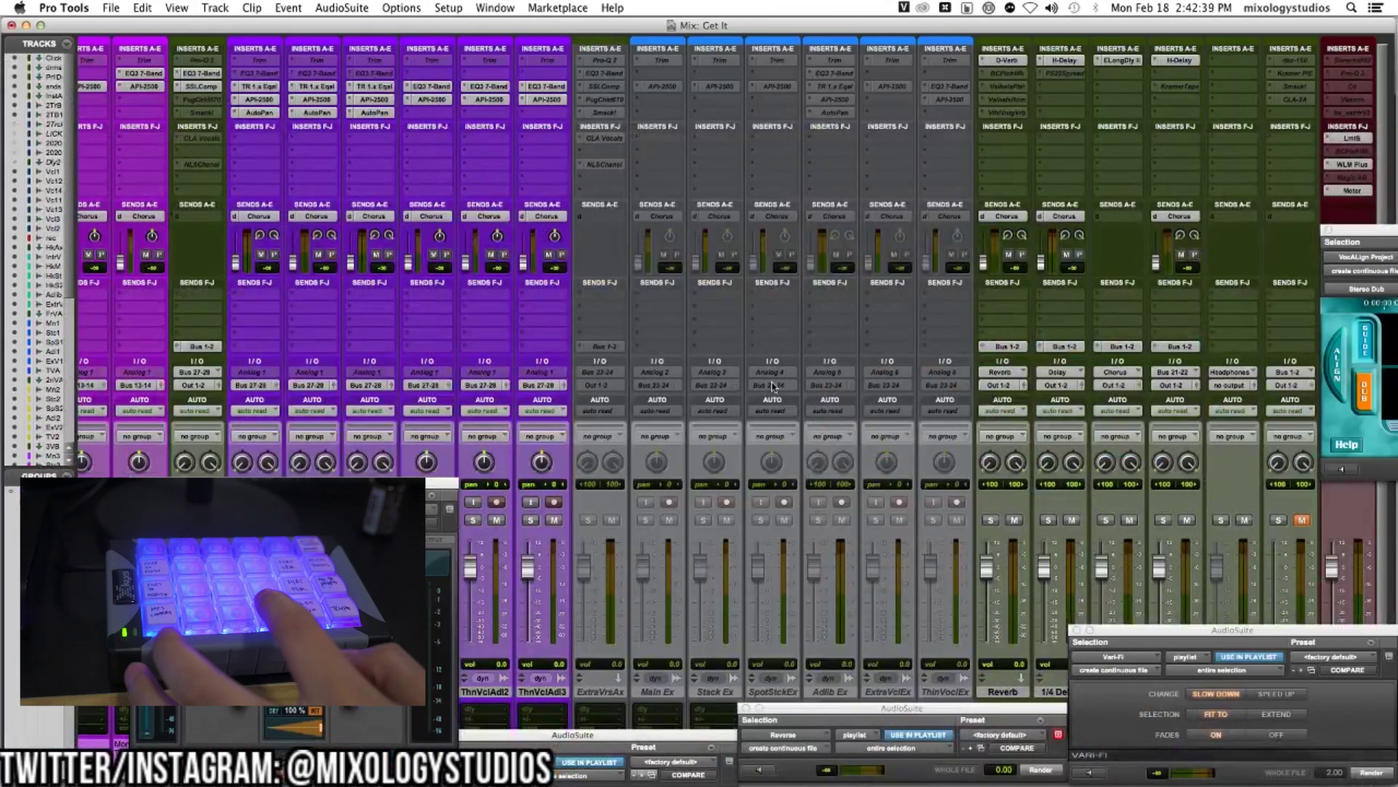
click(342, 8)
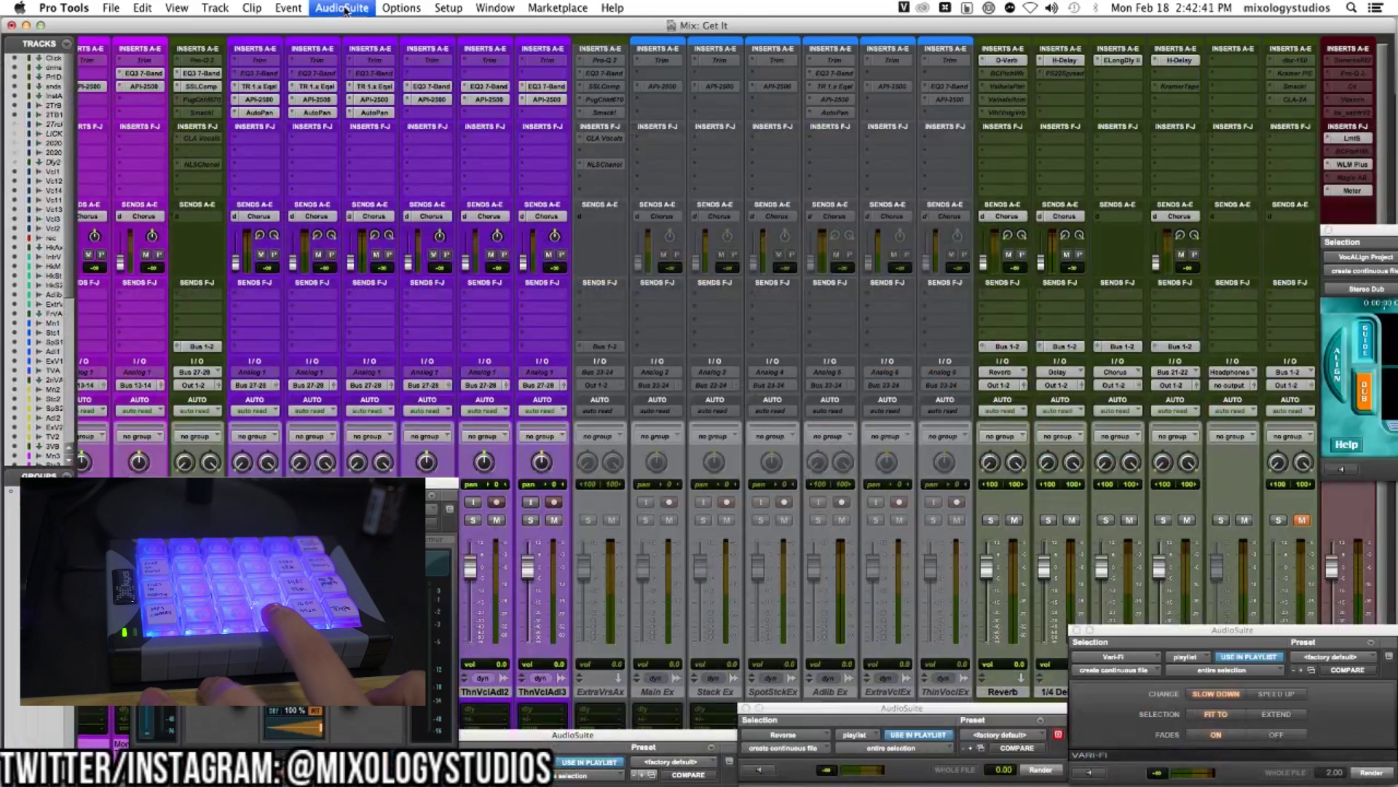
mouse_move(357, 52)
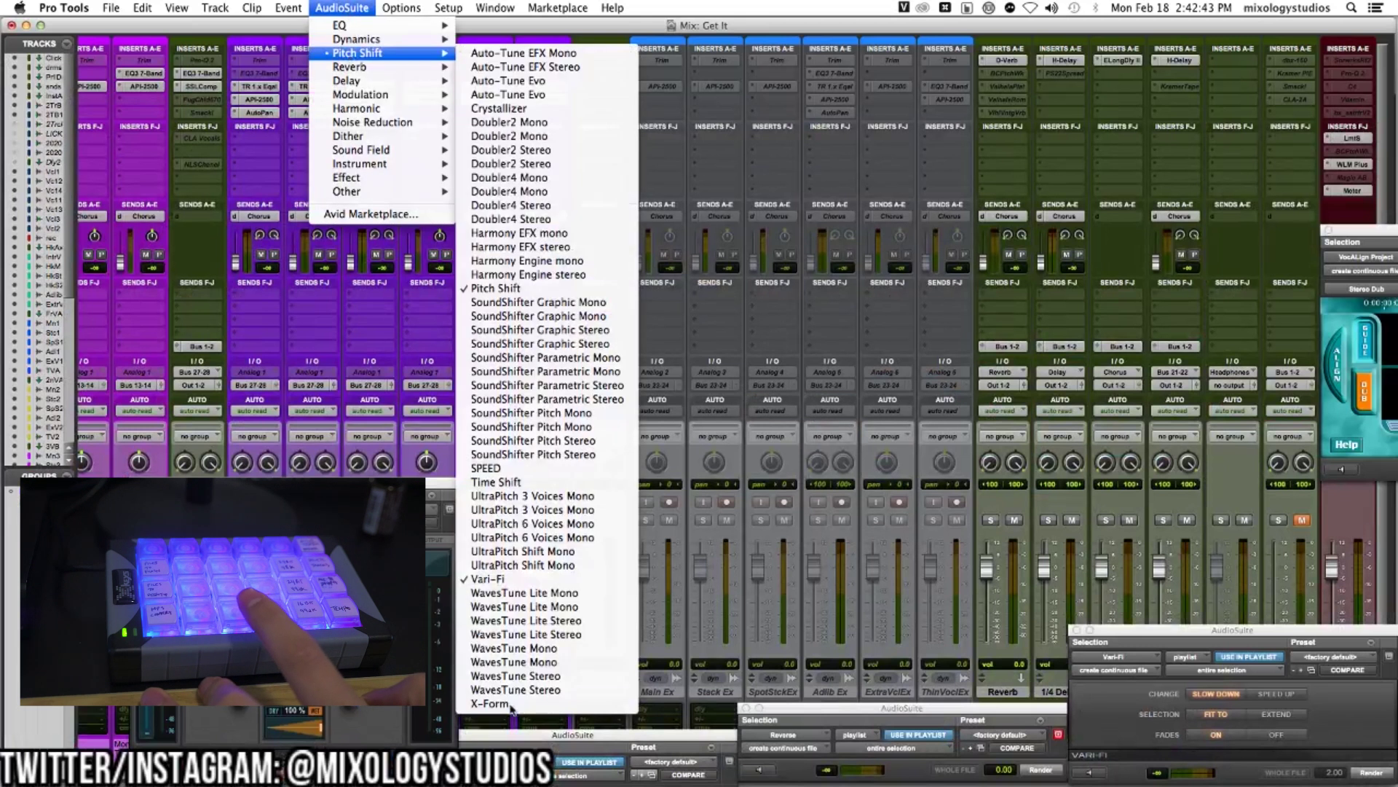
click(619, 580)
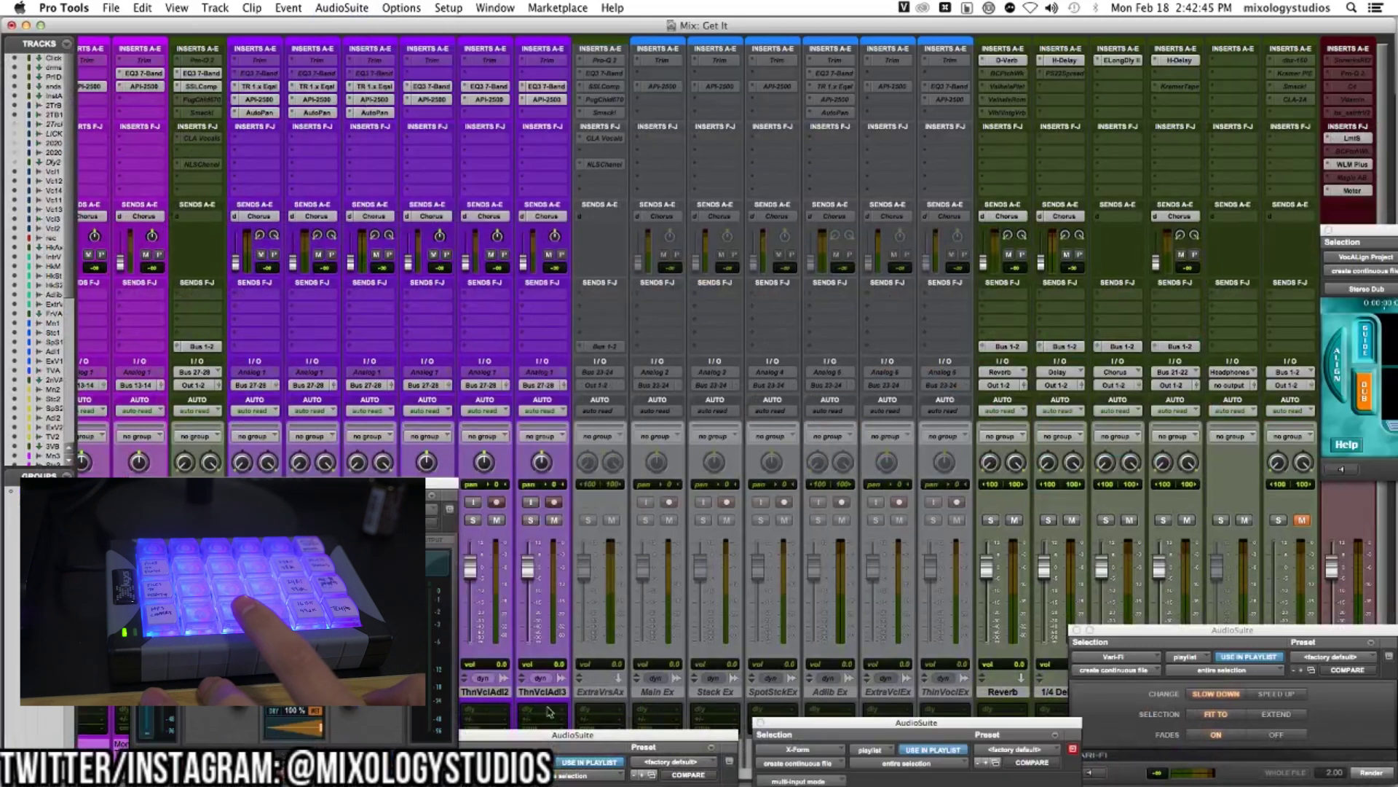
drag(790, 723, 699, 248)
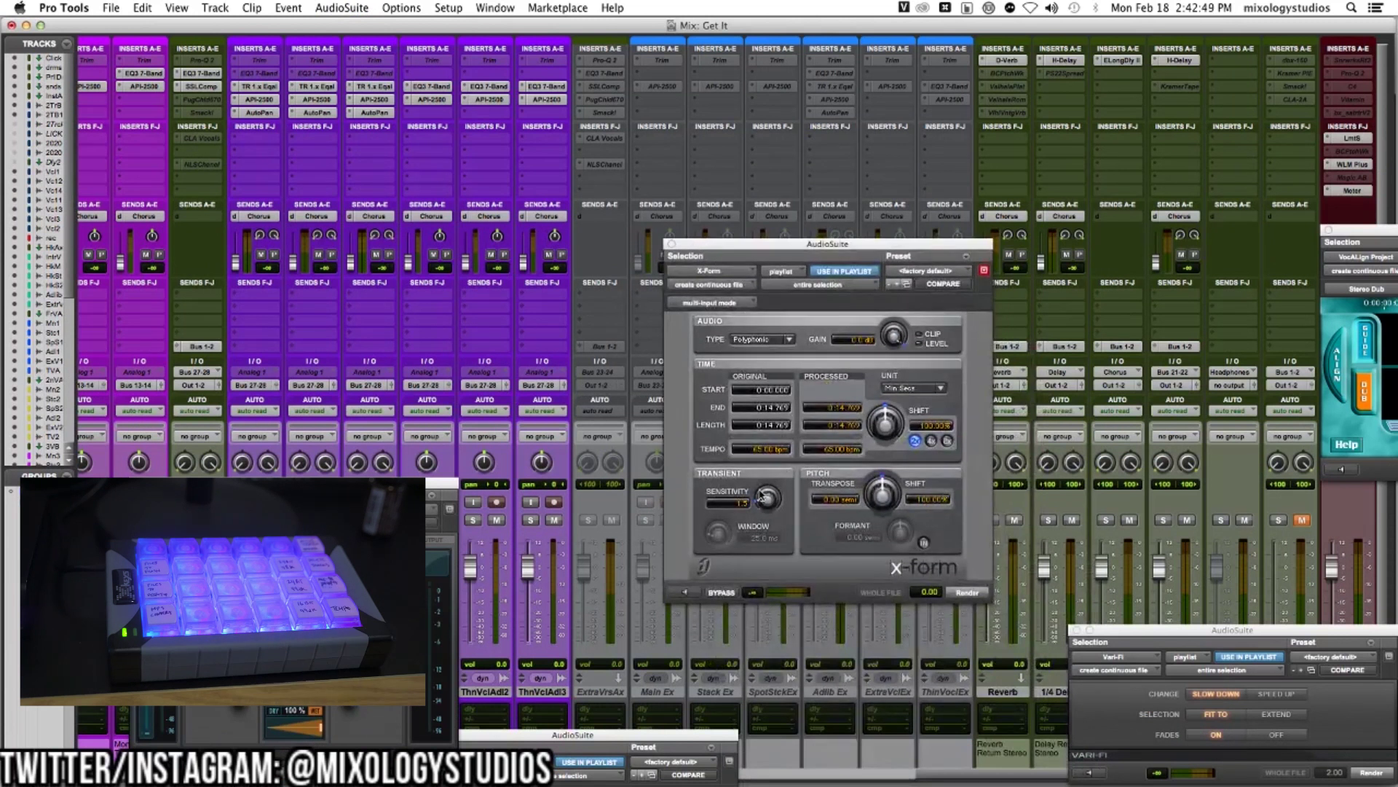
Hide Pro Tools to return to ControllerMate and move the Screenshot Viewer window fully back onto the screen
click(63, 8)
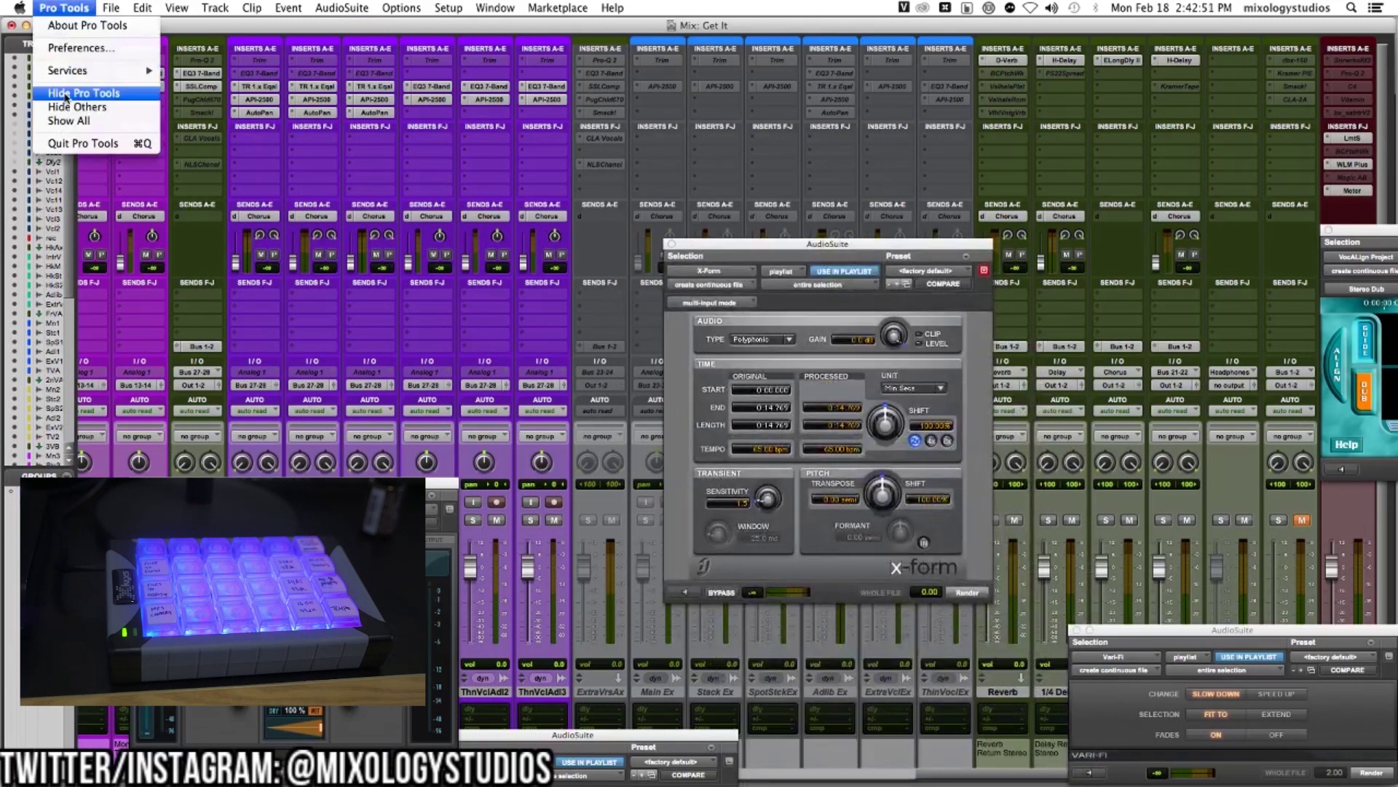
click(65, 93)
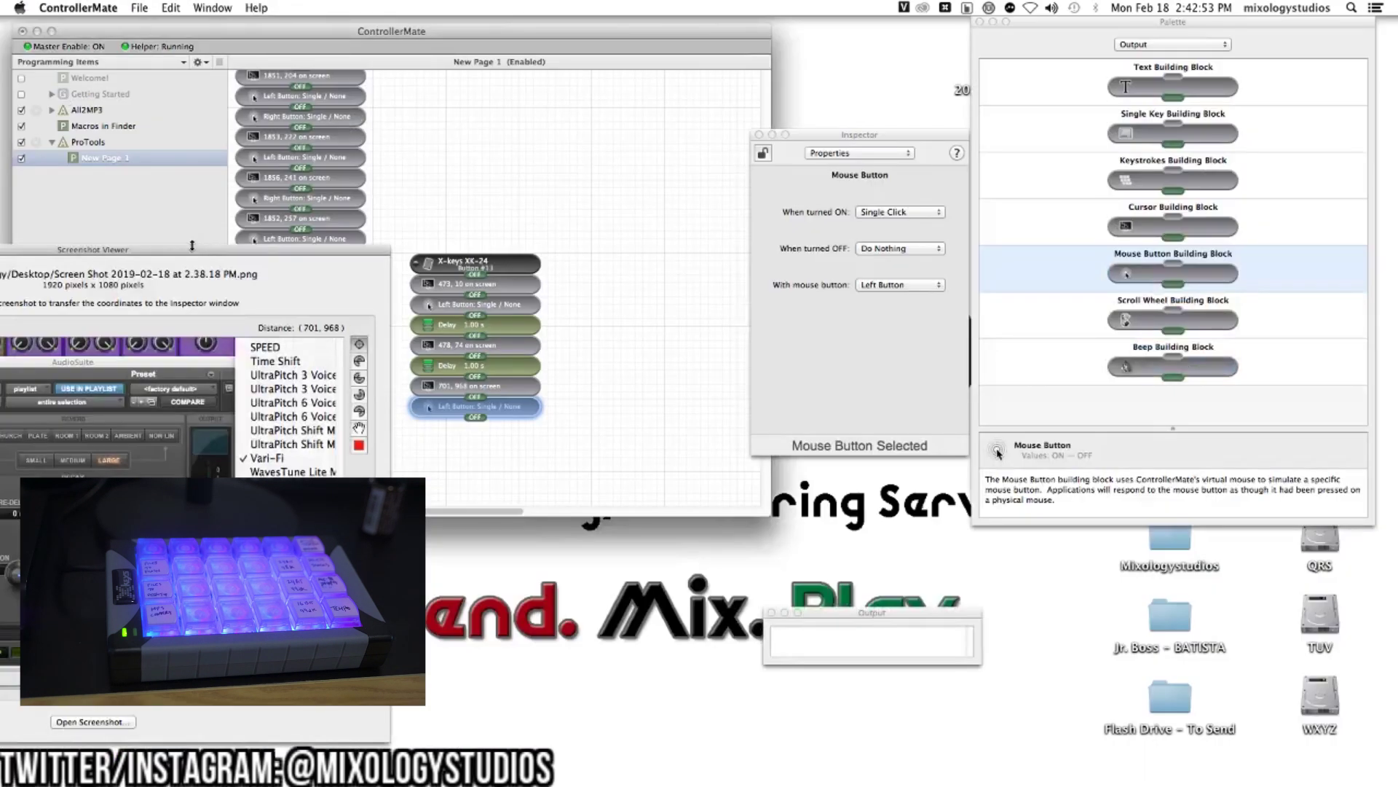
click(344, 260)
drag(345, 260, 470, 297)
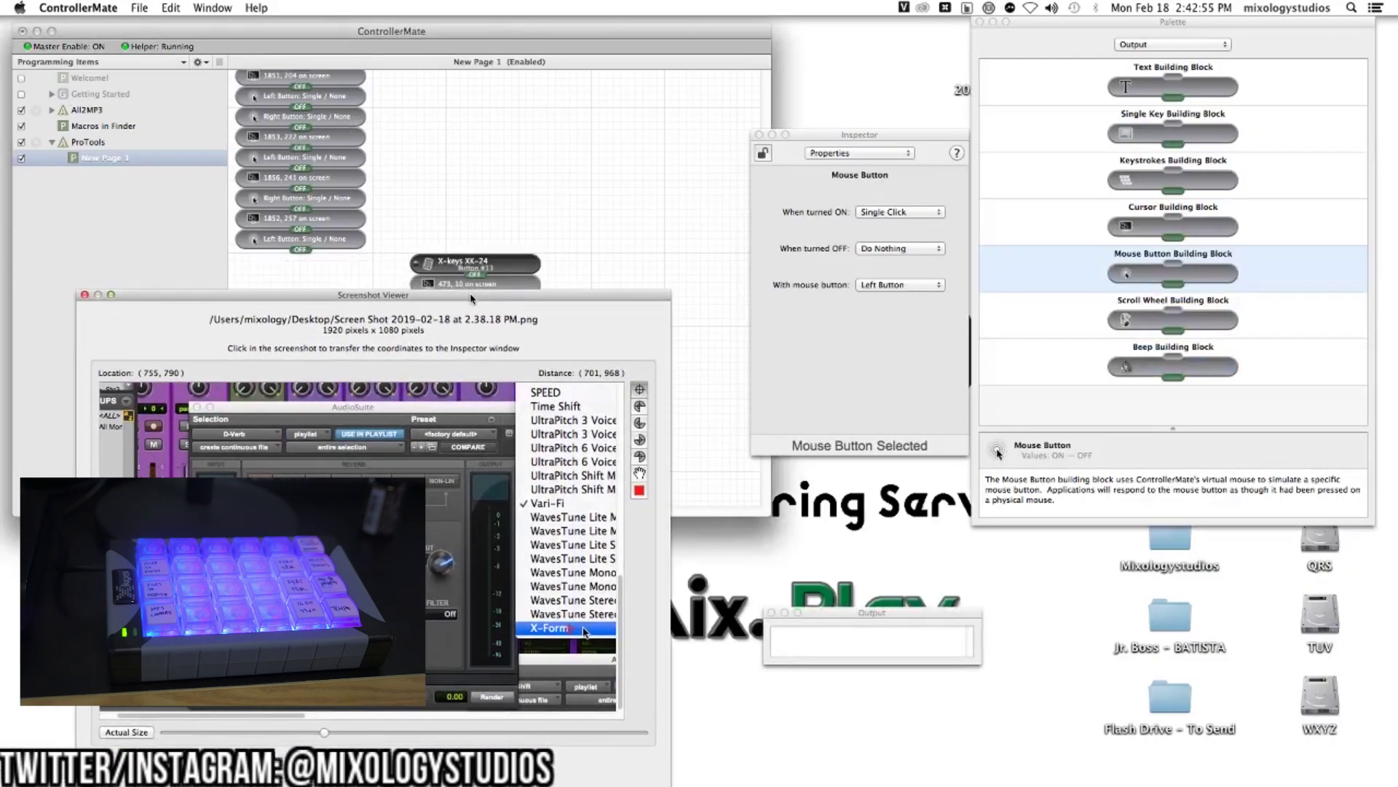